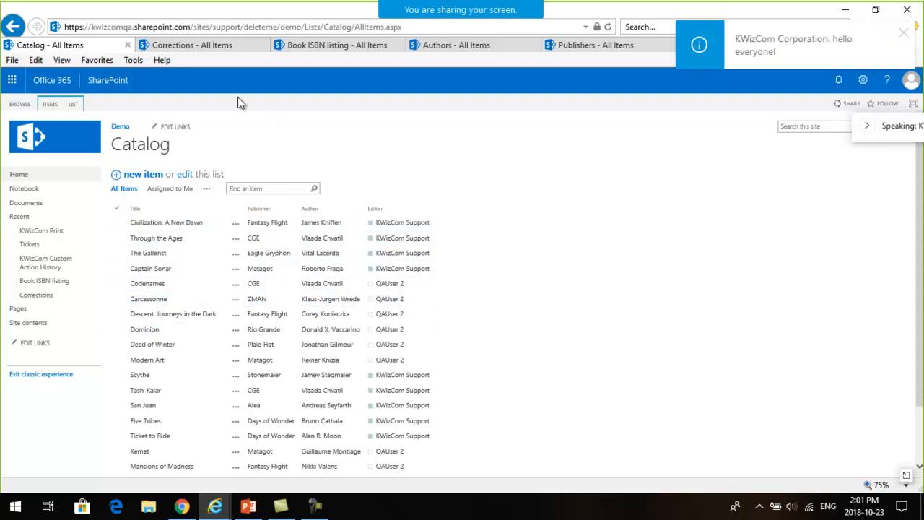
Step: Open a new item form in the Corrections list and reload it so its fields finish loading
{"action": "left_click", "coordinate": [206, 49]}
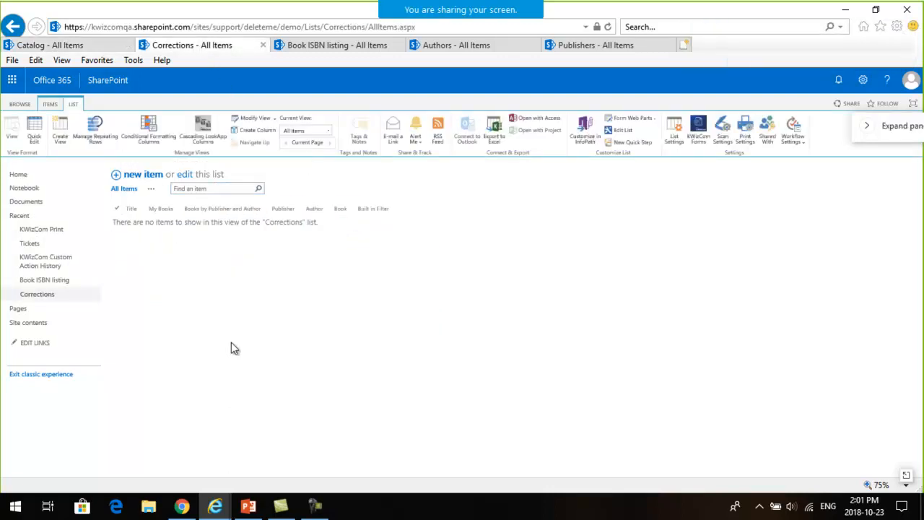
{"action": "left_click", "coordinate": [143, 174]}
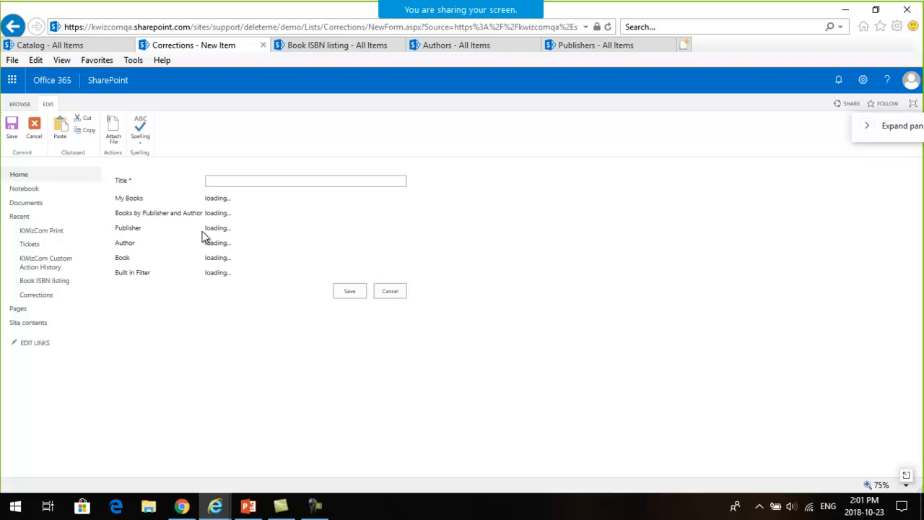
{"action": "left_click", "coordinate": [608, 27]}
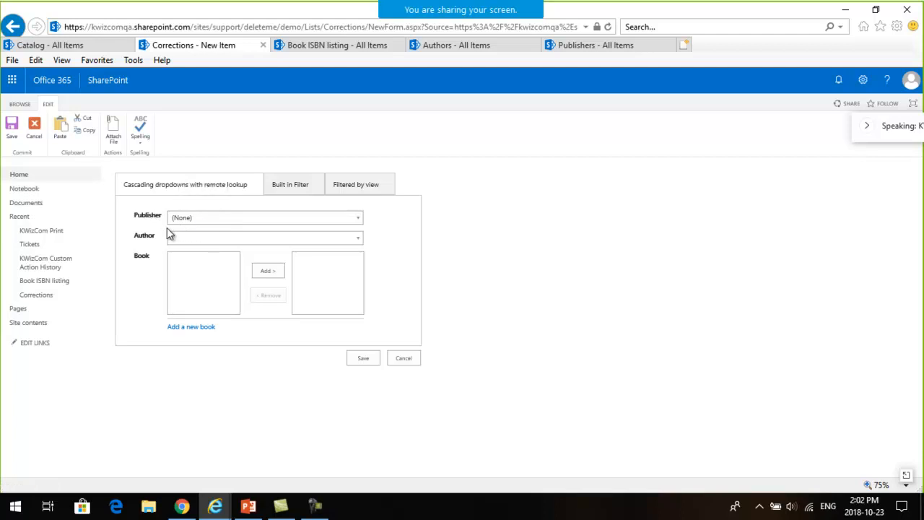
Step: Choose Alea as the publisher, pick its only listed author, and select the book San Juan
{"action": "left_click", "coordinate": [209, 217]}
{"action": "left_click", "coordinate": [189, 261]}
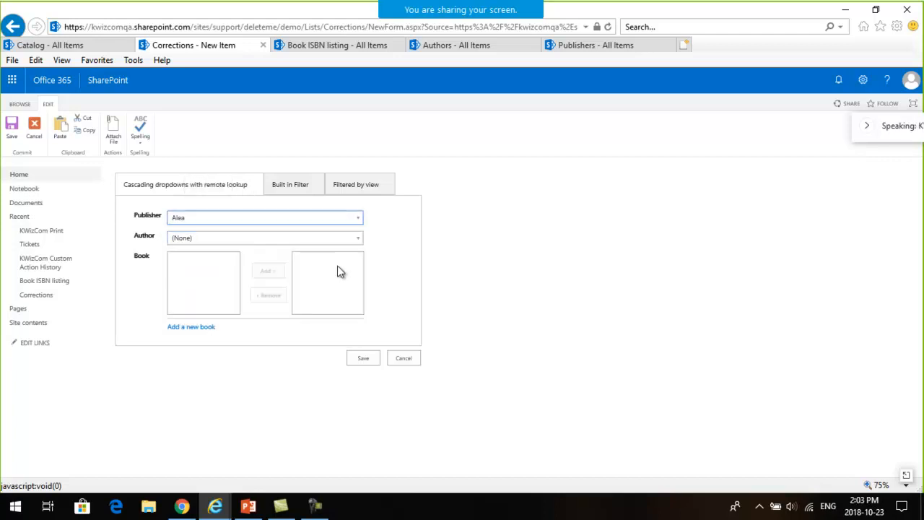
{"action": "left_click", "coordinate": [191, 238]}
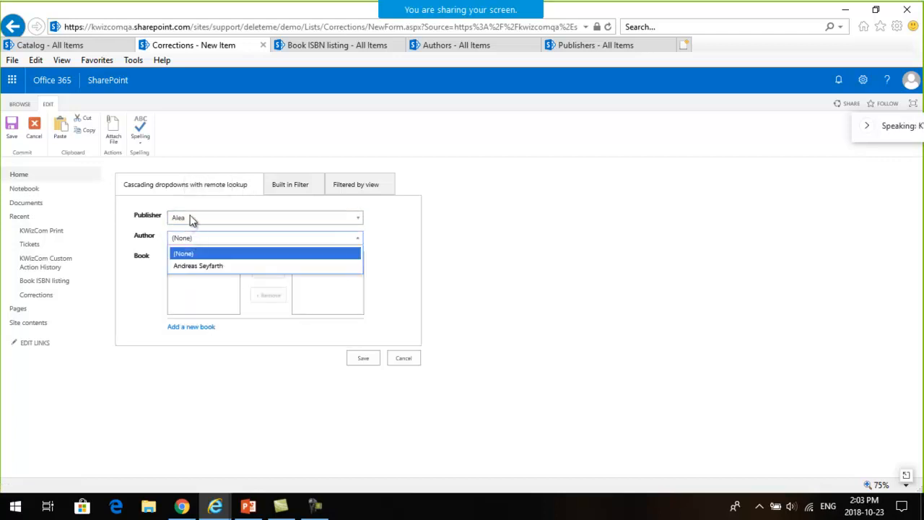
{"action": "left_click", "coordinate": [191, 266]}
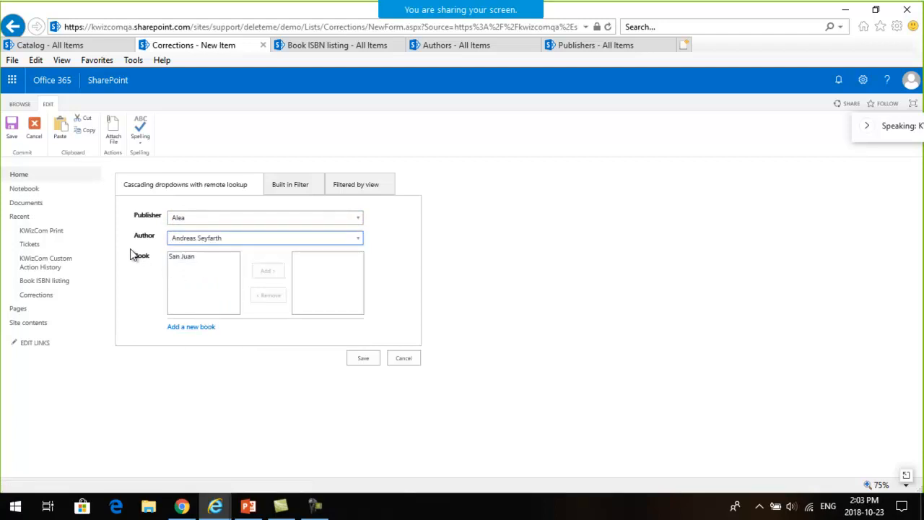
{"action": "left_click", "coordinate": [179, 259]}
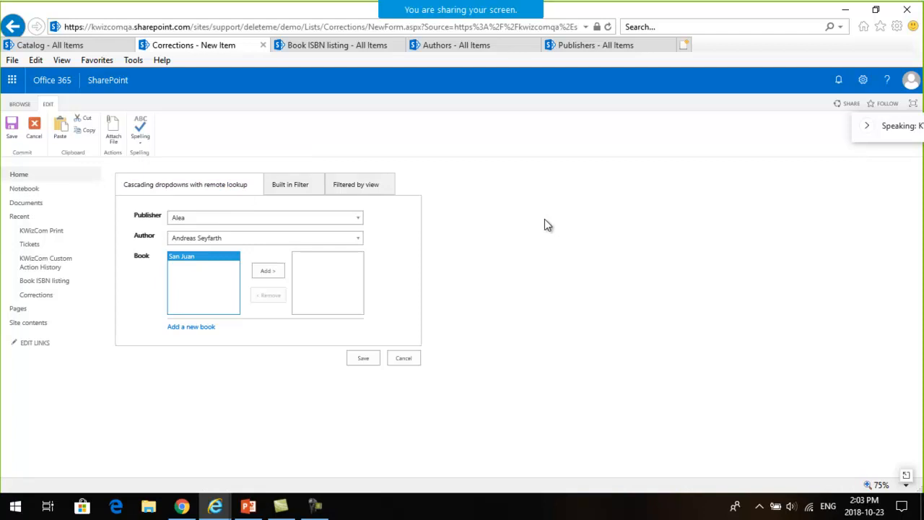
Step: Review the Authors and Publishers source lists, and cancel the new Corrections item
{"action": "left_click", "coordinate": [464, 51]}
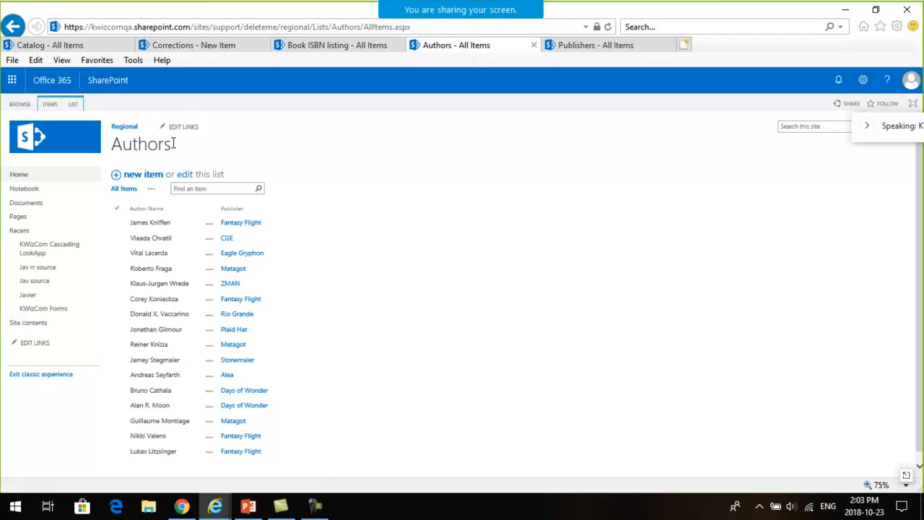
{"action": "left_click", "coordinate": [556, 44]}
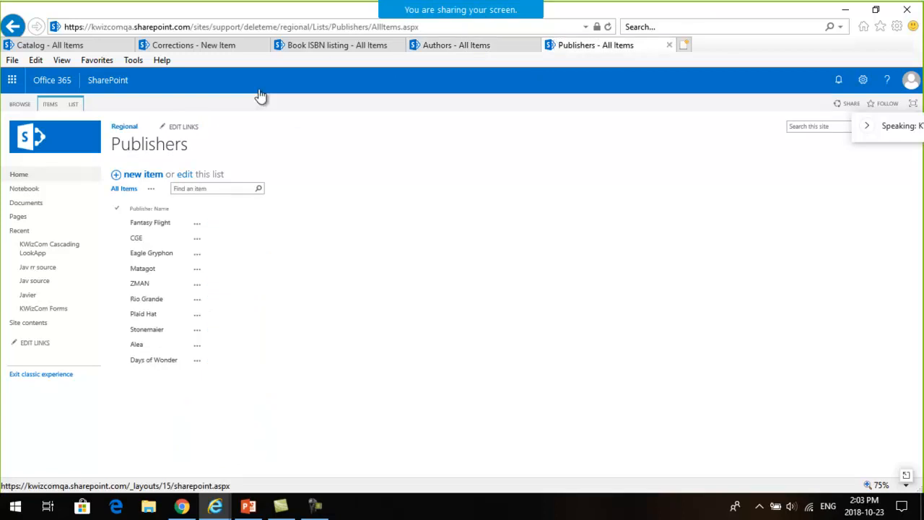
{"action": "left_click", "coordinate": [462, 48]}
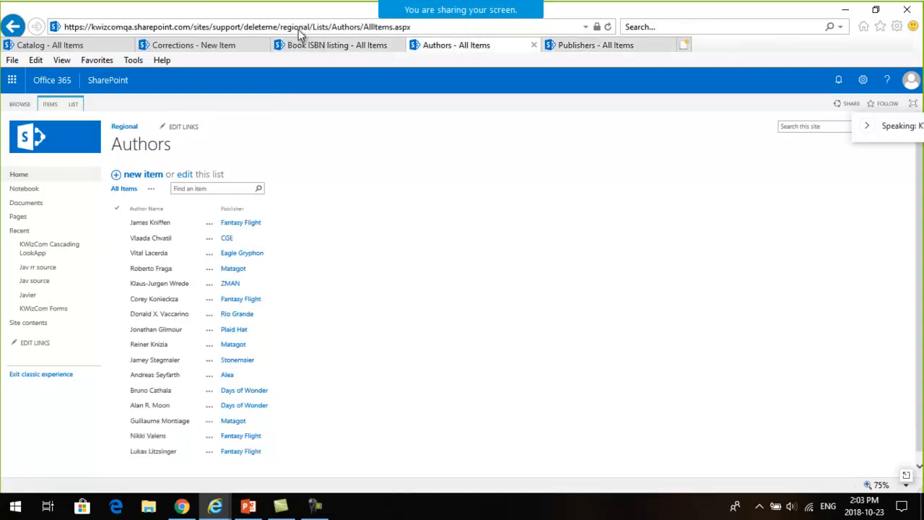
{"action": "left_click", "coordinate": [228, 45]}
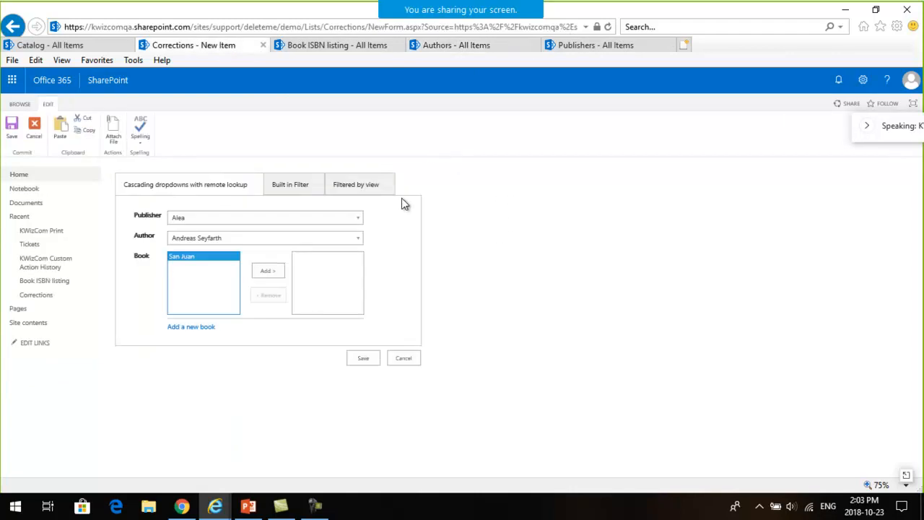
{"action": "left_click", "coordinate": [418, 359]}
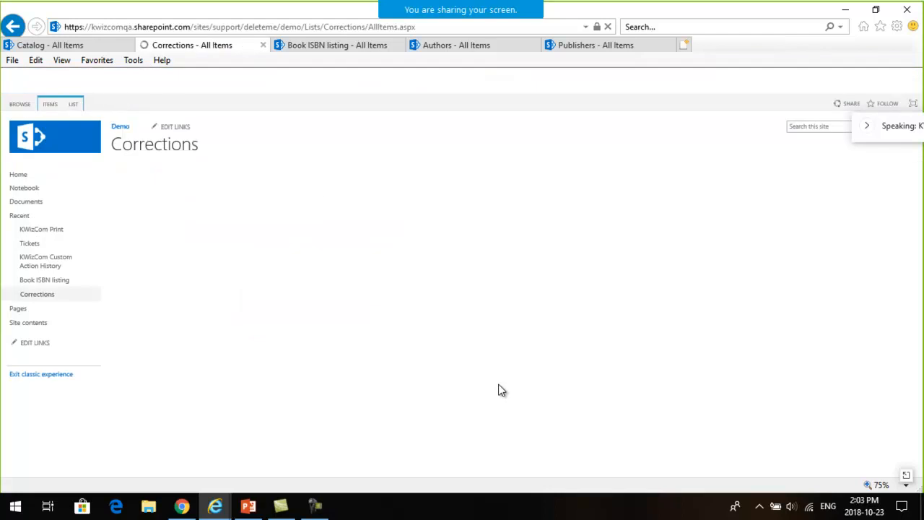
Step: In the Book ISBN listing, open the Cascading LookApp column settings and name a new column Publishers
{"action": "left_click", "coordinate": [341, 46]}
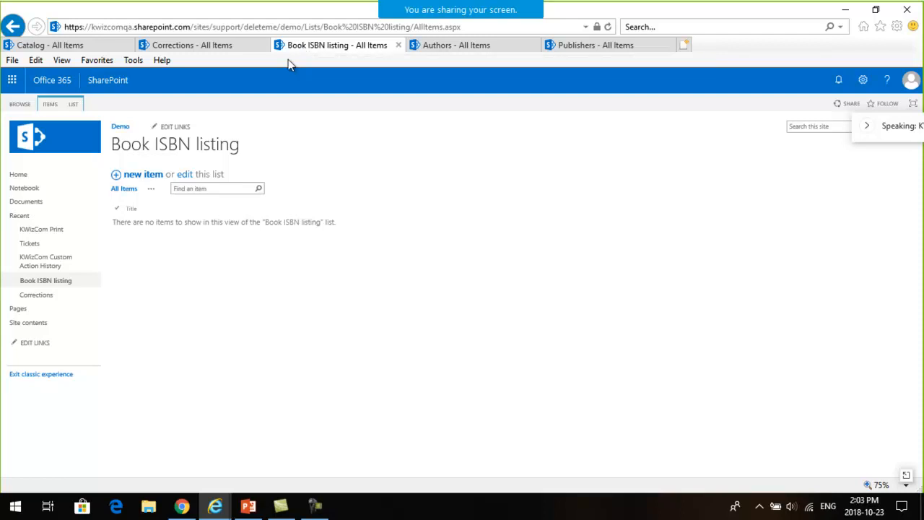
{"action": "left_click", "coordinate": [80, 108]}
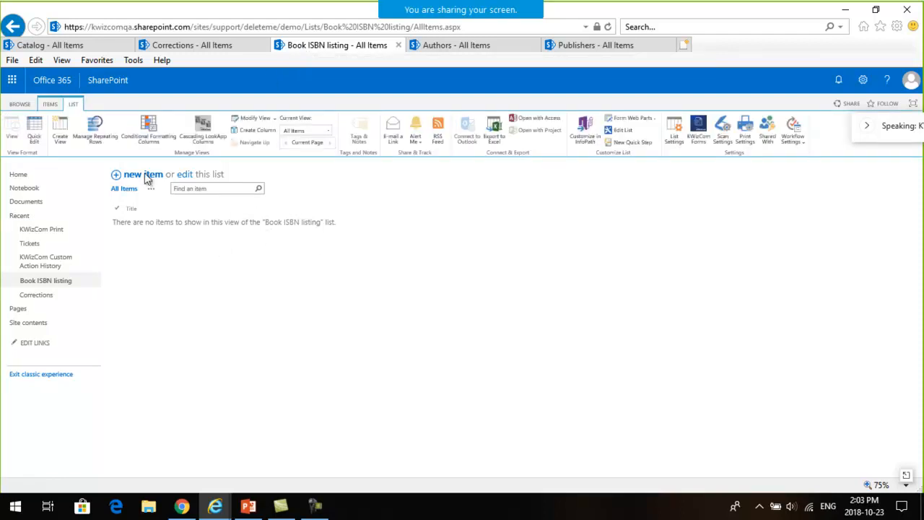
{"action": "left_click", "coordinate": [203, 137]}
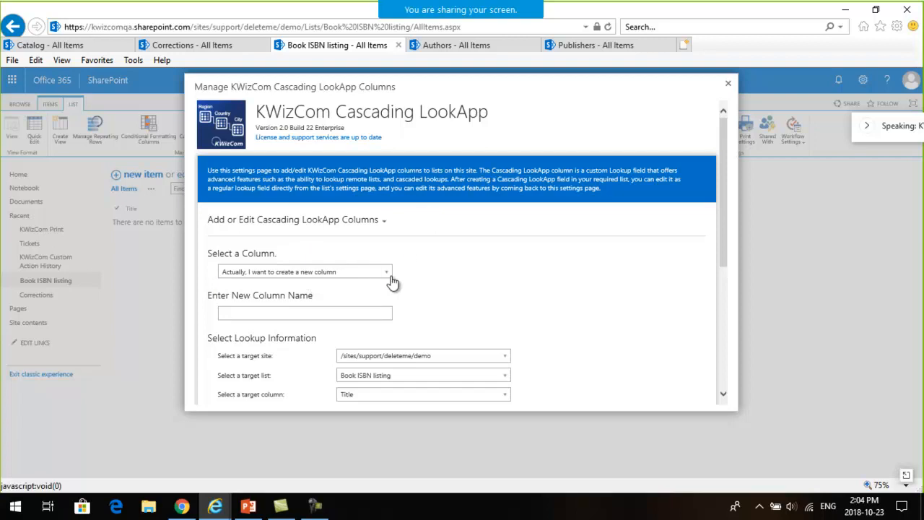
{"action": "scroll", "coordinate": [431, 280], "scroll_direction": "down", "scroll_amount": 1}
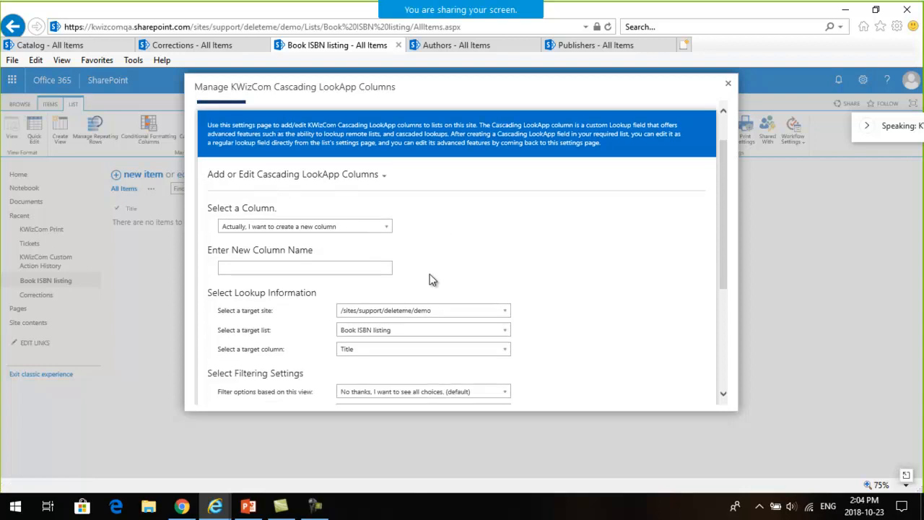
{"action": "left_click", "coordinate": [264, 267]}
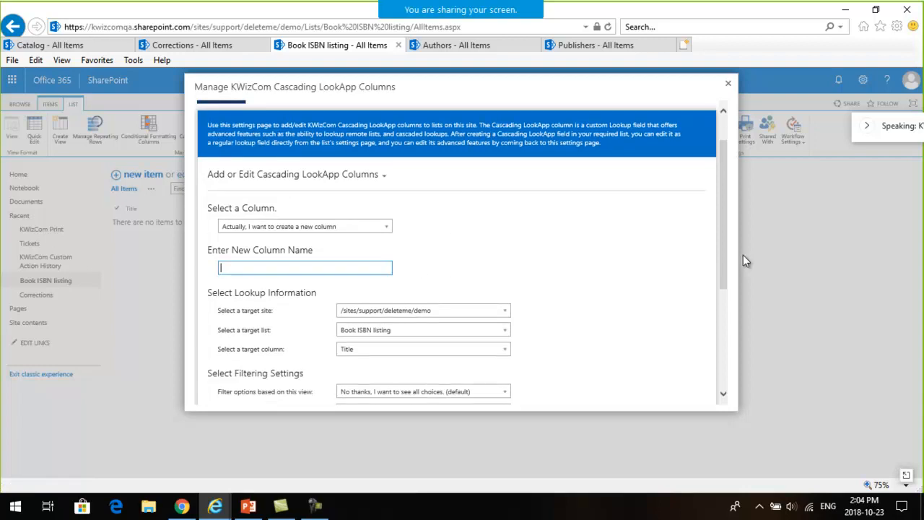
{"action": "type", "text": "Publish"}
{"action": "type", "text": "ers"}
Step: Set the new column's target site to /sites/support/deleteme/regional and its target list to Publishers
{"action": "scroll", "coordinate": [566, 266], "scroll_direction": "down", "scroll_amount": 1}
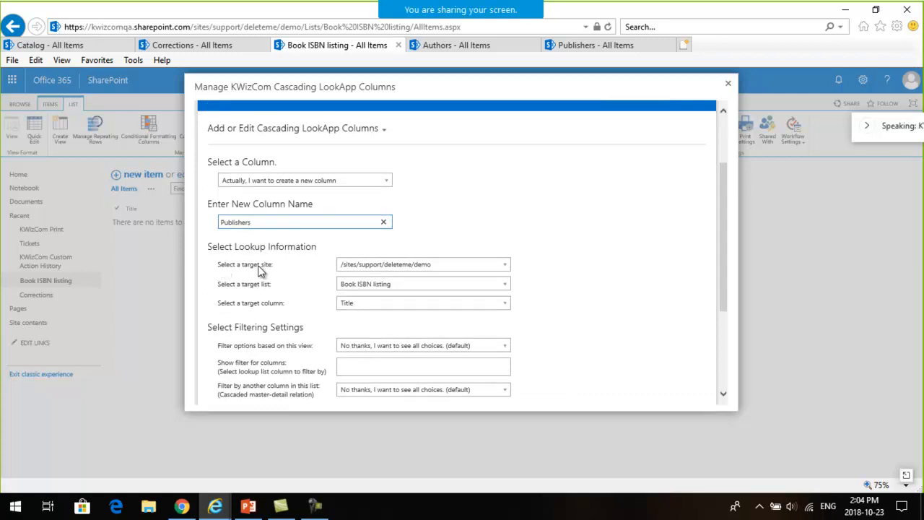
{"action": "left_click", "coordinate": [436, 264]}
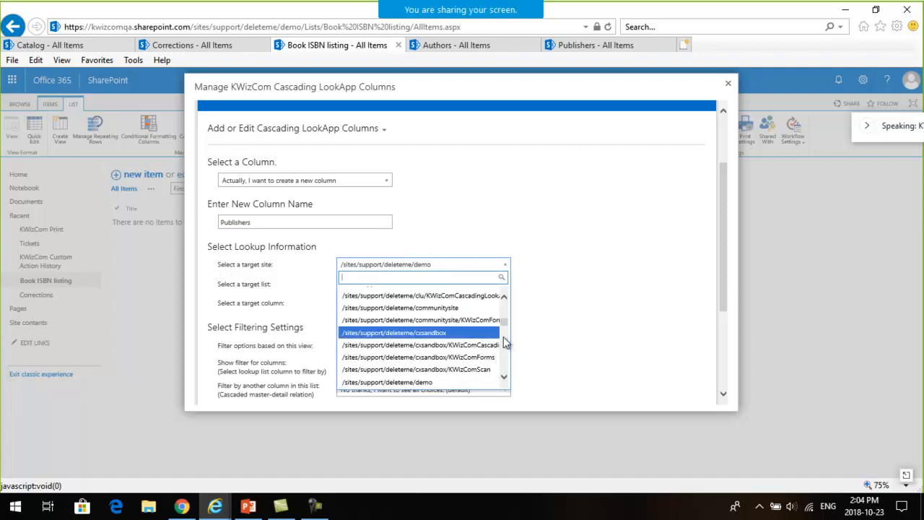
{"action": "scroll", "coordinate": [490, 359], "scroll_direction": "down", "scroll_amount": 5}
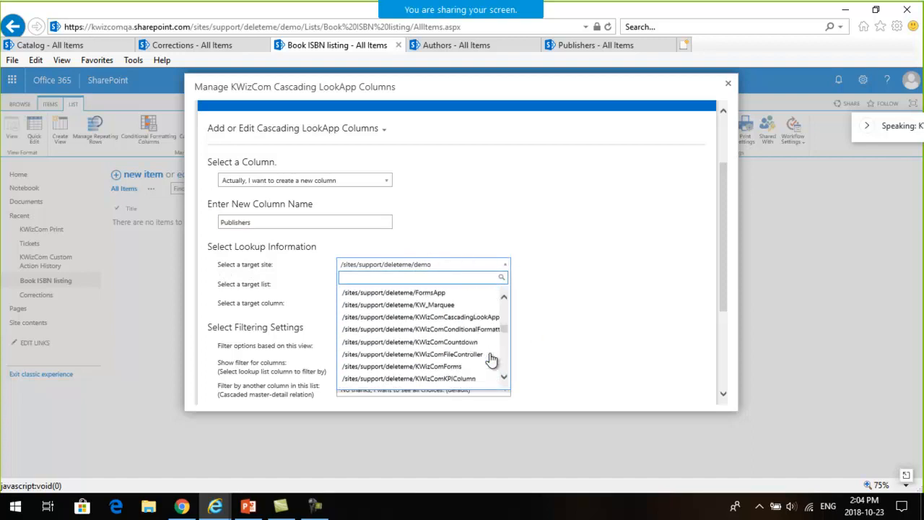
{"action": "scroll", "coordinate": [491, 360], "scroll_direction": "down", "scroll_amount": 1}
{"action": "scroll", "coordinate": [491, 360], "scroll_direction": "up", "scroll_amount": 1}
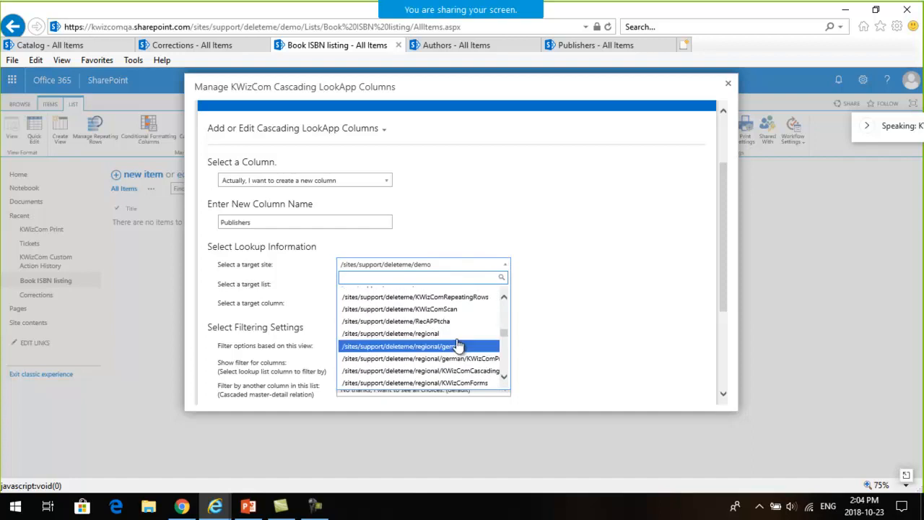
{"action": "left_click", "coordinate": [409, 337]}
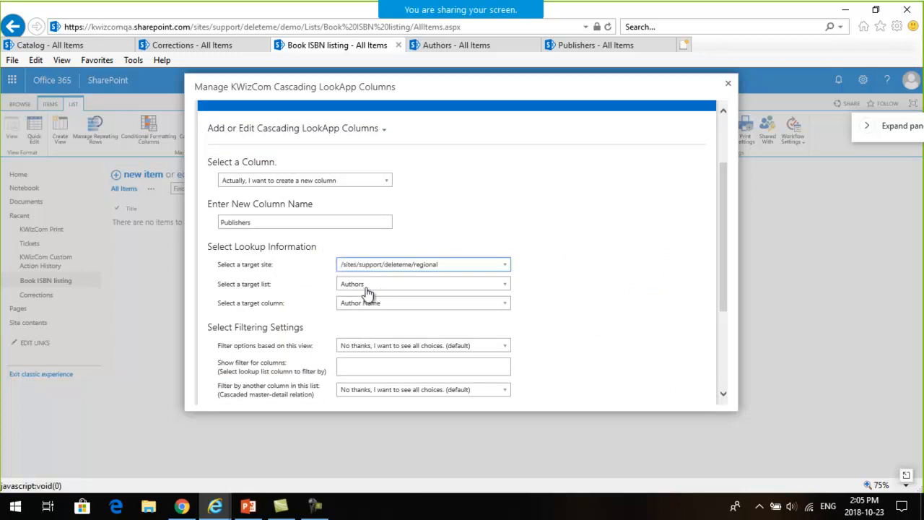
{"action": "left_click", "coordinate": [412, 284]}
{"action": "scroll", "coordinate": [377, 246], "scroll_direction": "down", "scroll_amount": 2}
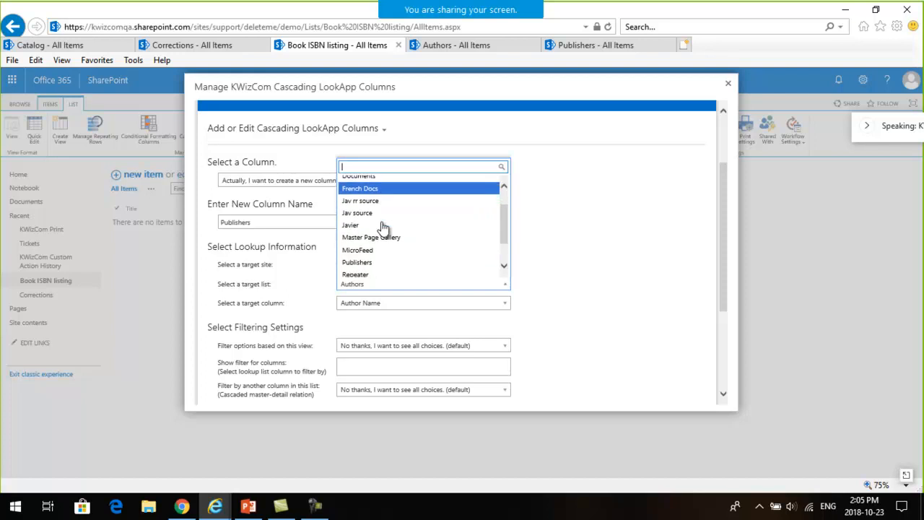
{"action": "left_click", "coordinate": [373, 218]}
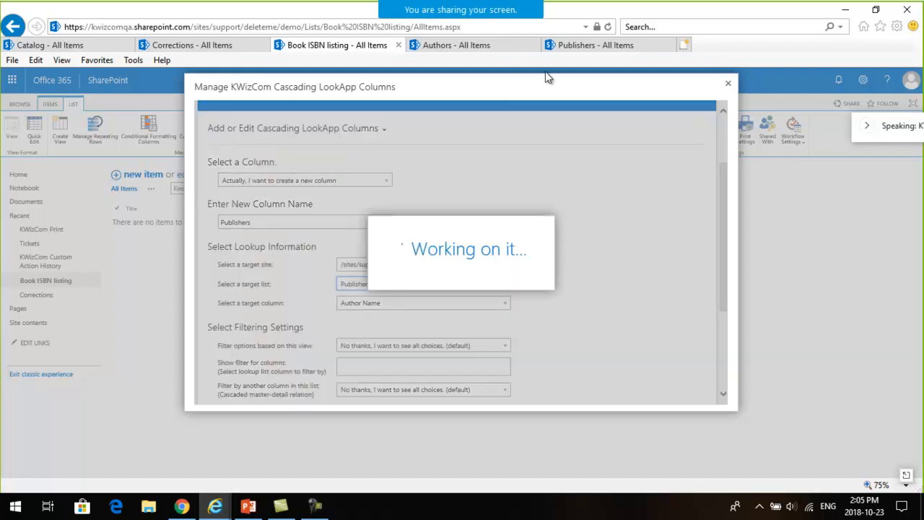
Step: Examine the Publishers and Authors lists and check the Publisher Name target column against the source list
{"action": "left_click", "coordinate": [602, 44]}
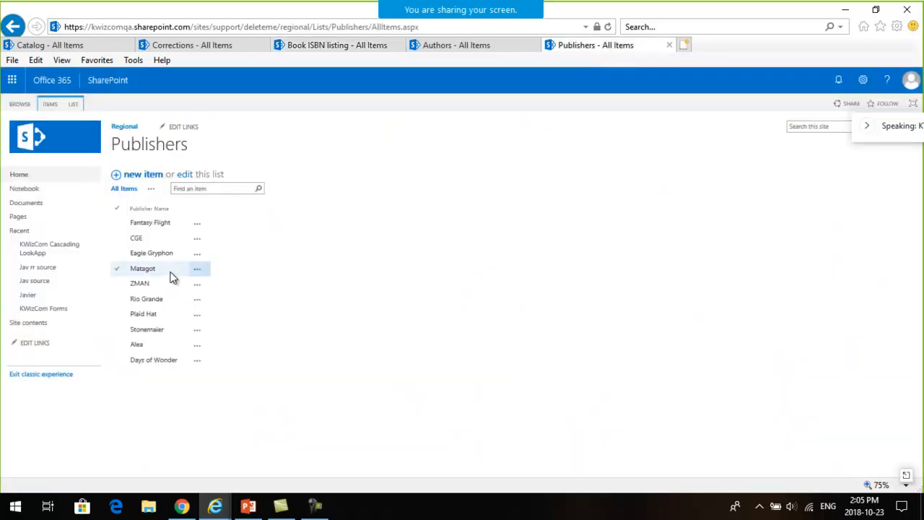
{"action": "left_click", "coordinate": [482, 44]}
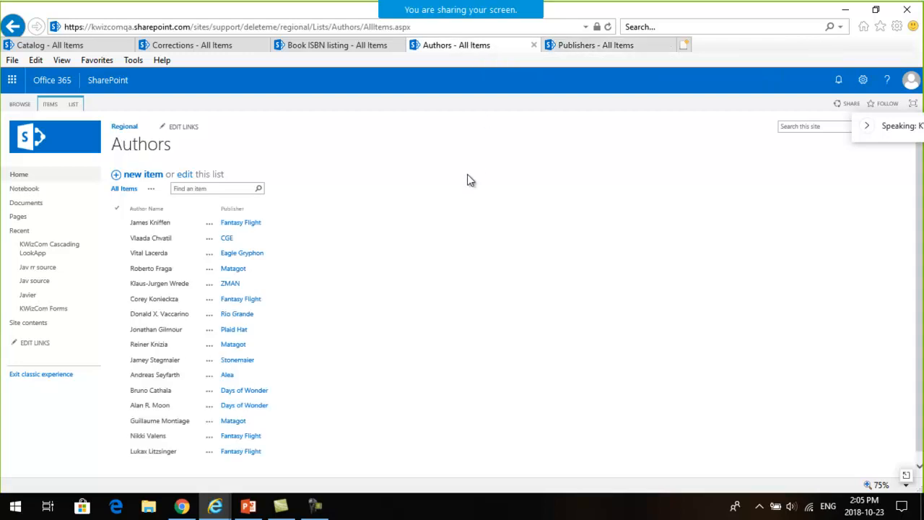
{"action": "left_click", "coordinate": [337, 45]}
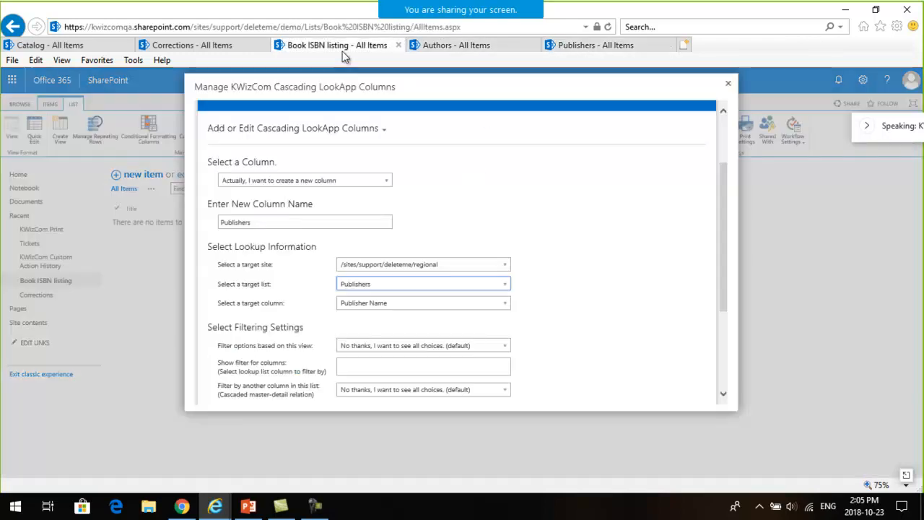
{"action": "left_click", "coordinate": [384, 302]}
{"action": "left_click", "coordinate": [603, 304]}
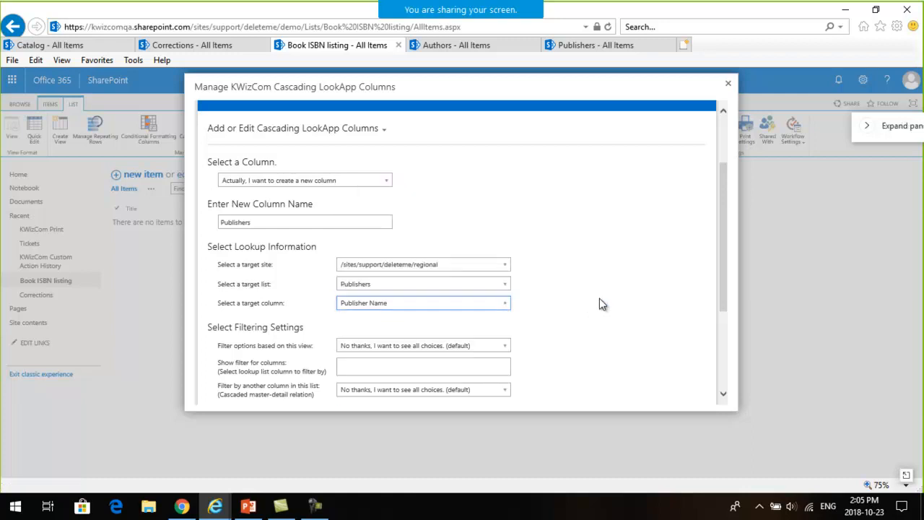
{"action": "left_click", "coordinate": [582, 46]}
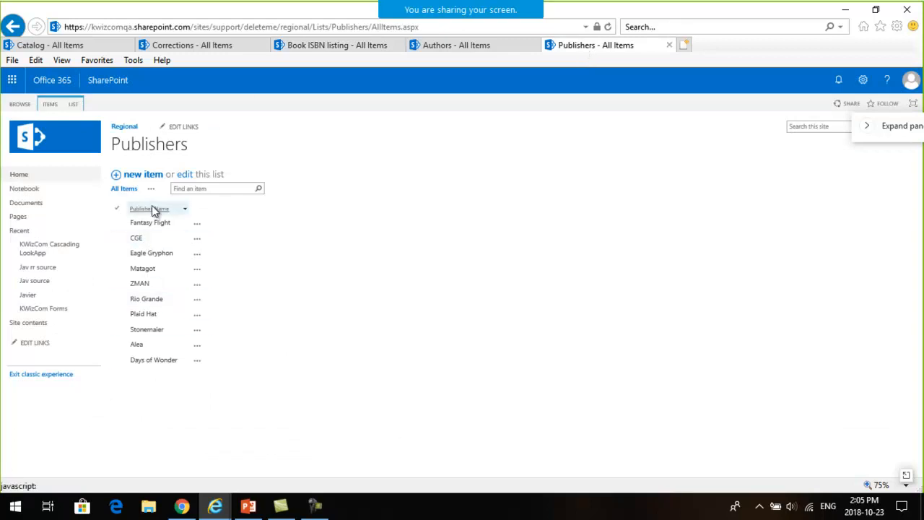
{"action": "left_click", "coordinate": [325, 45]}
Step: Clear the add new item text for the Publishers column and apply the column settings
{"action": "scroll", "coordinate": [613, 281], "scroll_direction": "down", "scroll_amount": 4}
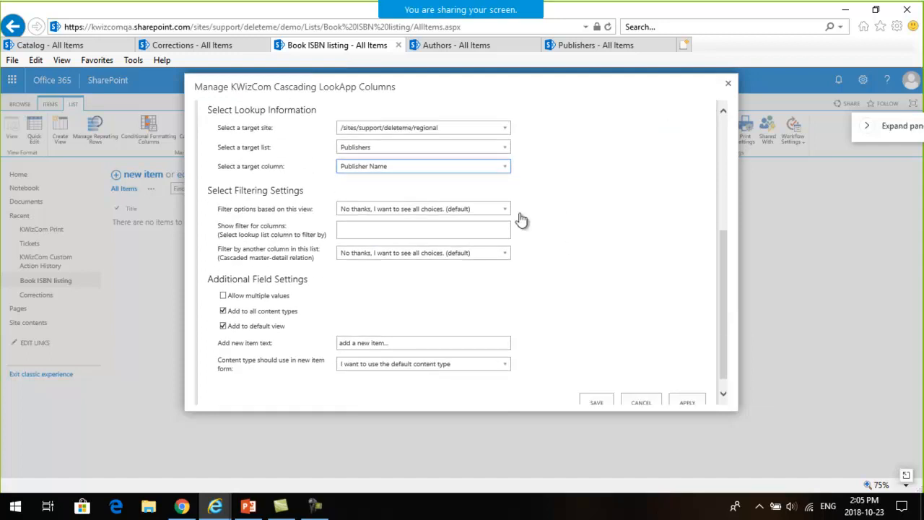
{"action": "scroll", "coordinate": [484, 245], "scroll_direction": "down", "scroll_amount": 1}
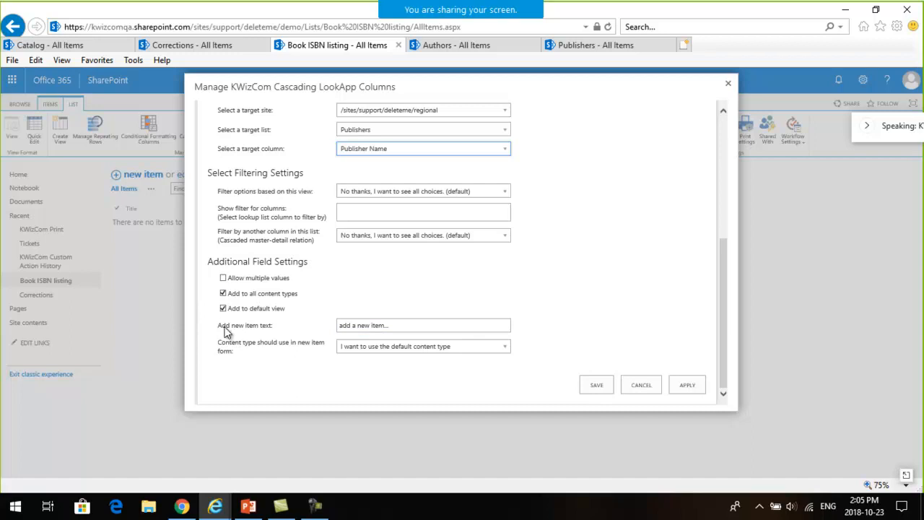
{"action": "left_click_drag", "start_coordinate": [393, 325], "coordinate": [312, 329]}
{"action": "key", "text": "BackSpace"}
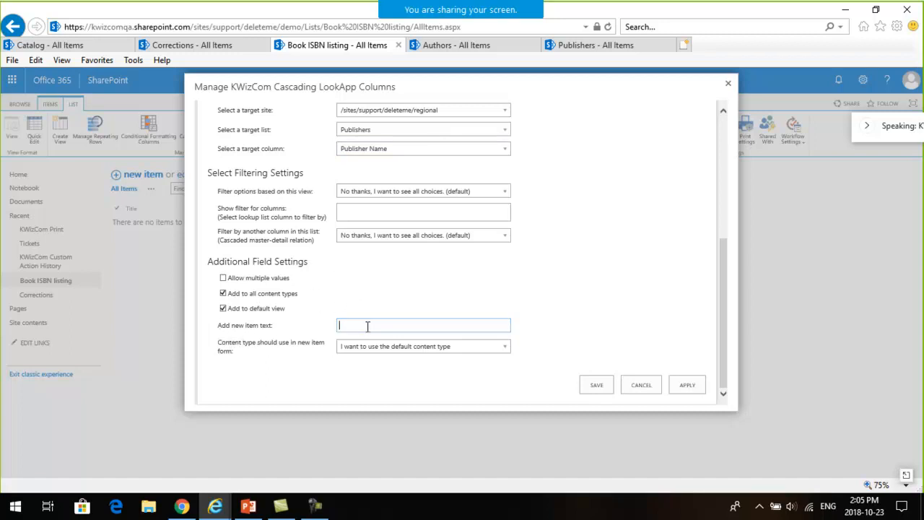
{"action": "left_click", "coordinate": [363, 286]}
{"action": "scroll", "coordinate": [600, 292], "scroll_direction": "up", "scroll_amount": 4}
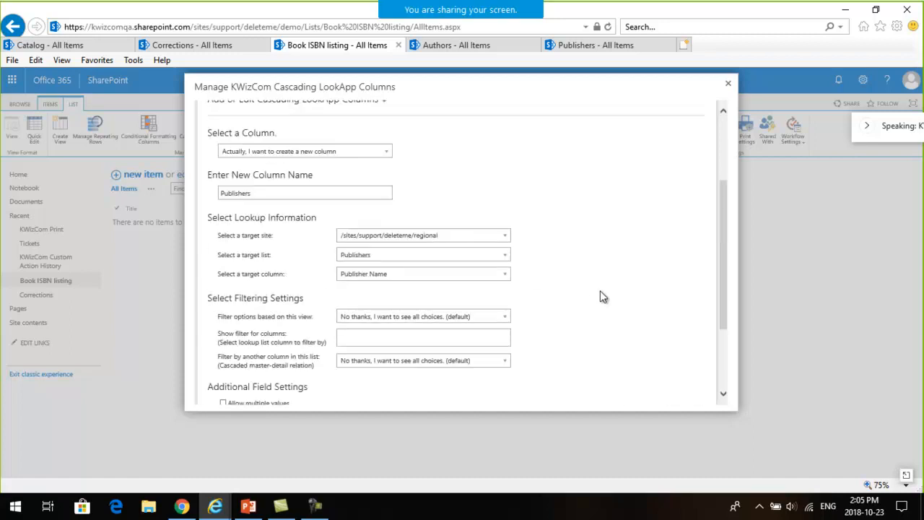
{"action": "scroll", "coordinate": [655, 214], "scroll_direction": "down", "scroll_amount": 4}
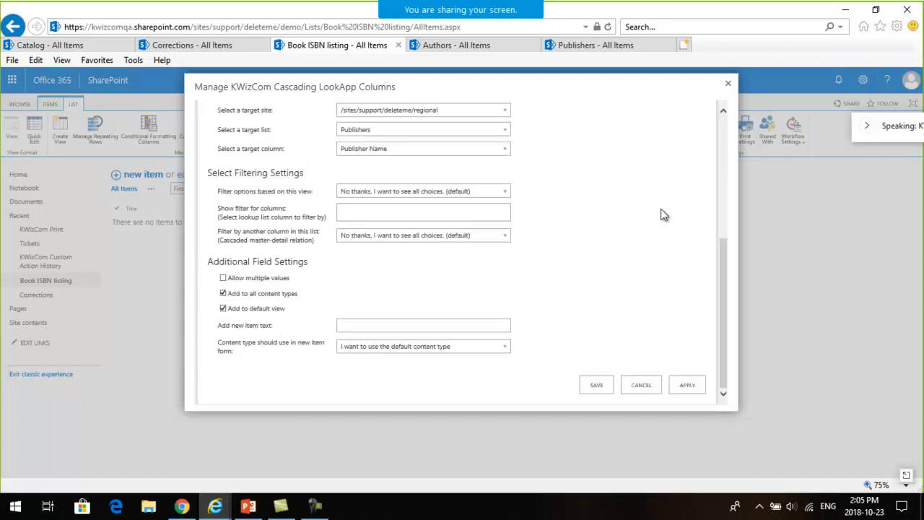
{"action": "left_click", "coordinate": [686, 384]}
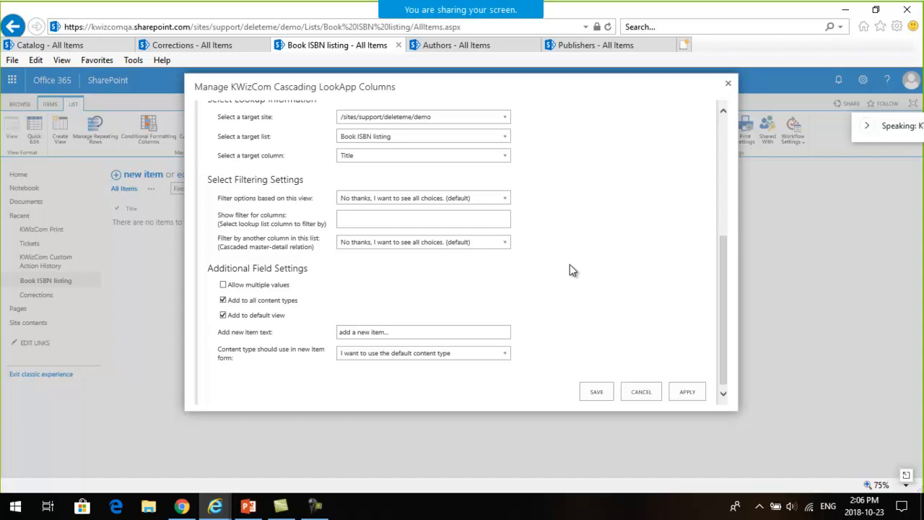
Step: Name the new Cascading LookApp column Authors in place of Publishers
{"action": "scroll", "coordinate": [566, 287], "scroll_direction": "up", "scroll_amount": 5}
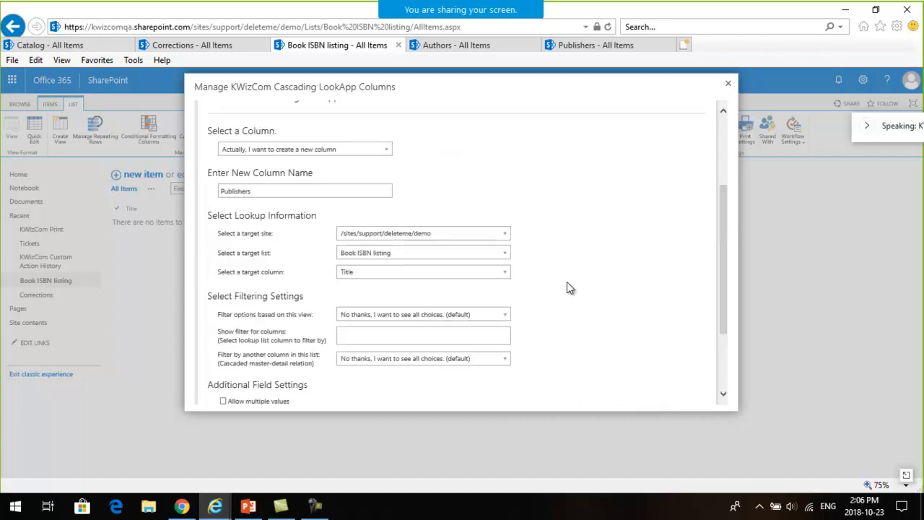
{"action": "scroll", "coordinate": [566, 287], "scroll_direction": "down", "scroll_amount": 5}
{"action": "scroll", "coordinate": [566, 287], "scroll_direction": "up", "scroll_amount": 5}
{"action": "scroll", "coordinate": [566, 287], "scroll_direction": "down", "scroll_amount": 3}
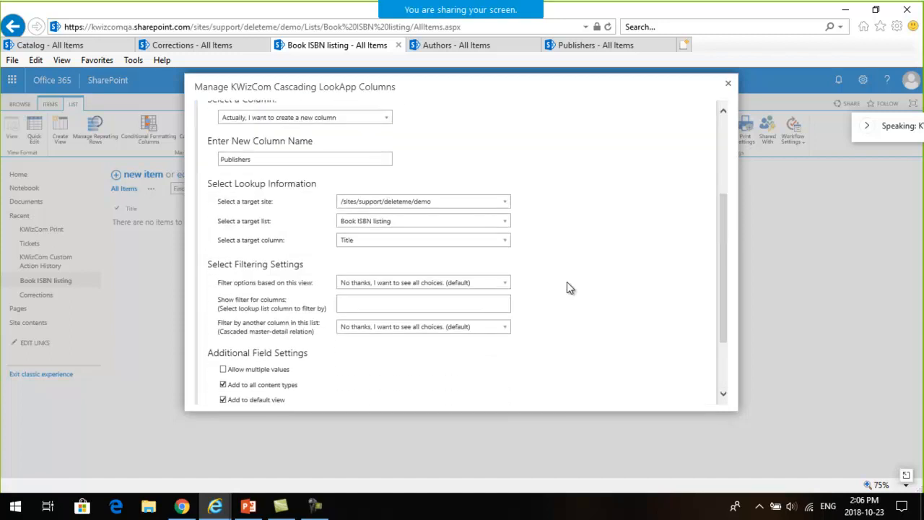
{"action": "scroll", "coordinate": [567, 287], "scroll_direction": "up", "scroll_amount": 2}
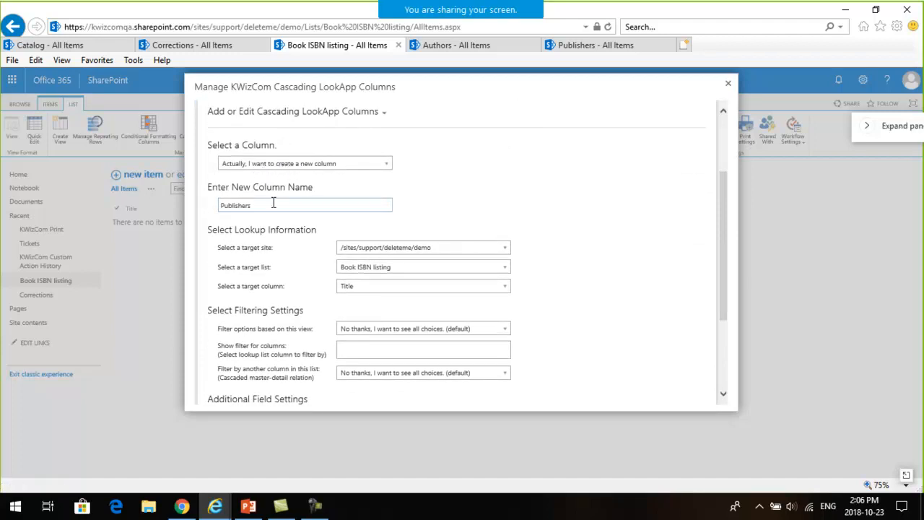
{"action": "left_click_drag", "start_coordinate": [266, 206], "coordinate": [219, 205]}
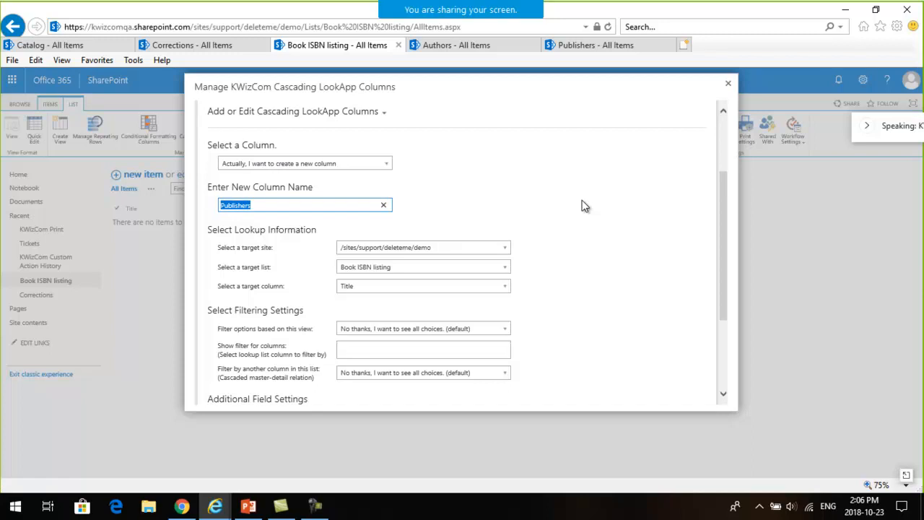
{"action": "type", "text": "Authors"}
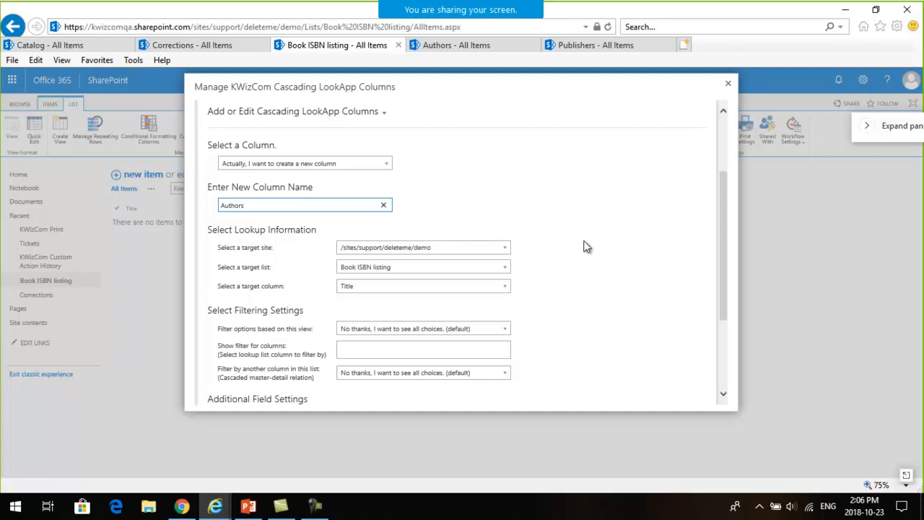
Step: Set the Authors column's target site to /sites/support/deleteme/regional and check the source Authors list
{"action": "scroll", "coordinate": [583, 246], "scroll_direction": "down", "scroll_amount": 1}
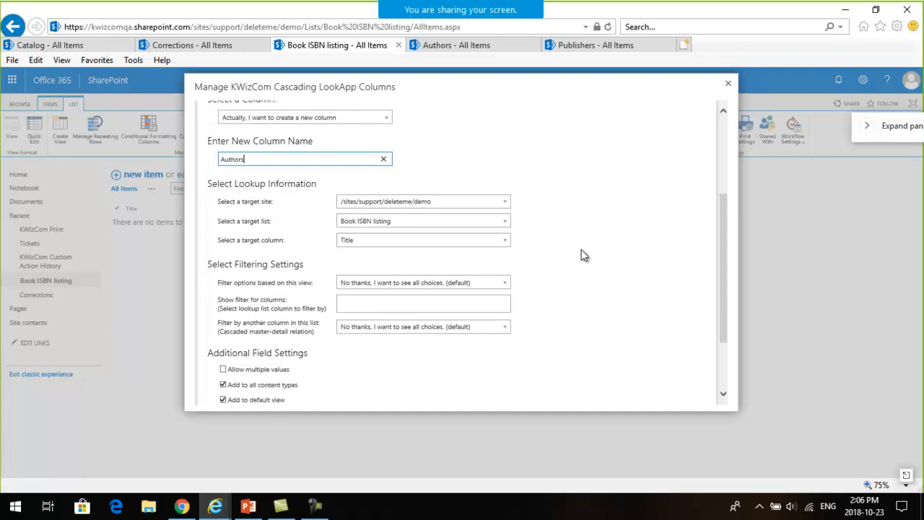
{"action": "left_click", "coordinate": [479, 201]}
{"action": "scroll", "coordinate": [459, 268], "scroll_direction": "down", "scroll_amount": 5}
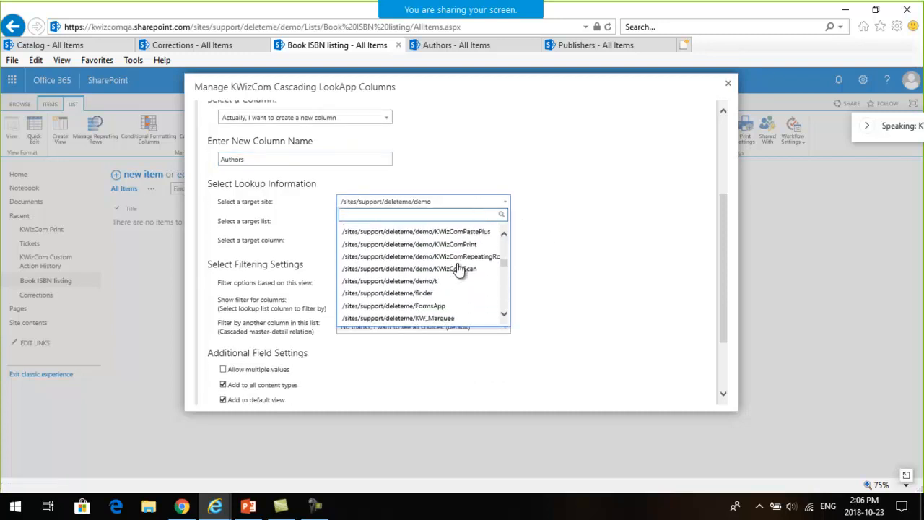
{"action": "scroll", "coordinate": [460, 268], "scroll_direction": "down", "scroll_amount": 3}
{"action": "left_click", "coordinate": [433, 273]}
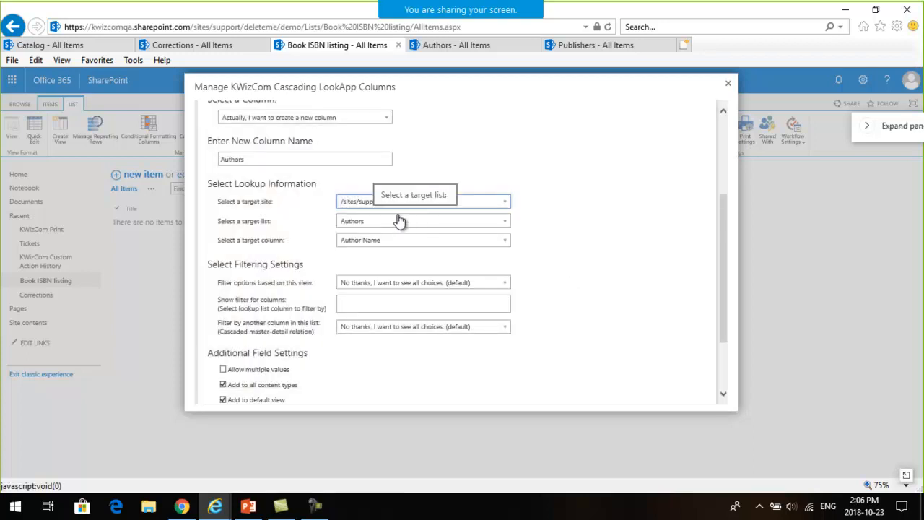
{"action": "left_click", "coordinate": [437, 45]}
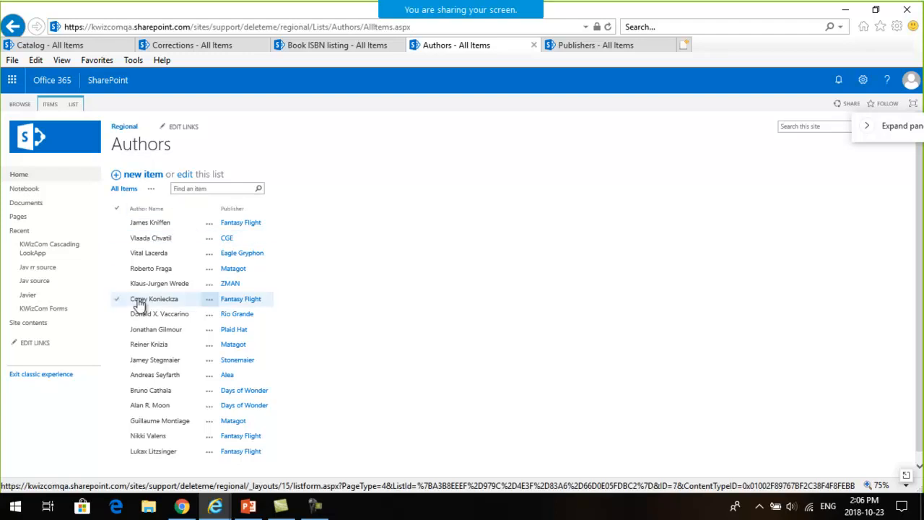
{"action": "left_click", "coordinate": [317, 48]}
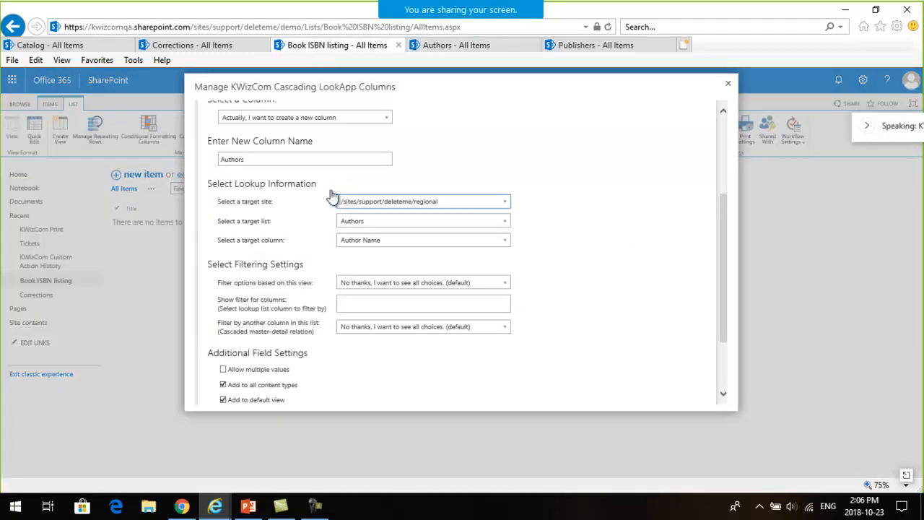
Step: Filter the Authors column by the Publishers column, showing only items where Publishers equals the Publisher column
{"action": "scroll", "coordinate": [607, 298], "scroll_direction": "down", "scroll_amount": 1}
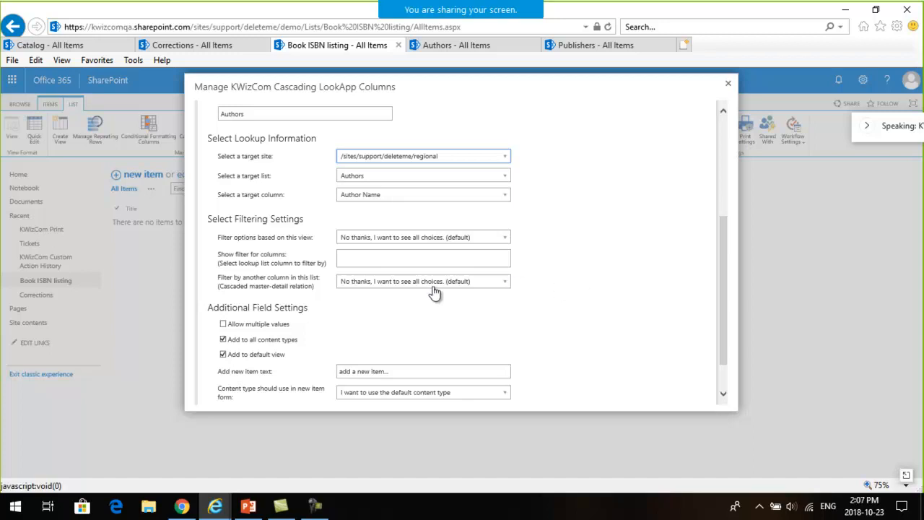
{"action": "left_click", "coordinate": [389, 282]}
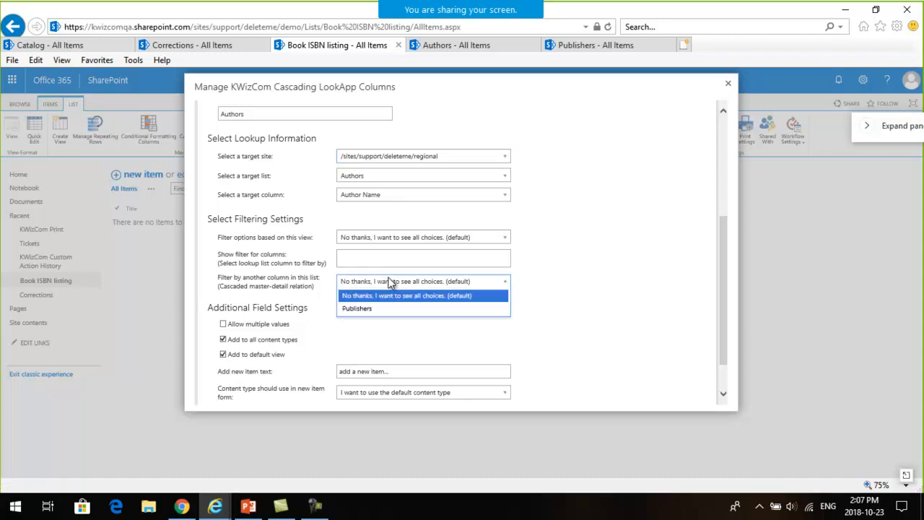
{"action": "left_click", "coordinate": [381, 296]}
{"action": "left_click", "coordinate": [380, 284]}
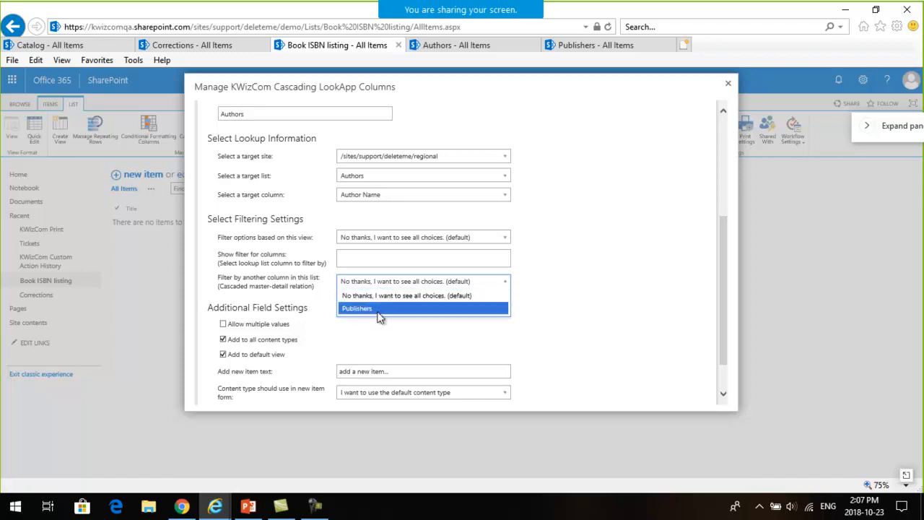
{"action": "left_click", "coordinate": [379, 309]}
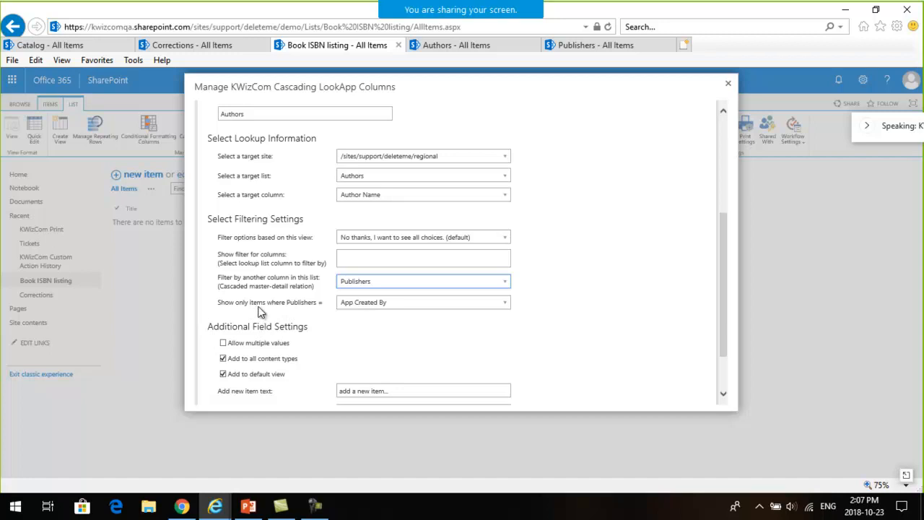
{"action": "left_click", "coordinate": [372, 305]}
{"action": "scroll", "coordinate": [408, 261], "scroll_direction": "down", "scroll_amount": 1}
{"action": "scroll", "coordinate": [409, 261], "scroll_direction": "down", "scroll_amount": 5}
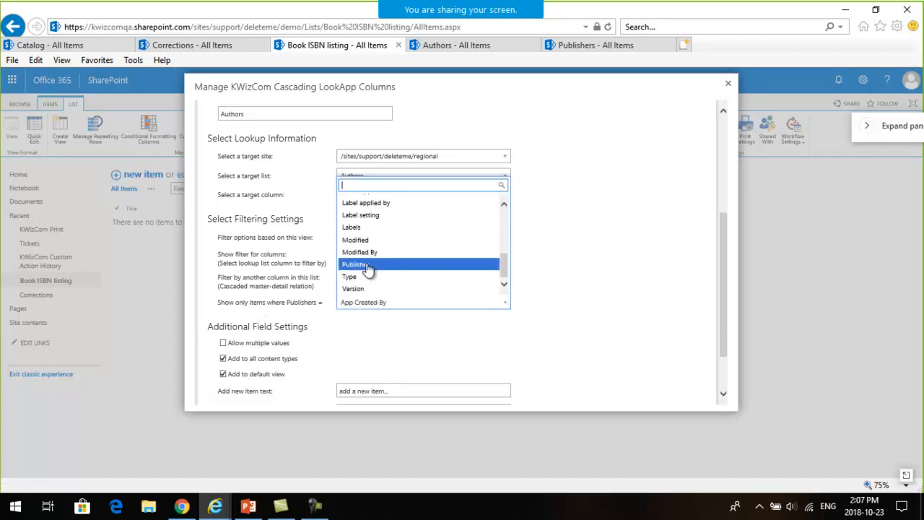
{"action": "left_click", "coordinate": [393, 264]}
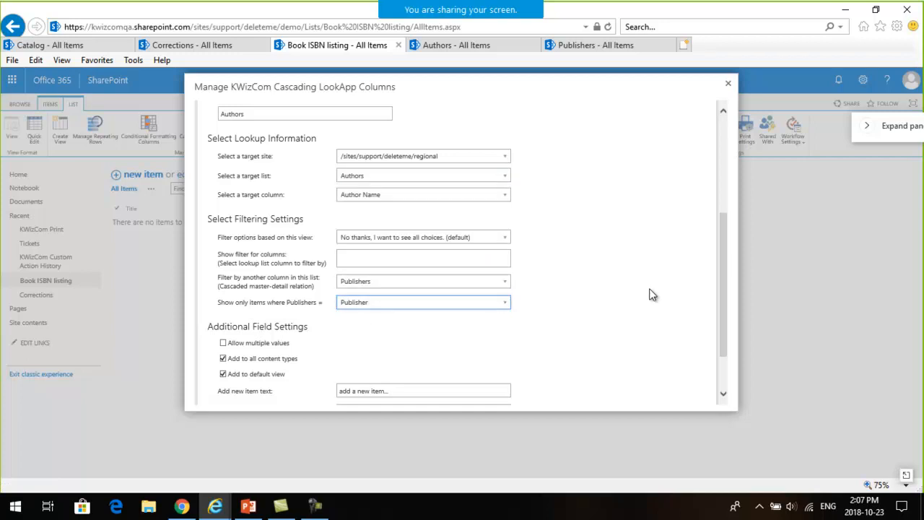
Step: Clear the add new item text for the Authors column and apply the column settings
{"action": "scroll", "coordinate": [650, 295], "scroll_direction": "down", "scroll_amount": 2}
{"action": "left_click", "coordinate": [417, 325]}
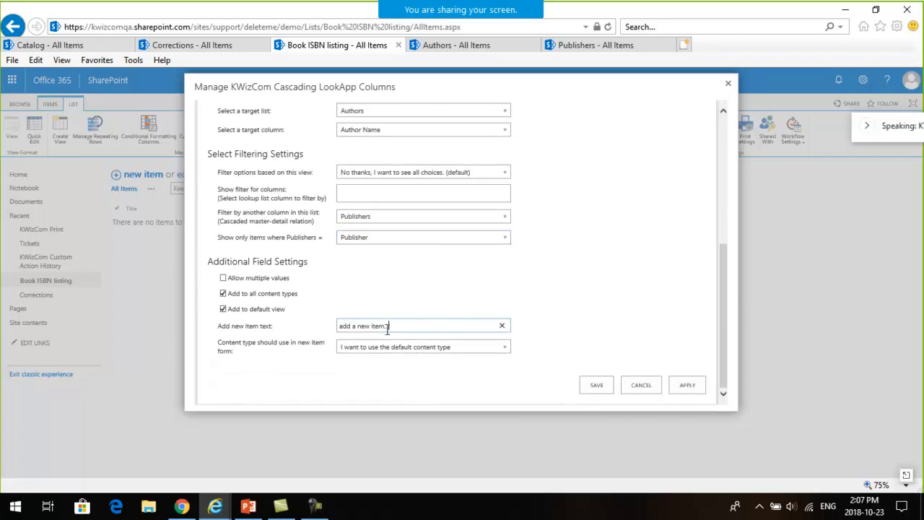
{"action": "left_click_drag", "start_coordinate": [417, 326], "coordinate": [307, 326]}
{"action": "key", "text": "BackSpace"}
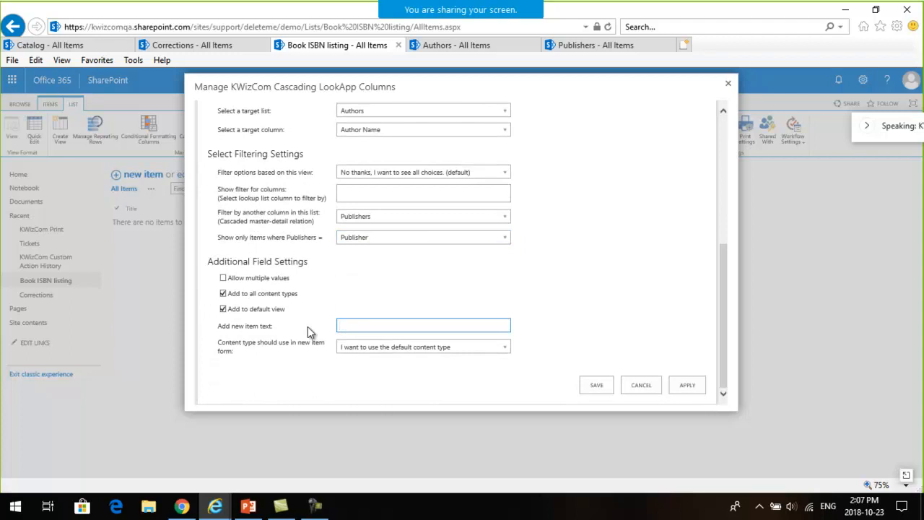
{"action": "left_click", "coordinate": [688, 386]}
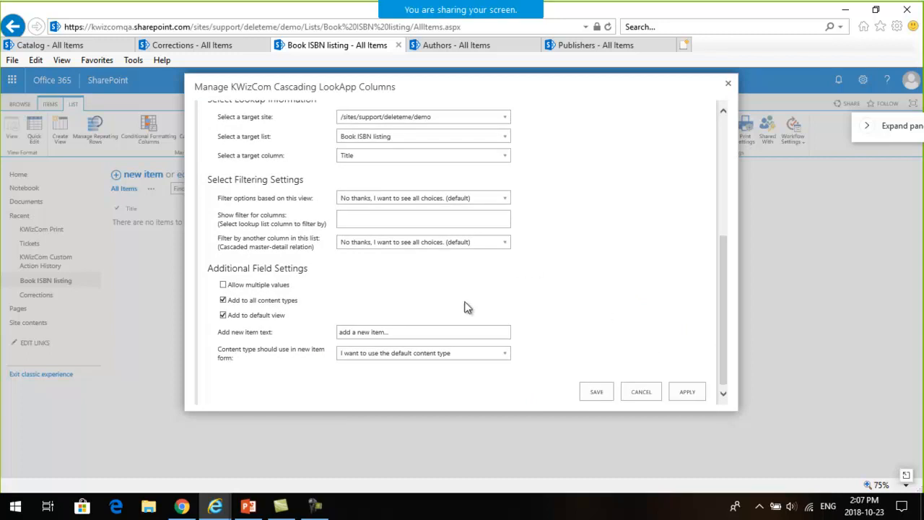
Step: Name the next new Cascading LookApp column Books
{"action": "scroll", "coordinate": [613, 303], "scroll_direction": "up", "scroll_amount": 5}
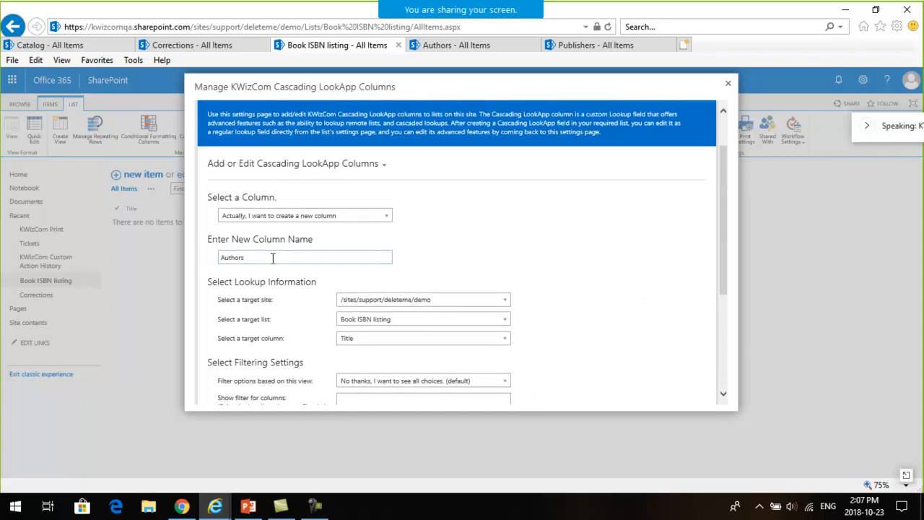
{"action": "double_click", "coordinate": [237, 258]}
{"action": "type", "text": "Books"}
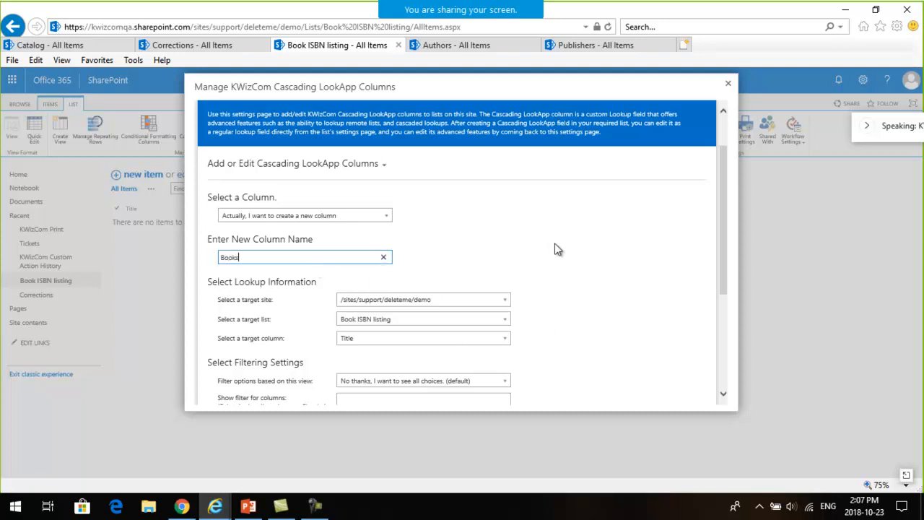
Step: Set the Books column's target list to Catalog on the demo site and check the Catalog list's columns
{"action": "scroll", "coordinate": [525, 308], "scroll_direction": "down", "scroll_amount": 3}
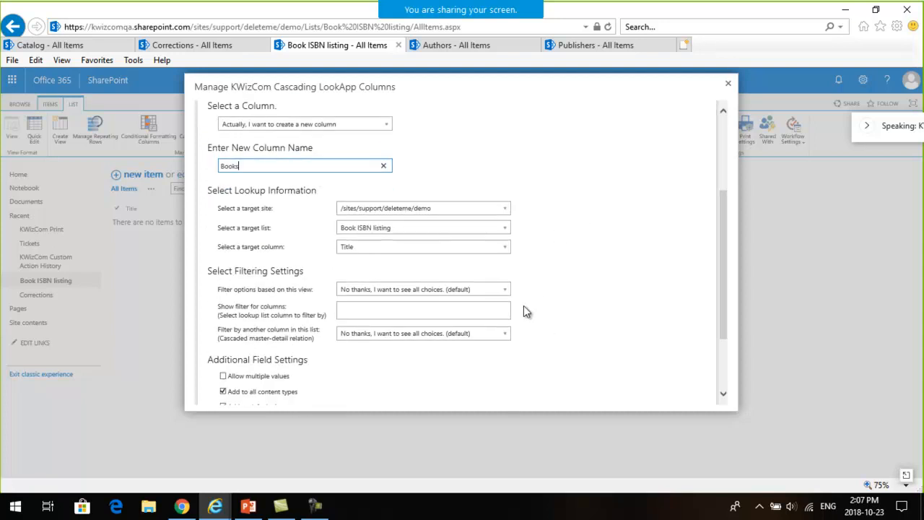
{"action": "left_click", "coordinate": [429, 208]}
{"action": "left_click", "coordinate": [578, 209]}
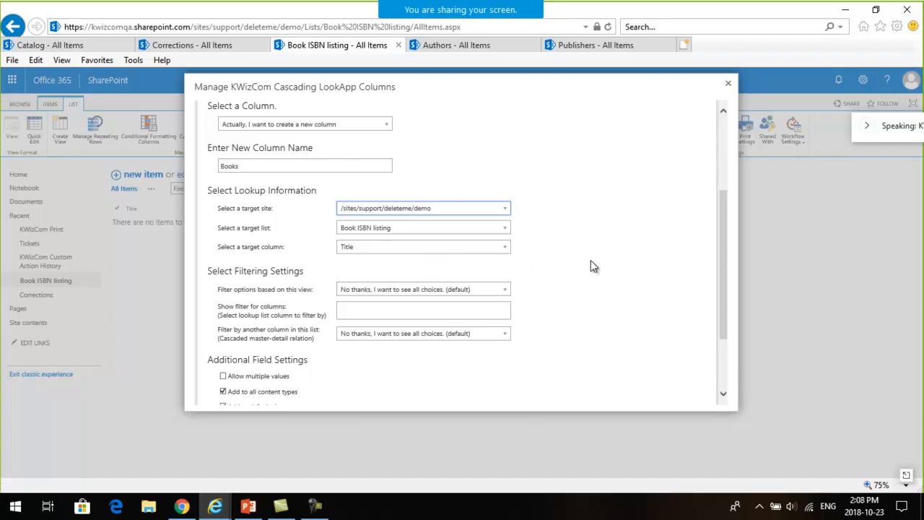
{"action": "left_click", "coordinate": [420, 232]}
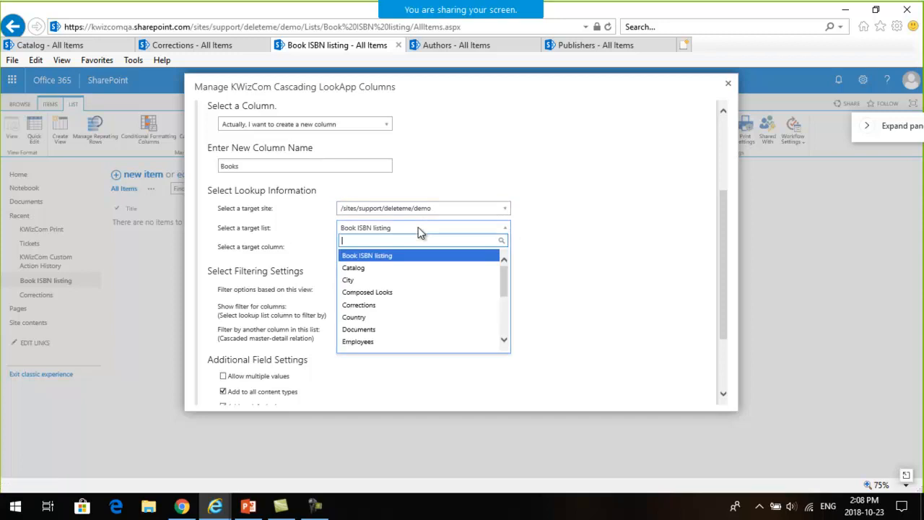
{"action": "left_click", "coordinate": [358, 267]}
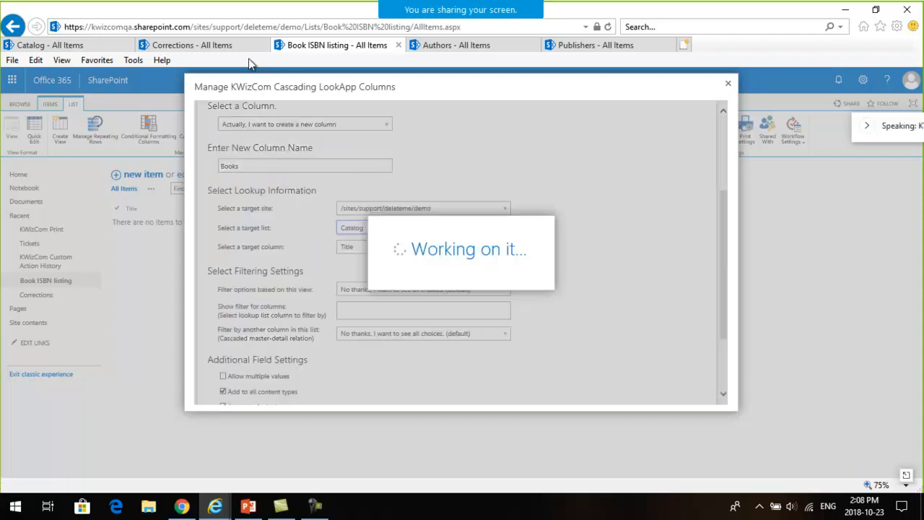
{"action": "left_click", "coordinate": [52, 45]}
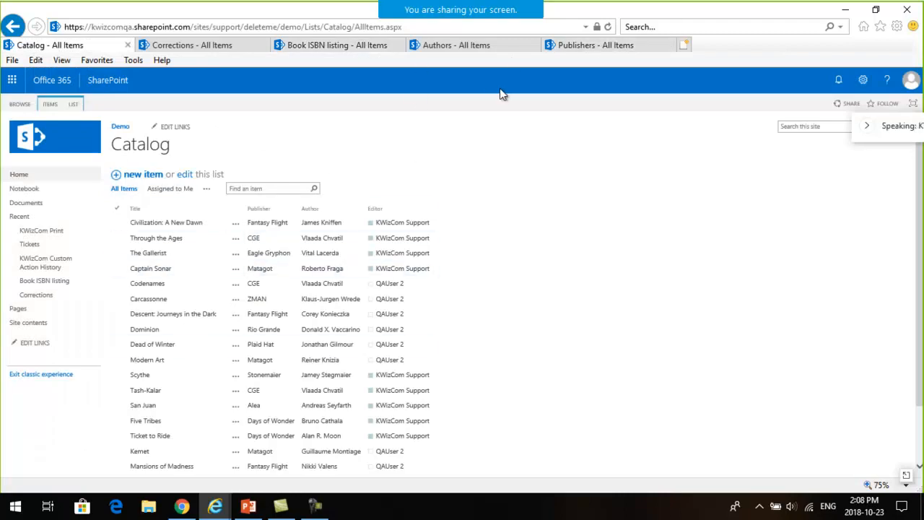
{"action": "left_click", "coordinate": [326, 43]}
Step: Filter the Books column by the Authors column, showing only items where Authors equals the Author column
{"action": "scroll", "coordinate": [592, 221], "scroll_direction": "down", "scroll_amount": 1}
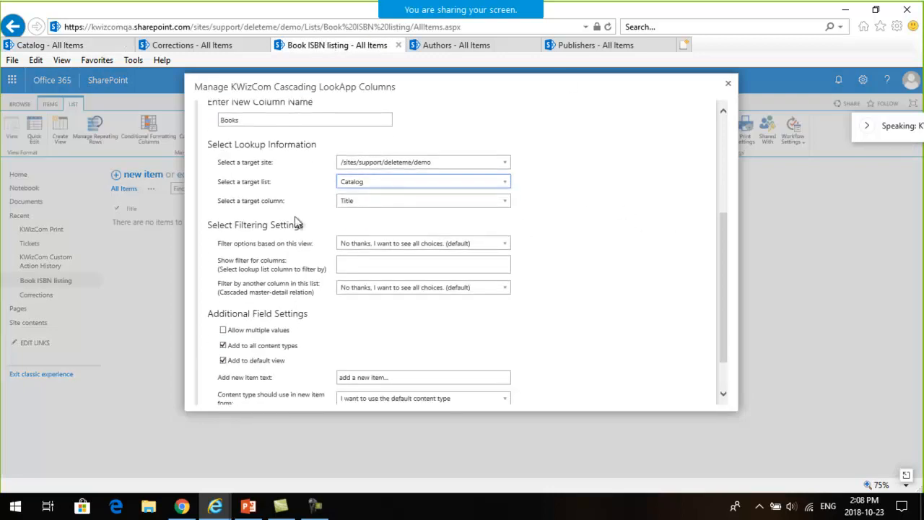
{"action": "scroll", "coordinate": [383, 231], "scroll_direction": "down", "scroll_amount": 1}
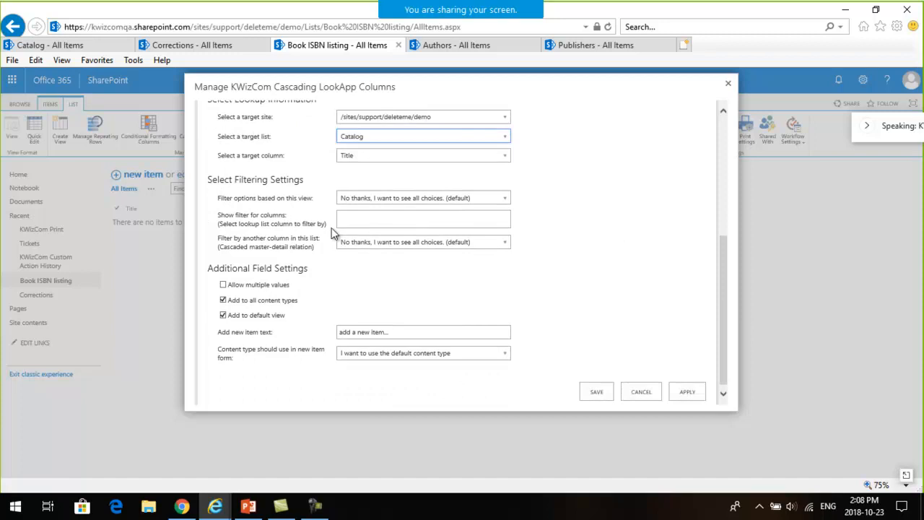
{"action": "left_click", "coordinate": [368, 244]}
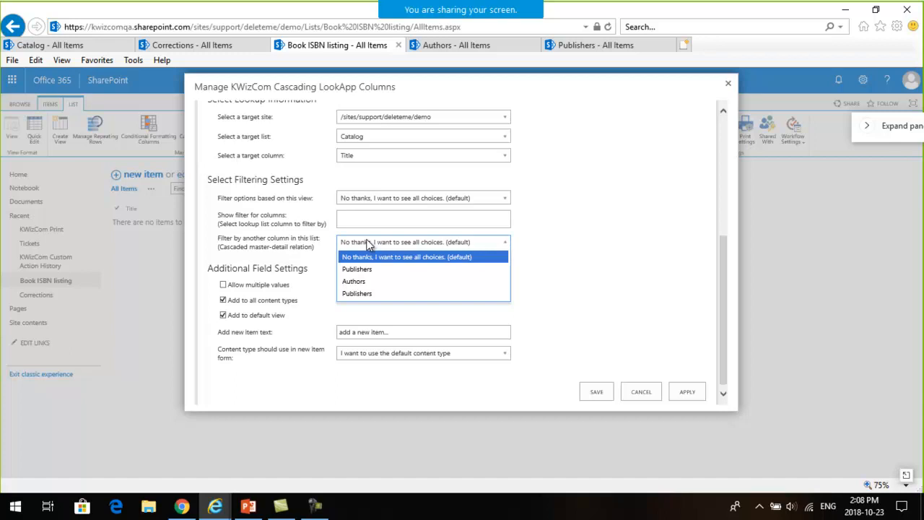
{"action": "left_click", "coordinate": [360, 280]}
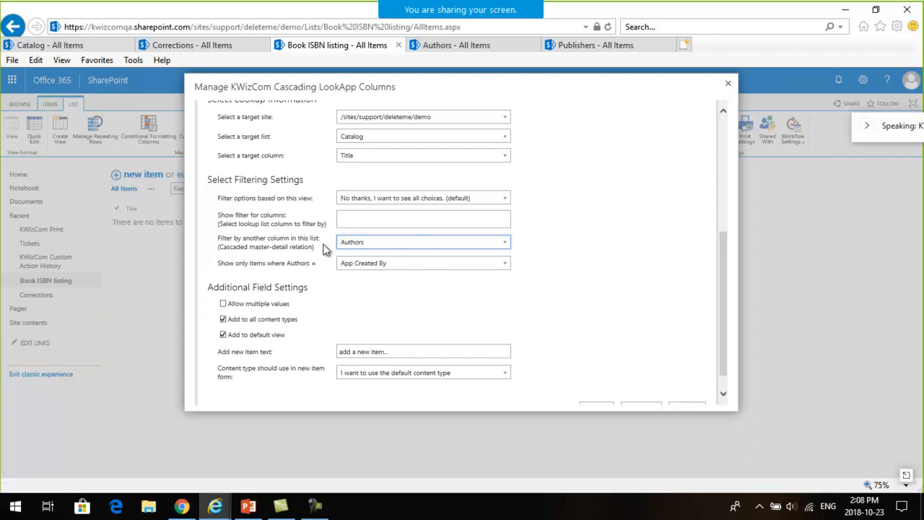
{"action": "left_click", "coordinate": [404, 267]}
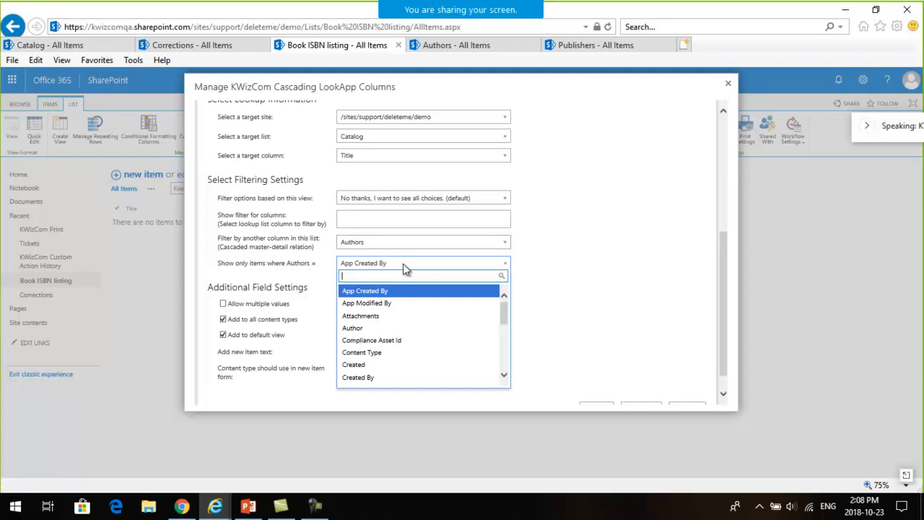
{"action": "left_click", "coordinate": [404, 329]}
Step: Allow multiple values in the Books column, set its add new item text to Write a new book, and save the columns
{"action": "scroll", "coordinate": [599, 311], "scroll_direction": "down", "scroll_amount": 1}
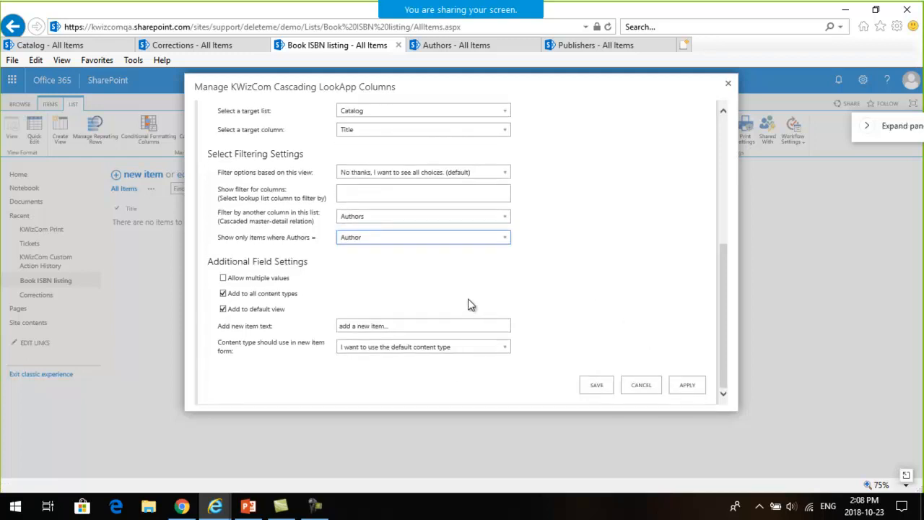
{"action": "left_click", "coordinate": [223, 279]}
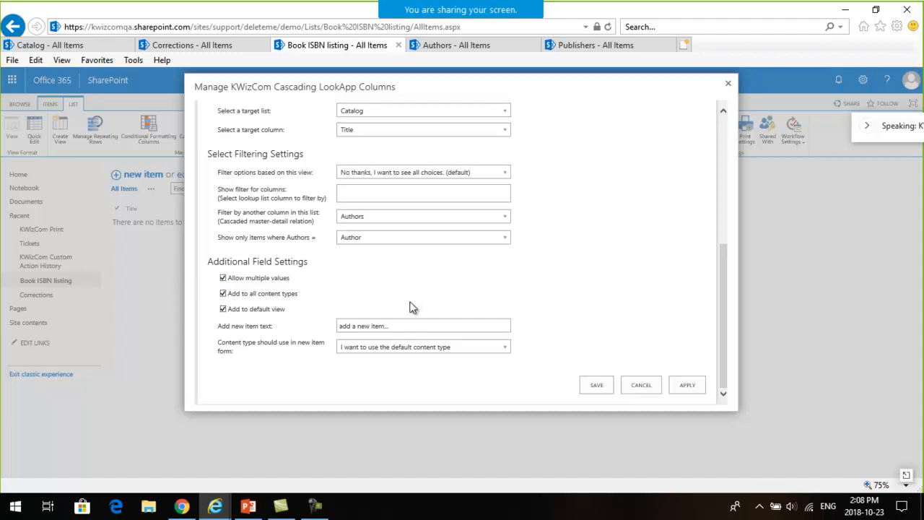
{"action": "left_click_drag", "start_coordinate": [425, 324], "coordinate": [265, 331]}
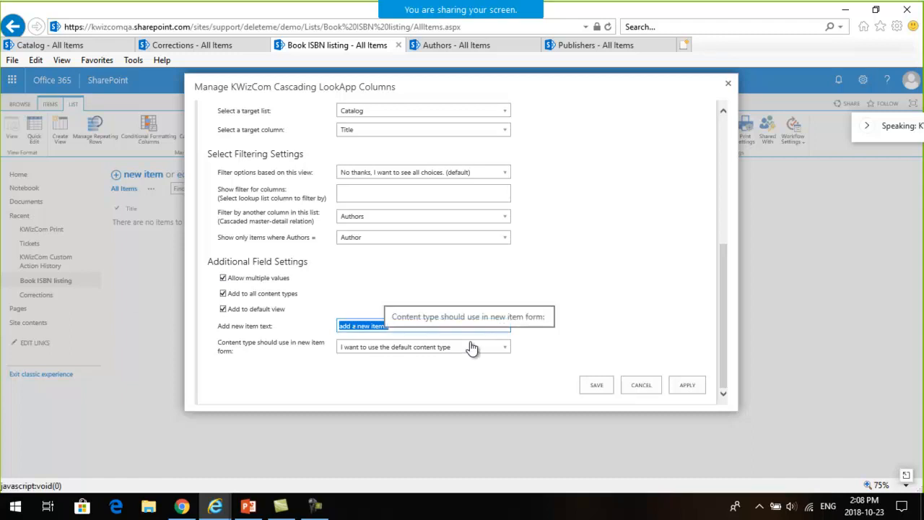
{"action": "type", "text": "Write "}
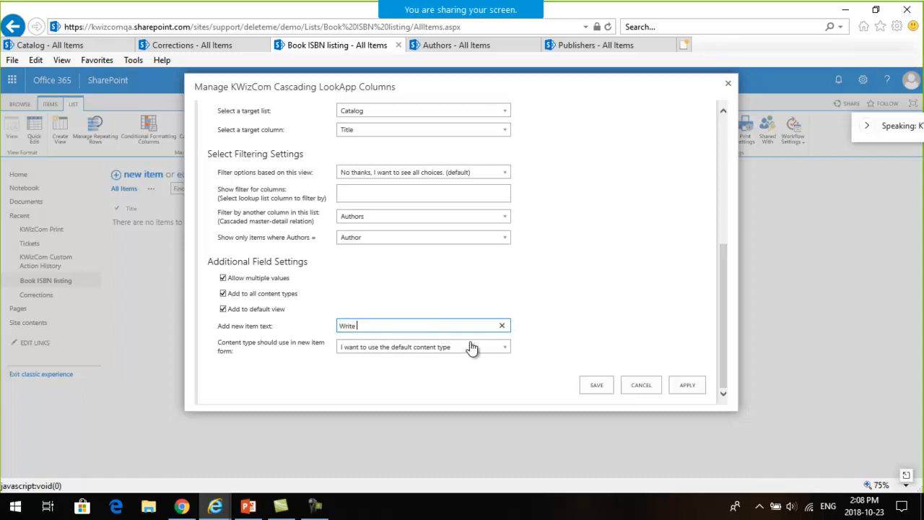
{"action": "type", "text": "a new book"}
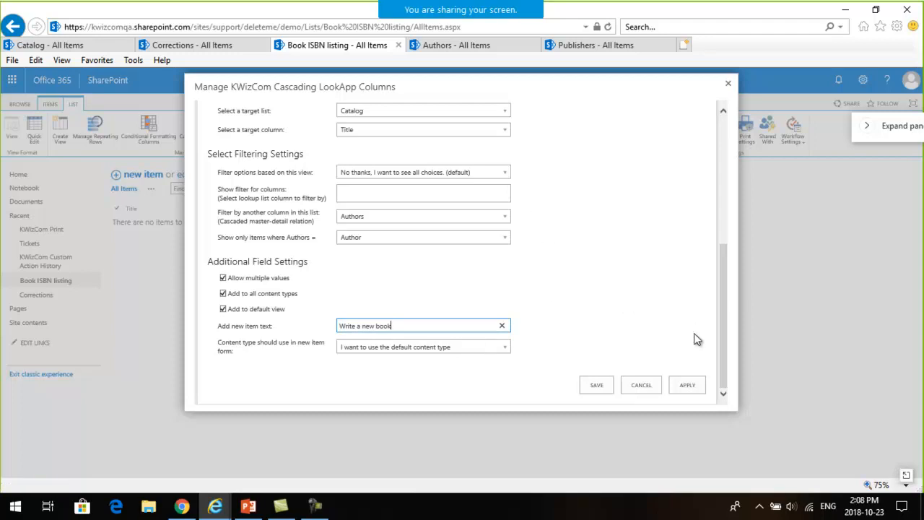
{"action": "left_click", "coordinate": [596, 387]}
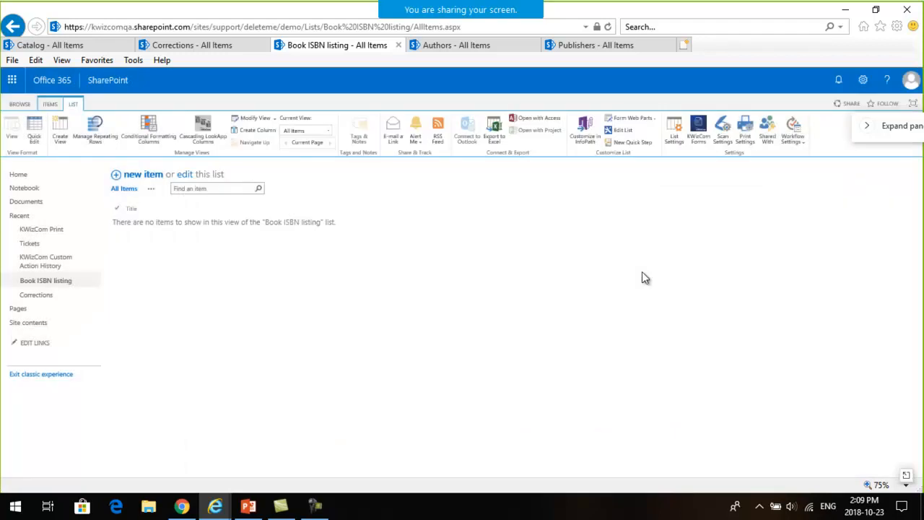
Step: Start a new Book ISBN listing item with CGE as the publisher and the CGE author selected
{"action": "left_click", "coordinate": [142, 176]}
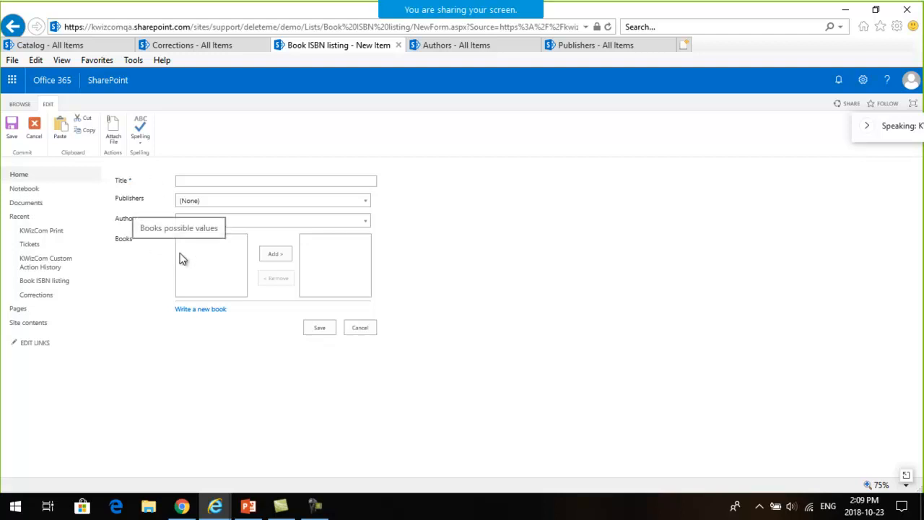
{"action": "left_click", "coordinate": [219, 202]}
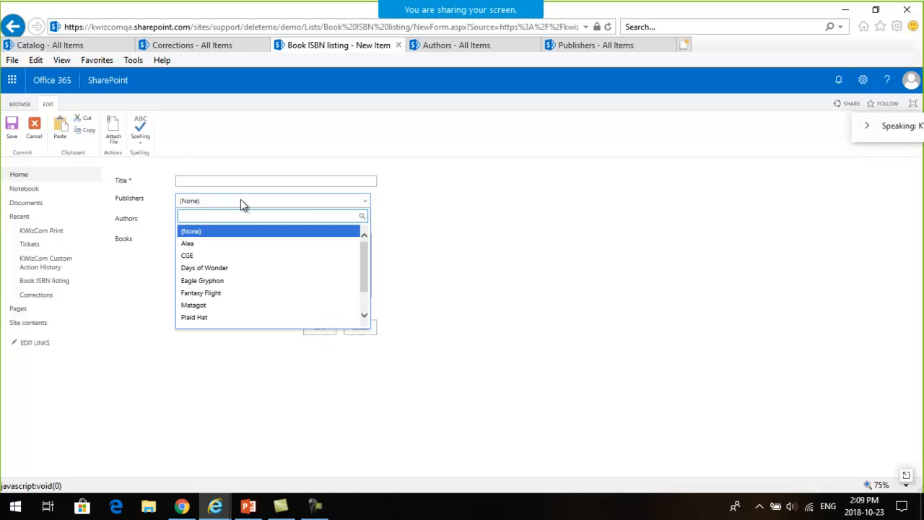
{"action": "left_click", "coordinate": [208, 255]}
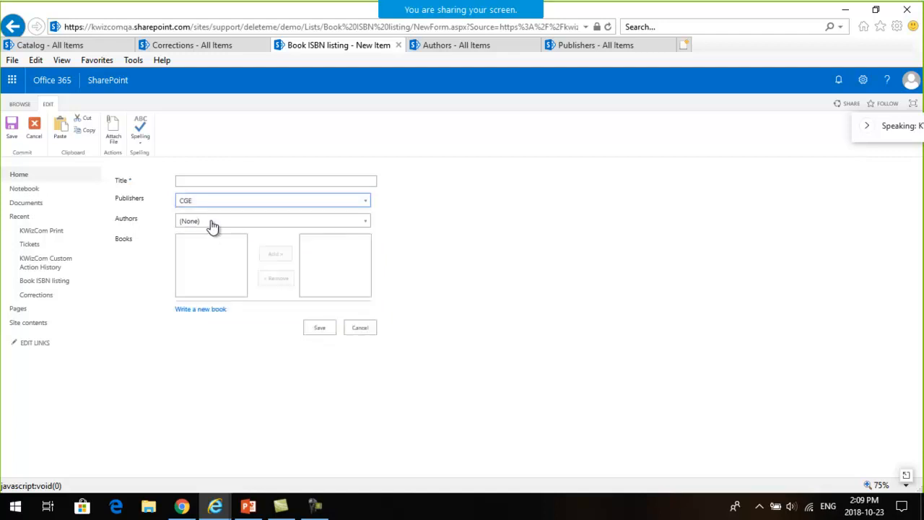
{"action": "left_click", "coordinate": [212, 222]}
{"action": "left_click", "coordinate": [193, 252]}
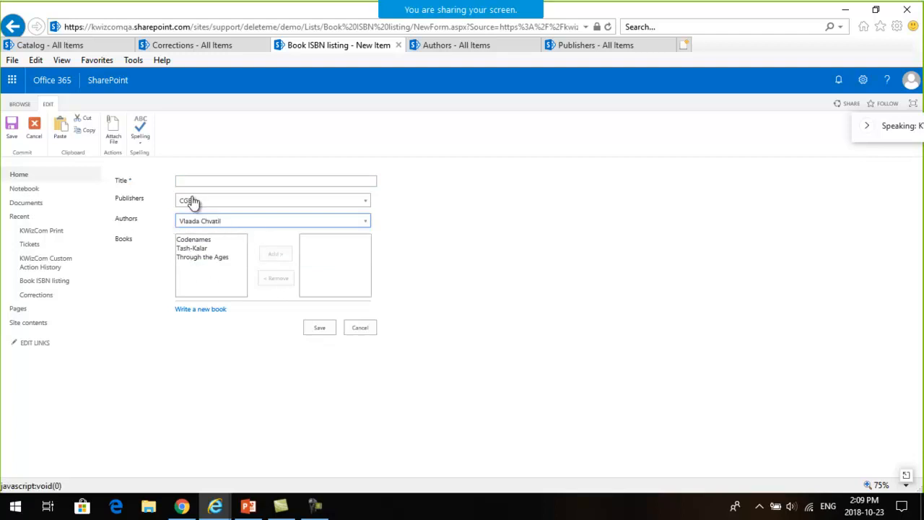
Step: Add Tash-Kalar to the item's selected books and remove it again
{"action": "left_click", "coordinate": [187, 249]}
{"action": "left_click", "coordinate": [275, 254]}
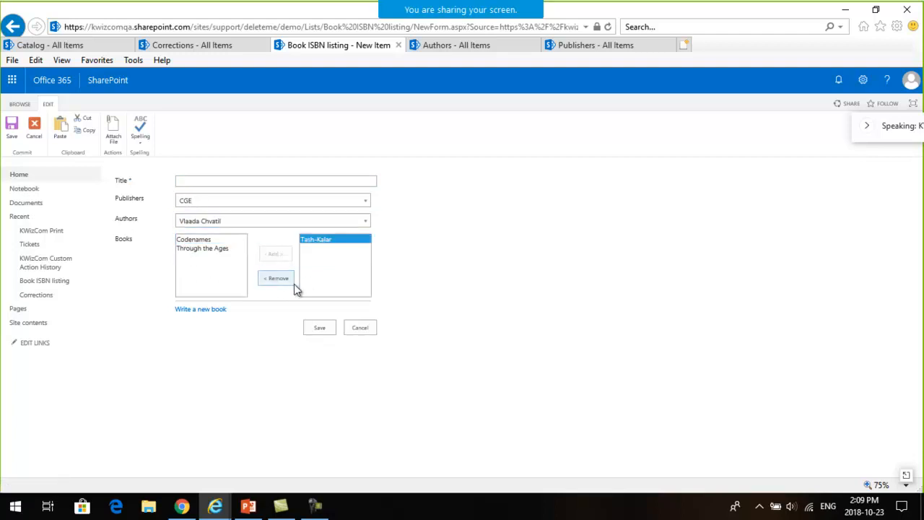
{"action": "left_click", "coordinate": [282, 282]}
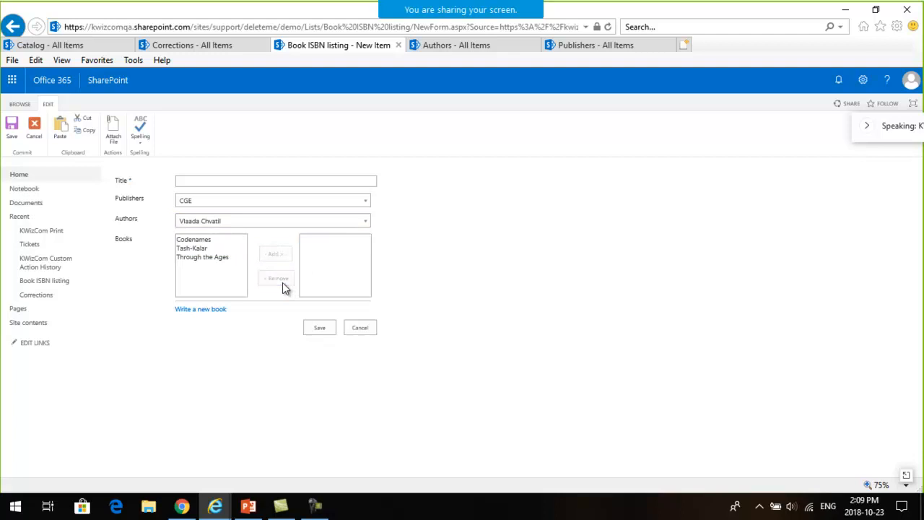
Step: Start a new Catalog book from the Books field, titled Tales of two cites with publisher self published
{"action": "left_click", "coordinate": [205, 309]}
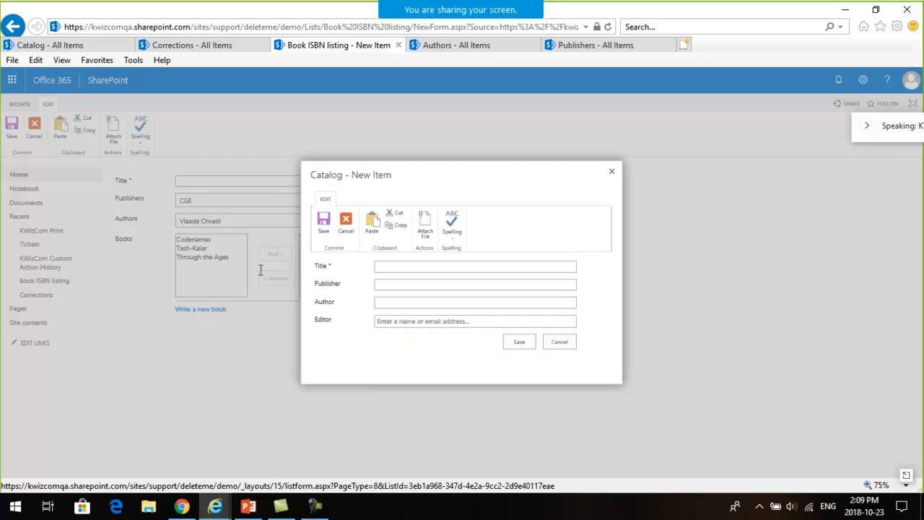
{"action": "left_click", "coordinate": [404, 270]}
{"action": "left_click", "coordinate": [381, 265]}
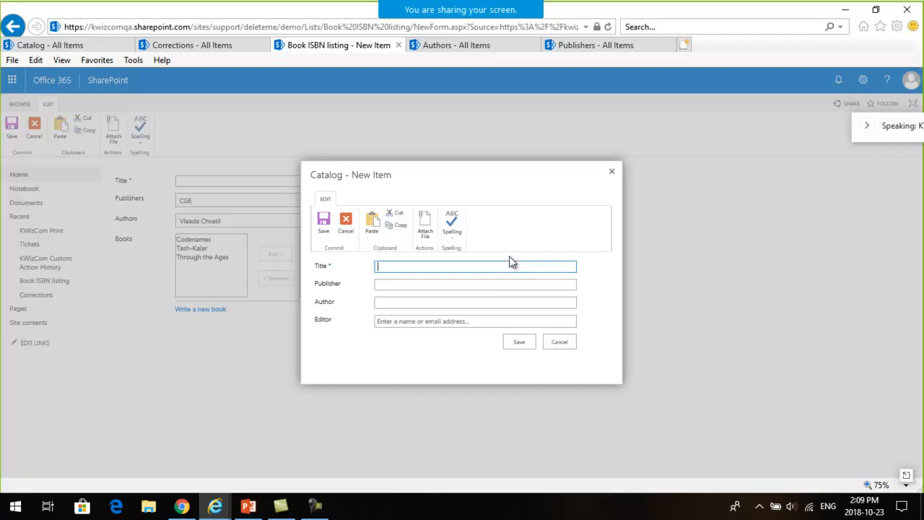
{"action": "type", "text": "Tales of two cites"}
{"action": "left_click", "coordinate": [481, 288]}
{"action": "type", "text": "self published"}
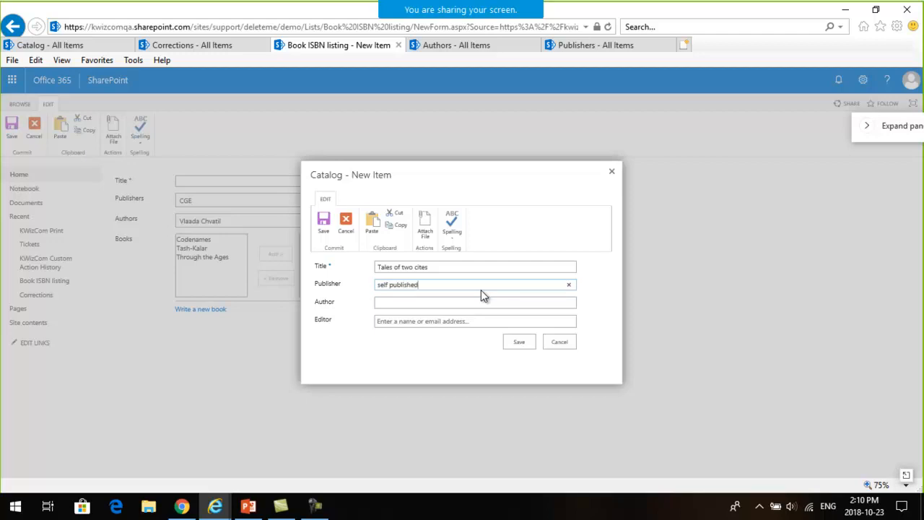
Step: Set the new book's author to Charles Dickens and editor to KWizCom Support, and save it while staying on the page
{"action": "left_click", "coordinate": [475, 301]}
{"action": "type", "text": "d"}
{"action": "key", "text": "BackSpace"}
{"action": "type", "text": "Charles Dickens"}
{"action": "left_click", "coordinate": [434, 319]}
{"action": "type", "text": "kwi"}
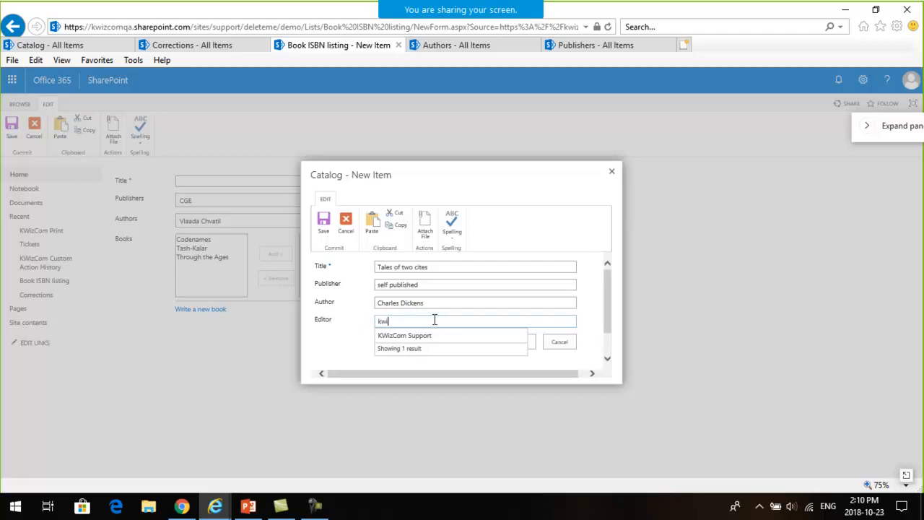
{"action": "left_click", "coordinate": [409, 339]}
{"action": "left_click", "coordinate": [527, 345]}
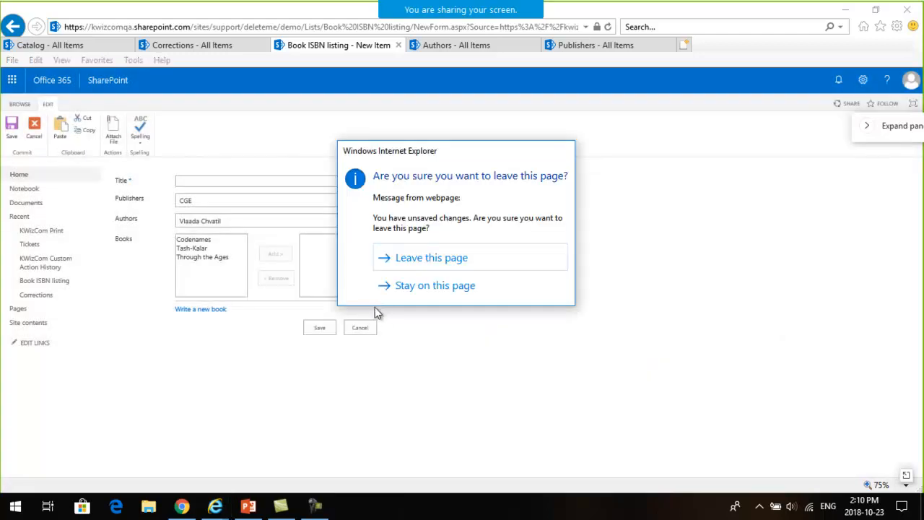
{"action": "left_click", "coordinate": [434, 286]}
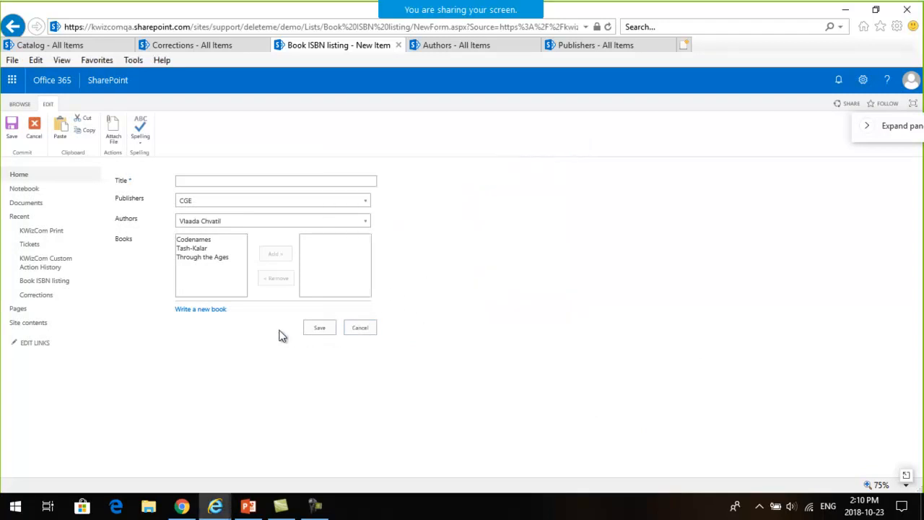
Step: Review the available Publishers choices and cancel the new Book ISBN listing item
{"action": "left_click", "coordinate": [233, 200]}
{"action": "scroll", "coordinate": [242, 256], "scroll_direction": "down", "scroll_amount": 2}
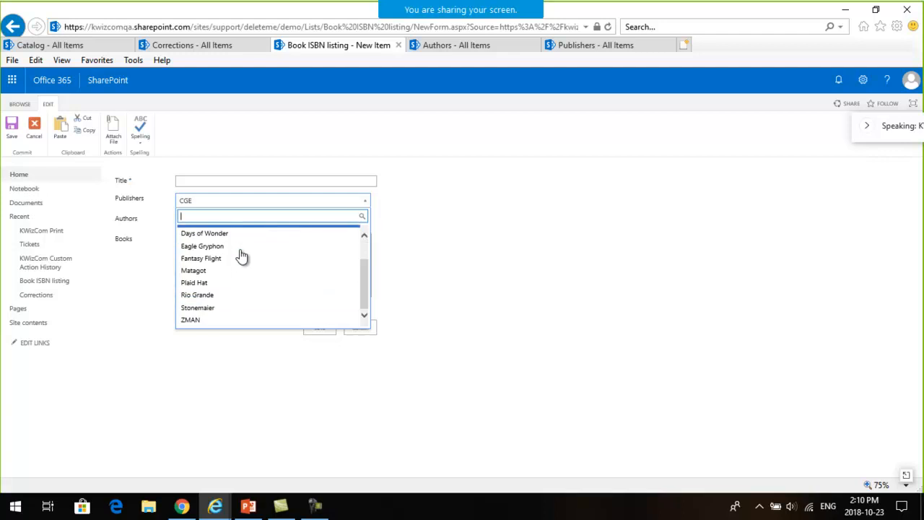
{"action": "scroll", "coordinate": [240, 257], "scroll_direction": "up", "scroll_amount": 2}
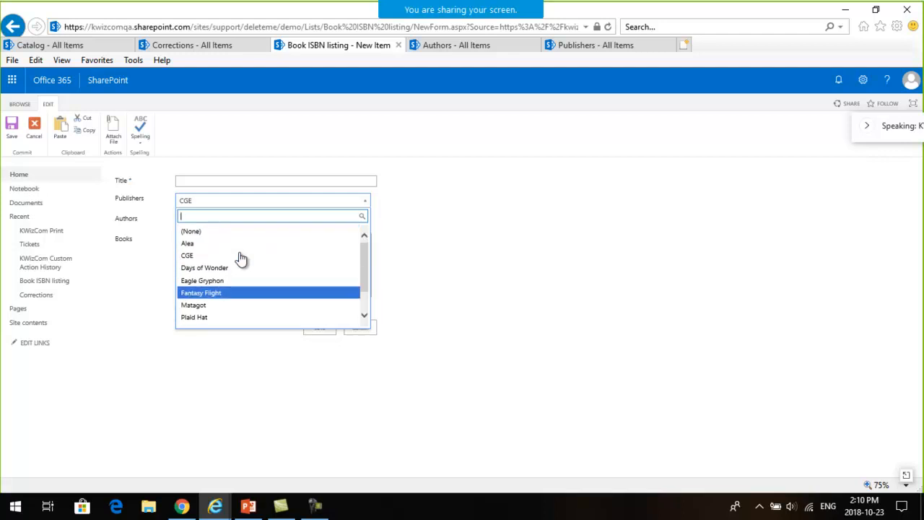
{"action": "left_click", "coordinate": [465, 300]}
{"action": "left_click", "coordinate": [359, 328]}
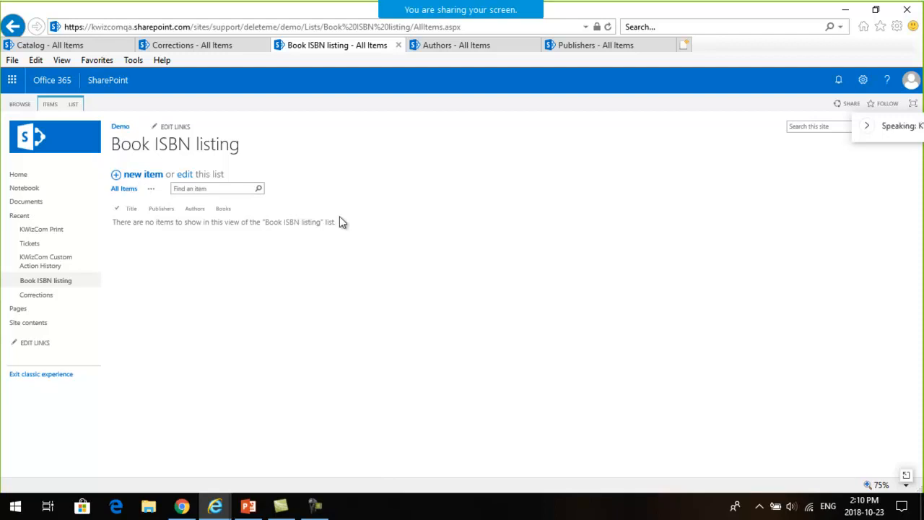
Step: Start a new item in the Corrections list and show its Built in Filter section
{"action": "left_click", "coordinate": [174, 45]}
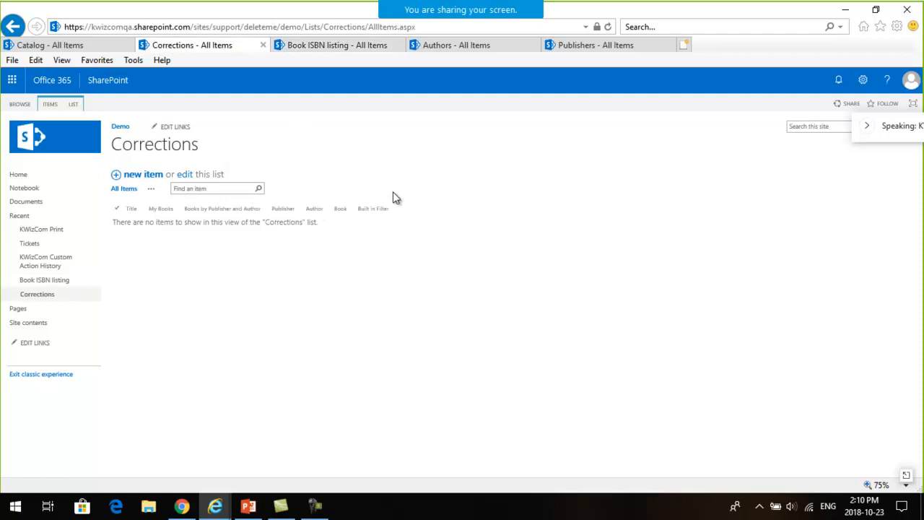
{"action": "left_click", "coordinate": [144, 177]}
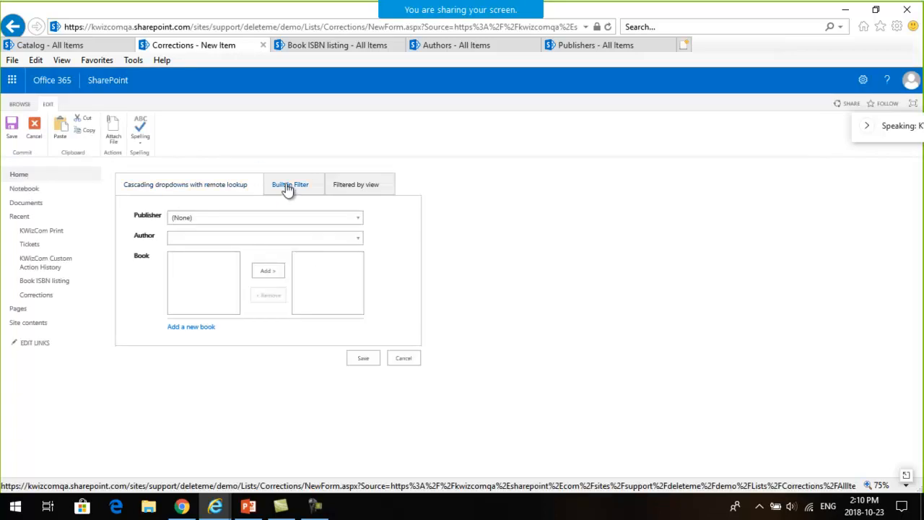
{"action": "left_click", "coordinate": [288, 186]}
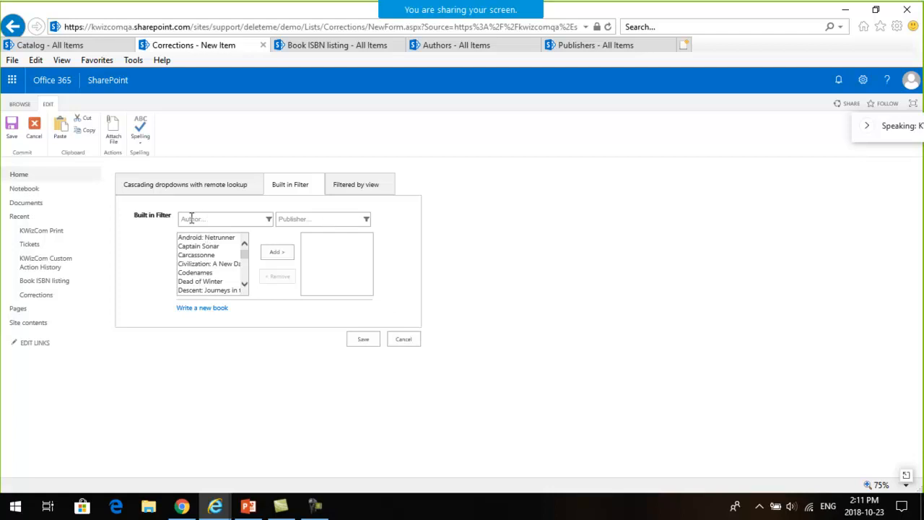
Step: Try filtering the available books by publisher Fantasy Flight and the fourth listed author, and clear both filters
{"action": "left_click", "coordinate": [297, 220]}
{"action": "key", "text": "Return"}
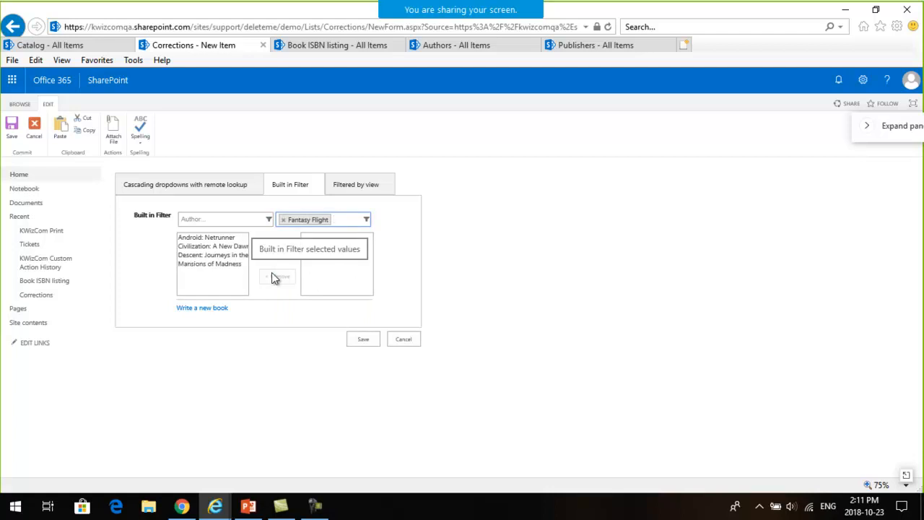
{"action": "left_click", "coordinate": [228, 219]}
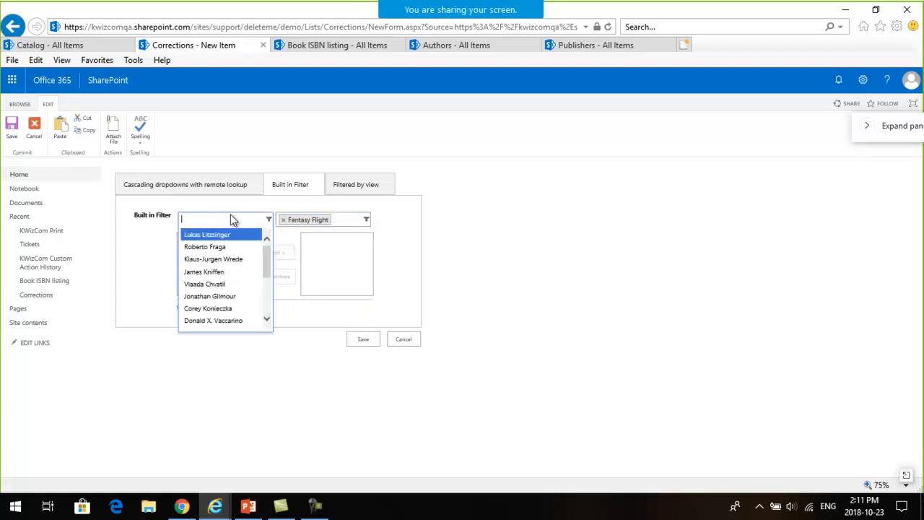
{"action": "left_click", "coordinate": [216, 272]}
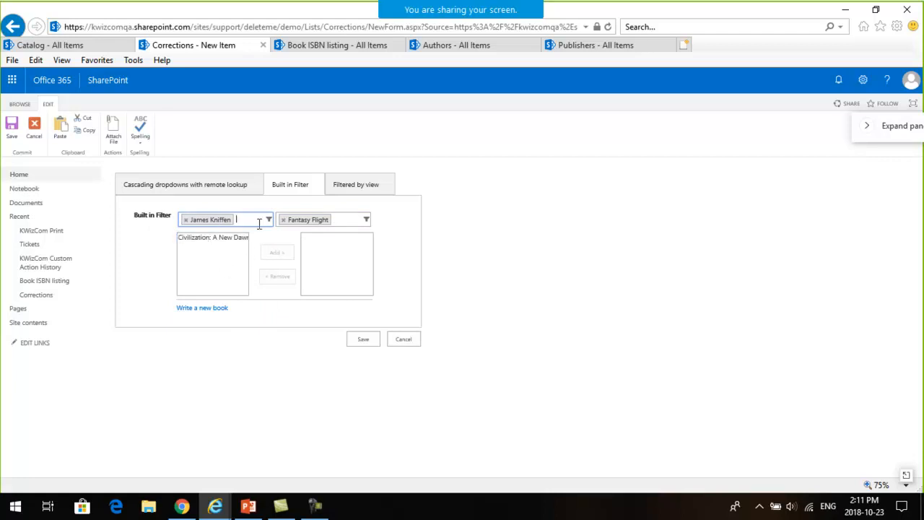
{"action": "left_click", "coordinate": [195, 240]}
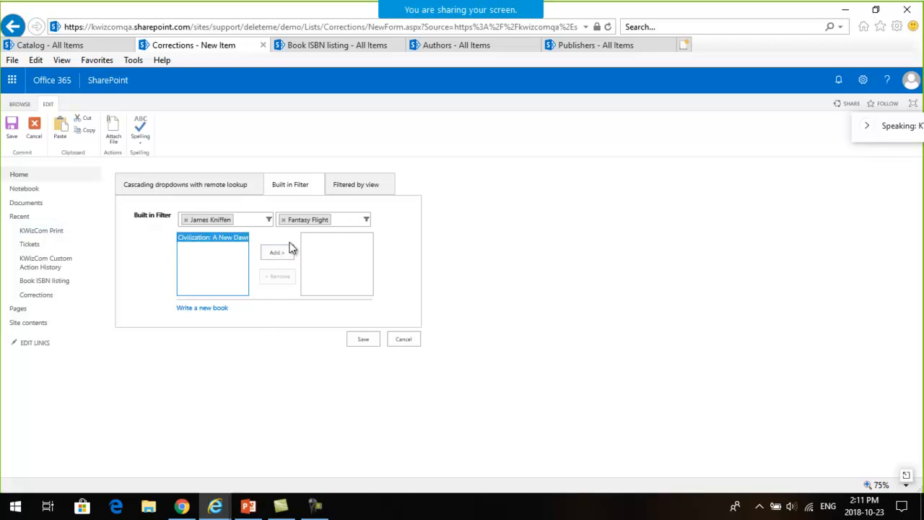
{"action": "left_click", "coordinate": [185, 219]}
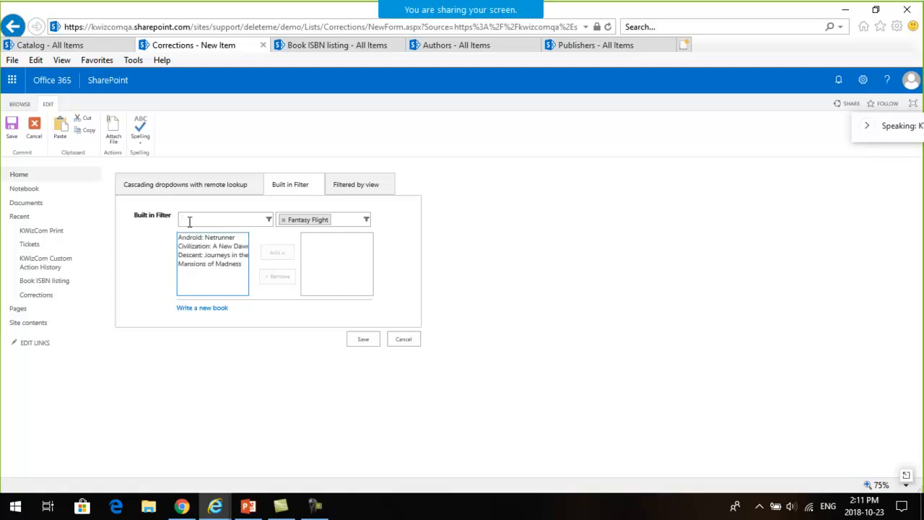
{"action": "left_click", "coordinate": [284, 220]}
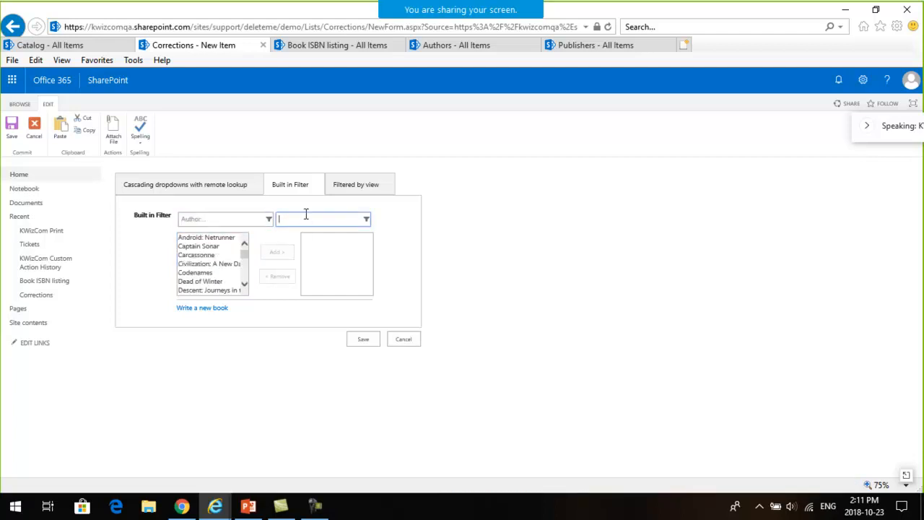
Step: Filter the available books in the Built in Filter section by the publishers Fantasy Flight, CGE and Eagle Gryphon
{"action": "left_click", "coordinate": [299, 218]}
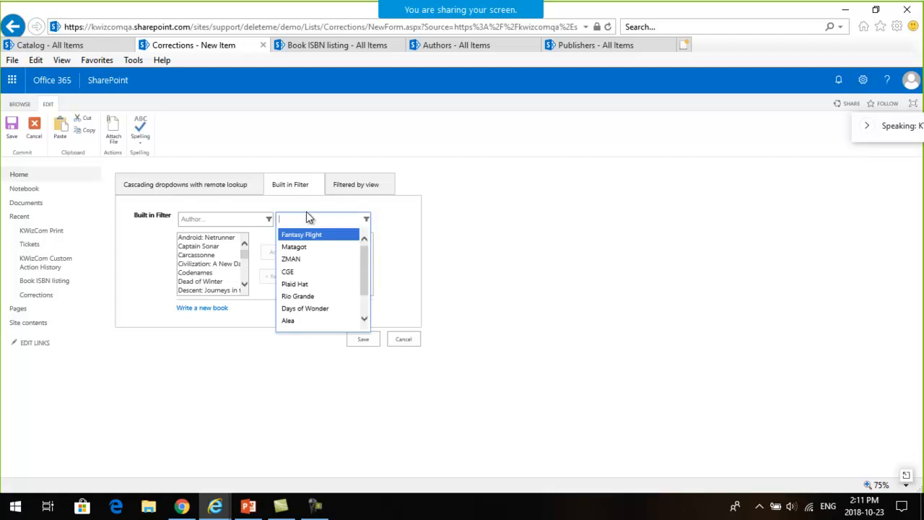
{"action": "type", "text": "f"}
{"action": "left_click", "coordinate": [293, 235]}
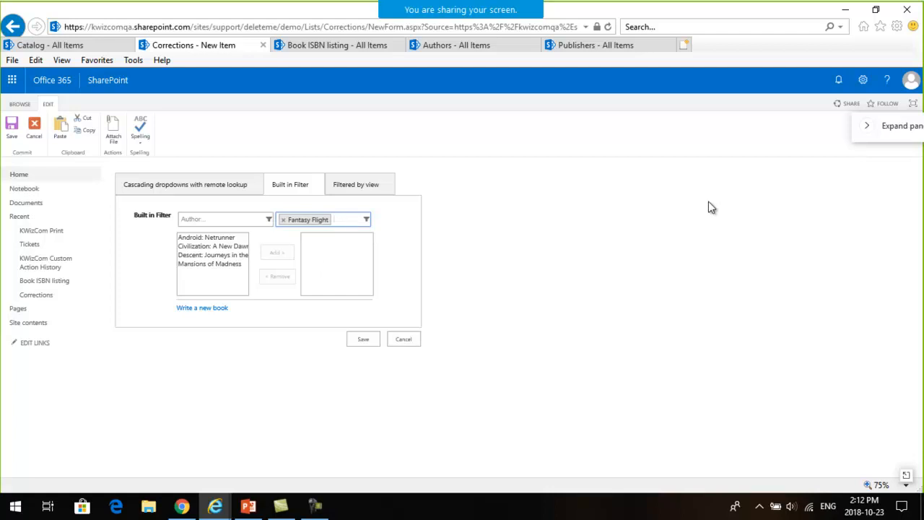
{"action": "type", "text": "cge"}
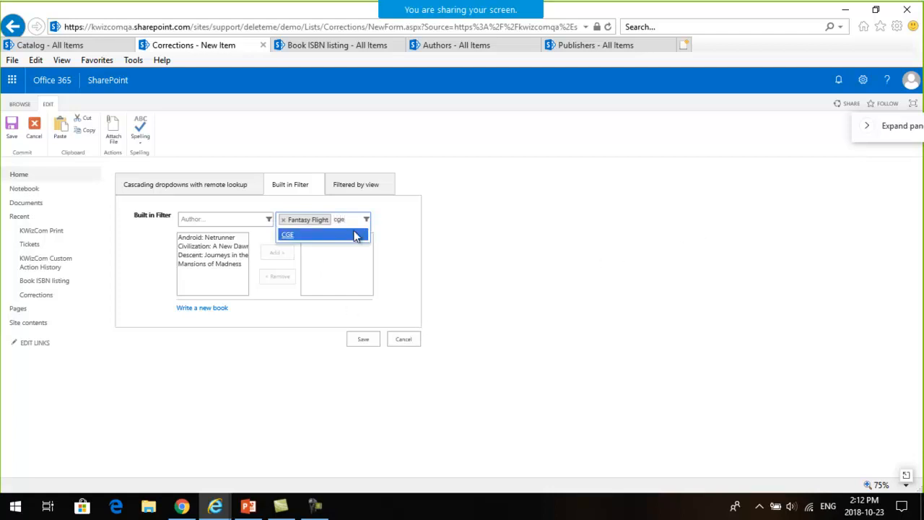
{"action": "left_click", "coordinate": [285, 234]}
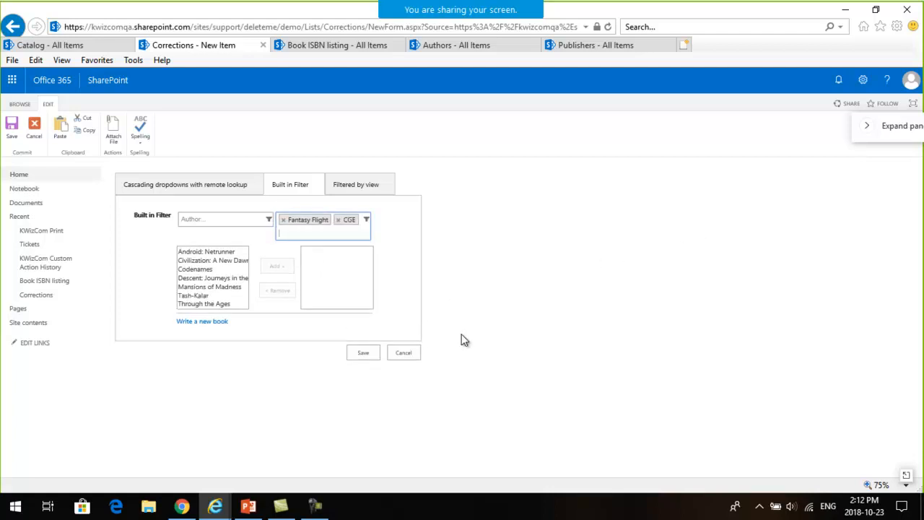
{"action": "type", "text": "eagle"}
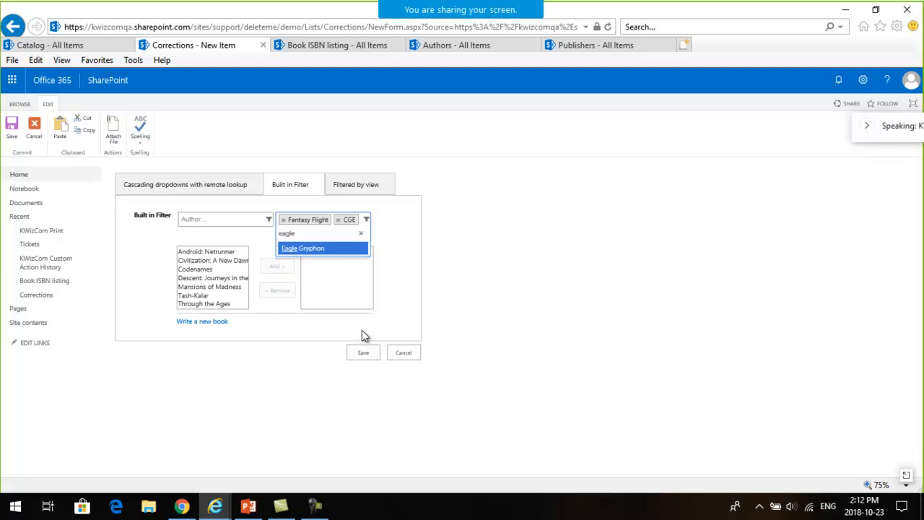
{"action": "left_click", "coordinate": [314, 249]}
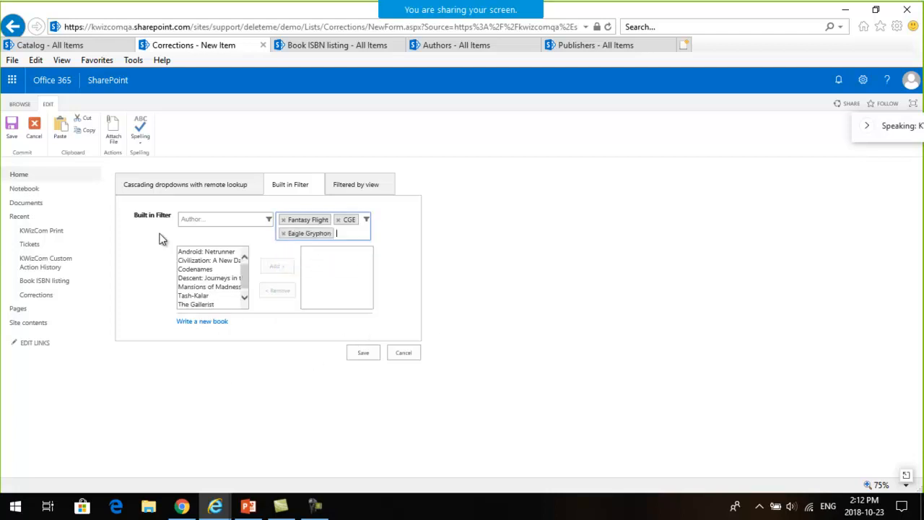
Step: Narrow the available books further by adding the authors of Codenames, The Gallerist and Civilization: A New Dawn to the author filter
{"action": "left_click", "coordinate": [194, 218]}
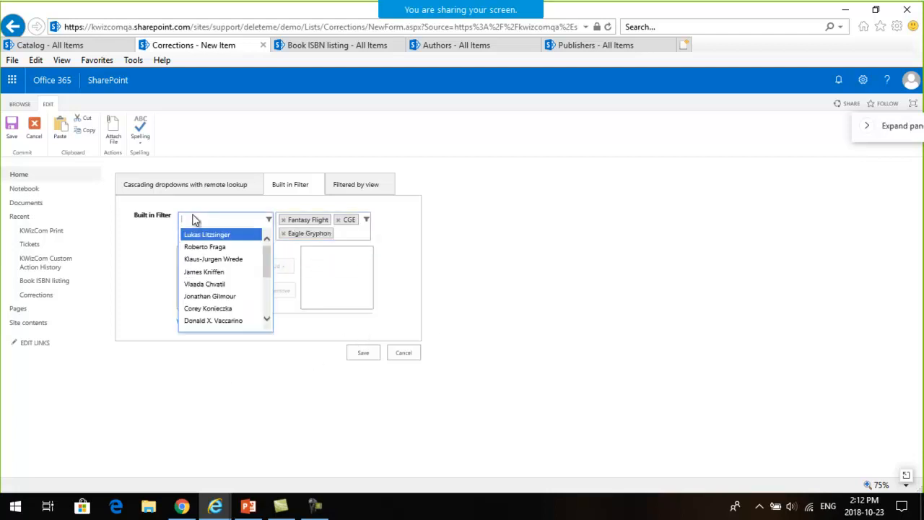
{"action": "type", "text": "vla"}
{"action": "type", "text": "c"}
{"action": "key", "text": "BackSpace"}
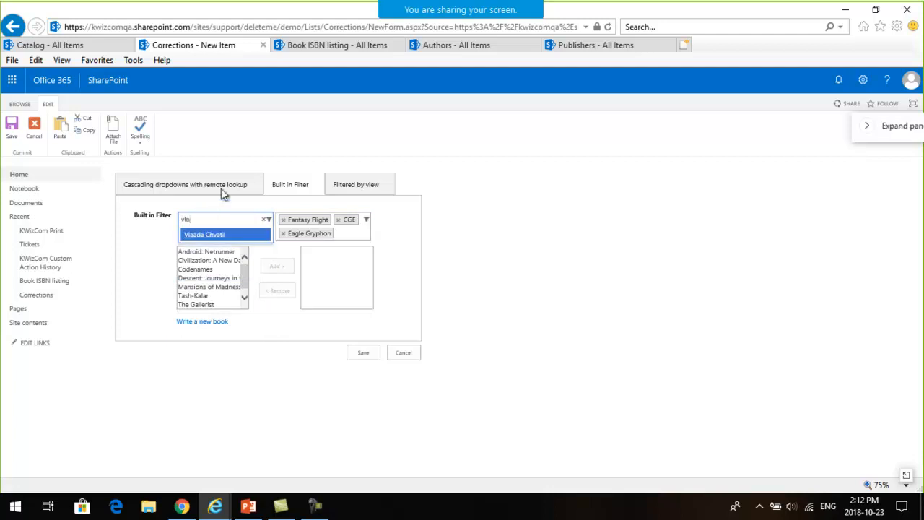
{"action": "left_click", "coordinate": [216, 236]}
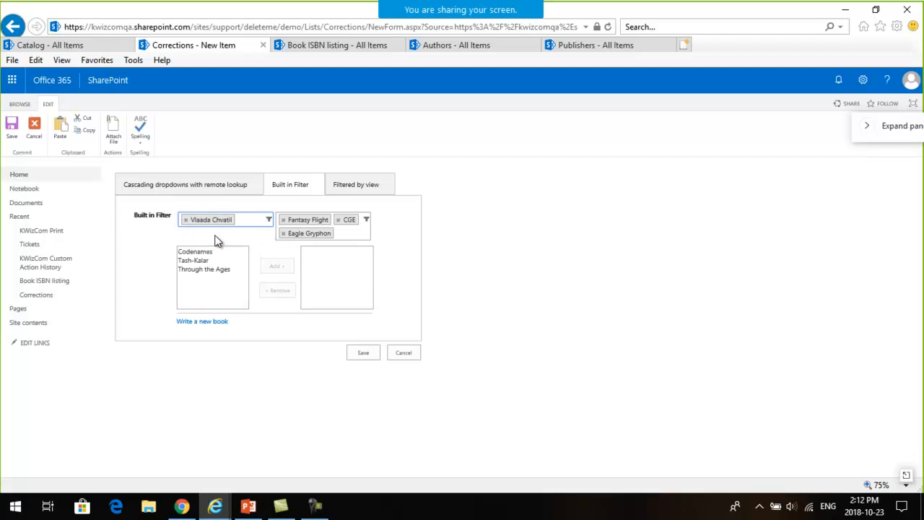
{"action": "type", "text": "vita"}
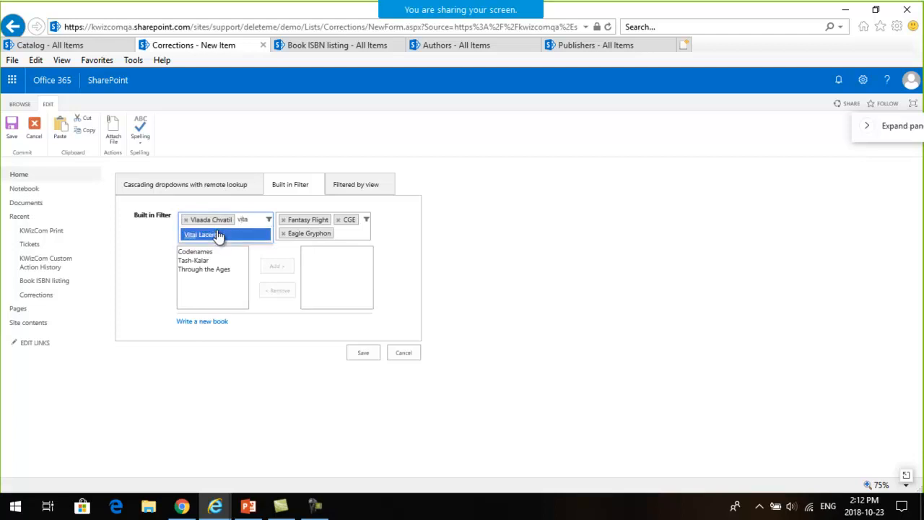
{"action": "left_click", "coordinate": [218, 236]}
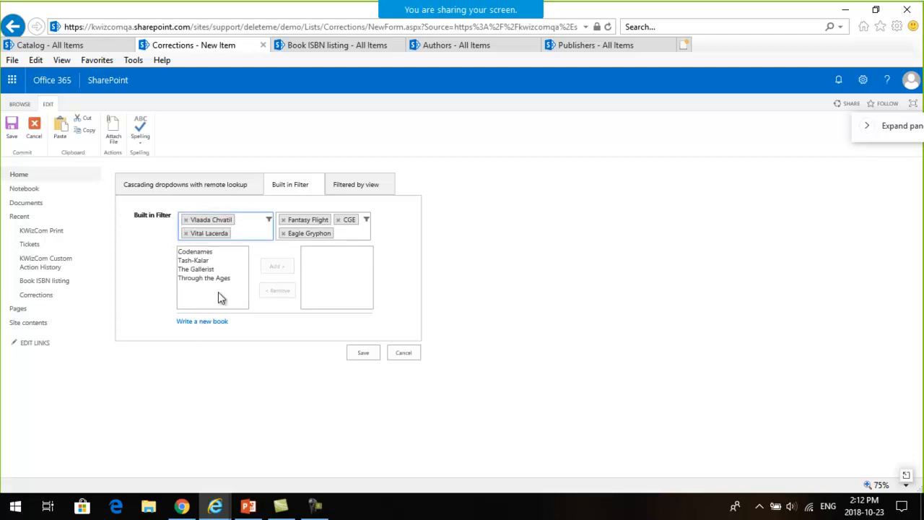
{"action": "type", "text": "jam"}
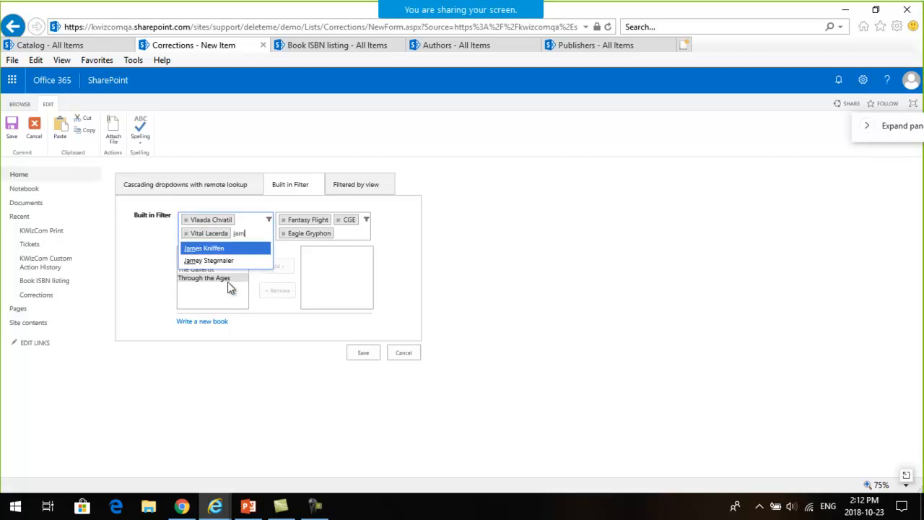
{"action": "left_click", "coordinate": [229, 249]}
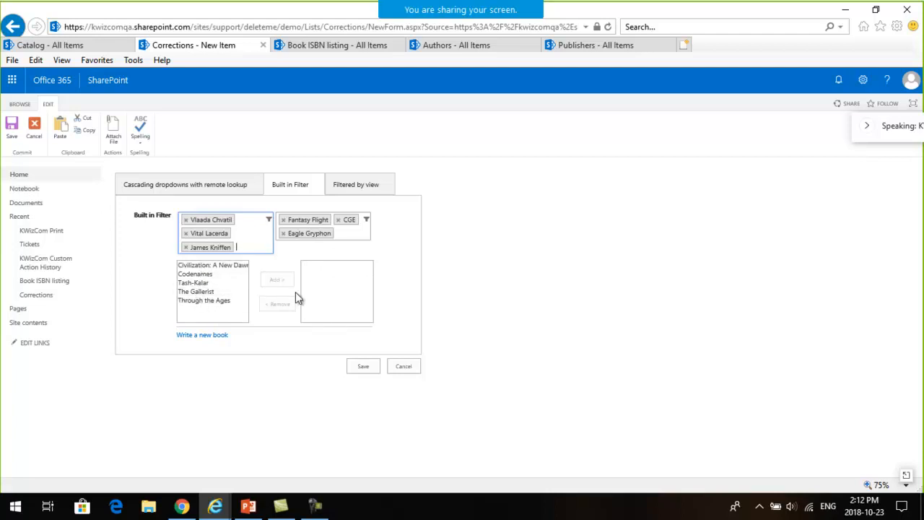
Step: Try adding Civilization: A New Dawn to the selected books, remove it again, and cancel the new Corrections item
{"action": "left_click", "coordinate": [224, 265]}
{"action": "left_click", "coordinate": [274, 279]}
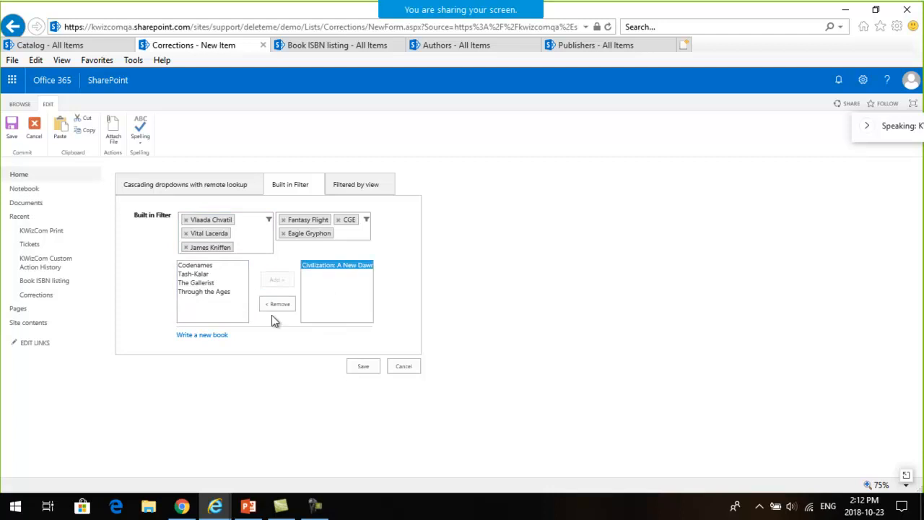
{"action": "left_click", "coordinate": [278, 304]}
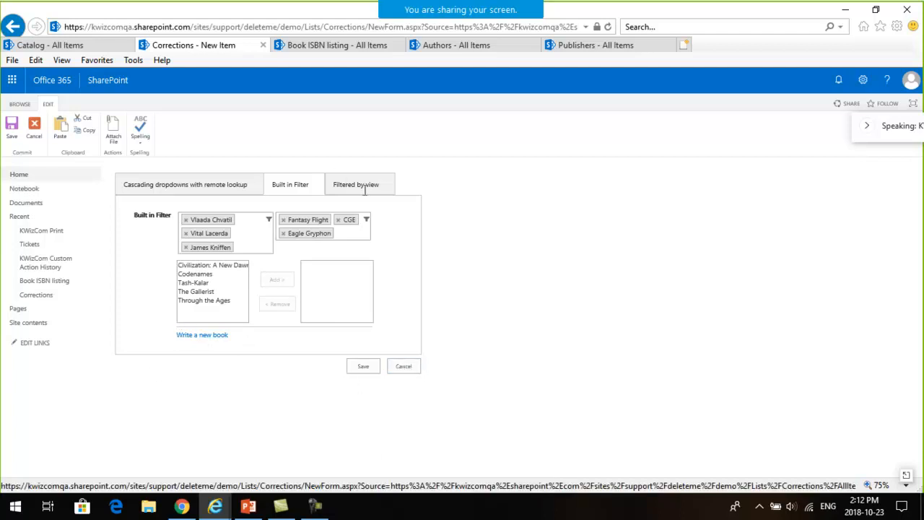
{"action": "left_click", "coordinate": [403, 366]}
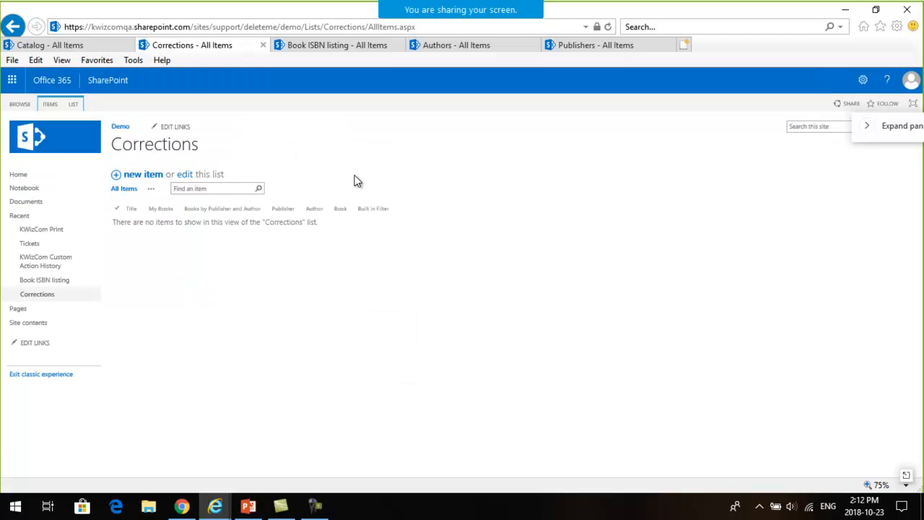
Step: Open the Cascading LookApp column settings for the Book ISBN listing list
{"action": "left_click", "coordinate": [317, 48]}
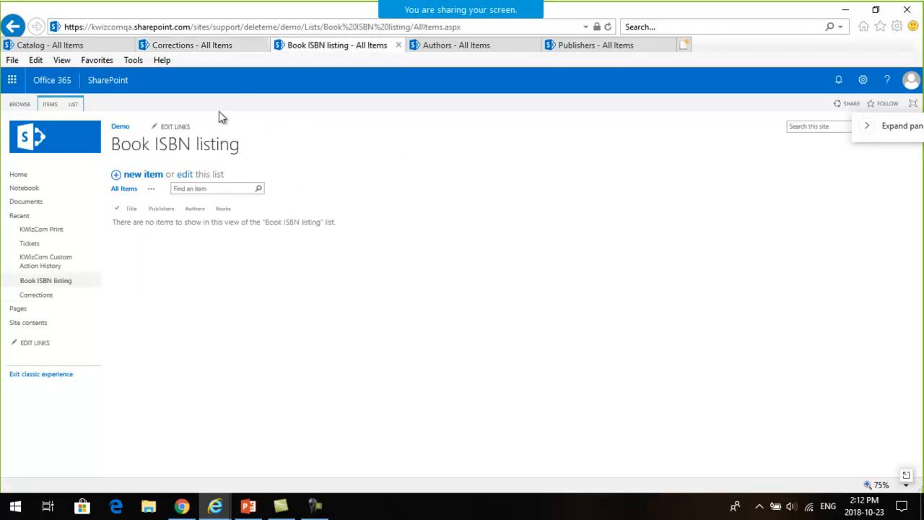
{"action": "left_click", "coordinate": [73, 104]}
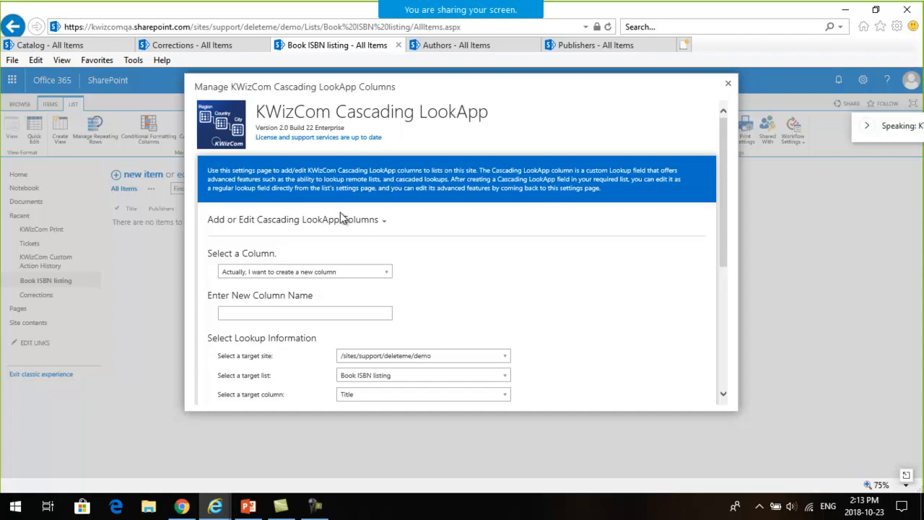
Step: Review the Built in Filter section on a new Corrections item and return to the Book ISBN listing's column settings
{"action": "left_click", "coordinate": [185, 47]}
{"action": "left_click", "coordinate": [130, 179]}
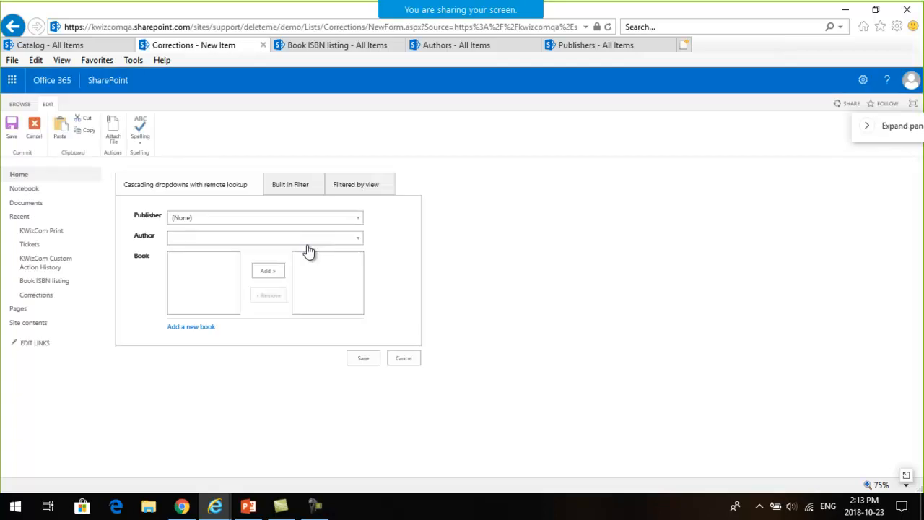
{"action": "left_click", "coordinate": [309, 183]}
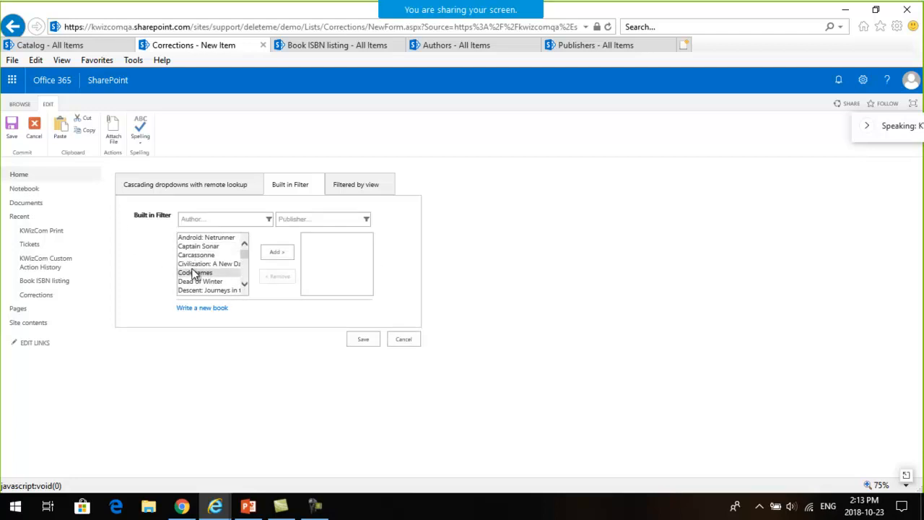
{"action": "mouse_move", "coordinate": [404, 28]}
{"action": "left_click", "coordinate": [337, 45]}
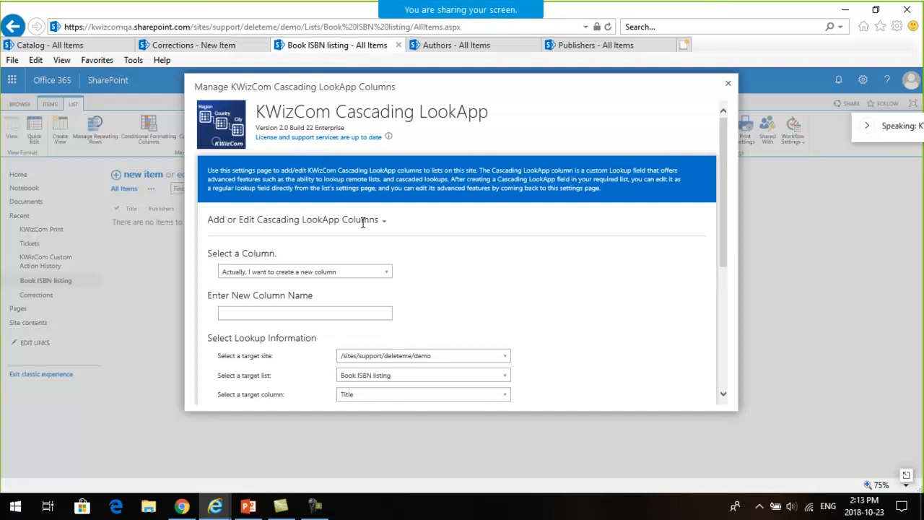
Step: Name the new lookup column "Books Filteterd by author and publisher" and set its target list to Catalog
{"action": "left_click", "coordinate": [290, 312]}
{"action": "type", "text": "Books Filteterd by author and publisher"}
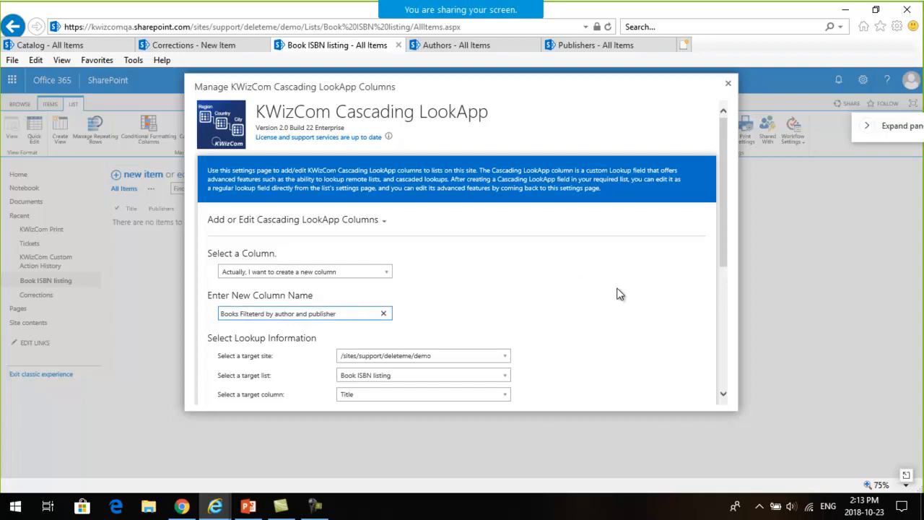
{"action": "scroll", "coordinate": [633, 265], "scroll_direction": "down", "scroll_amount": 3}
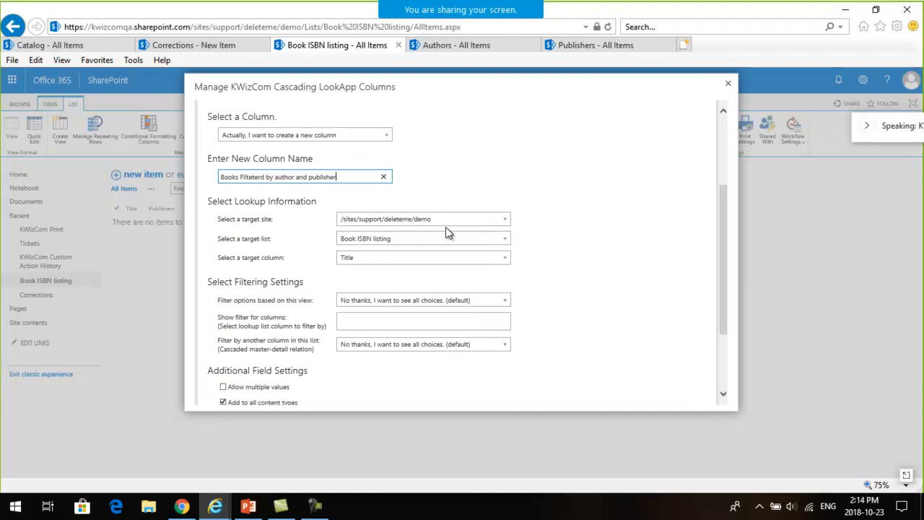
{"action": "left_click", "coordinate": [429, 239]}
{"action": "left_click", "coordinate": [369, 278]}
Step: Check the Title, Publisher and Author columns in the Catalog list and return to the new column's settings
{"action": "left_click", "coordinate": [92, 46]}
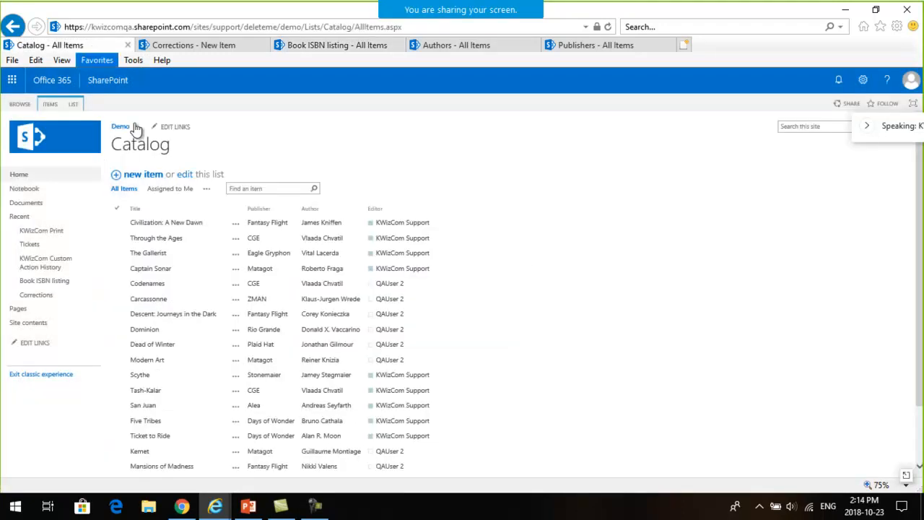
{"action": "left_click", "coordinate": [342, 255]}
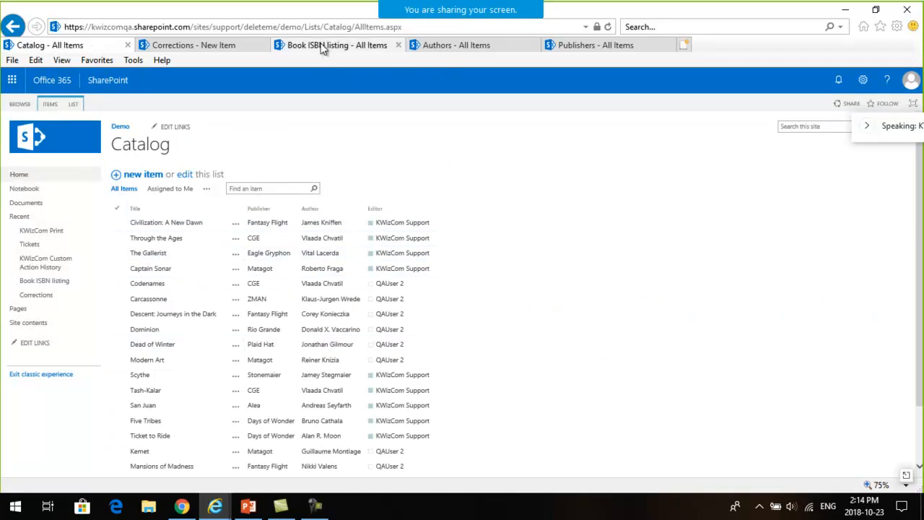
{"action": "left_click", "coordinate": [375, 45]}
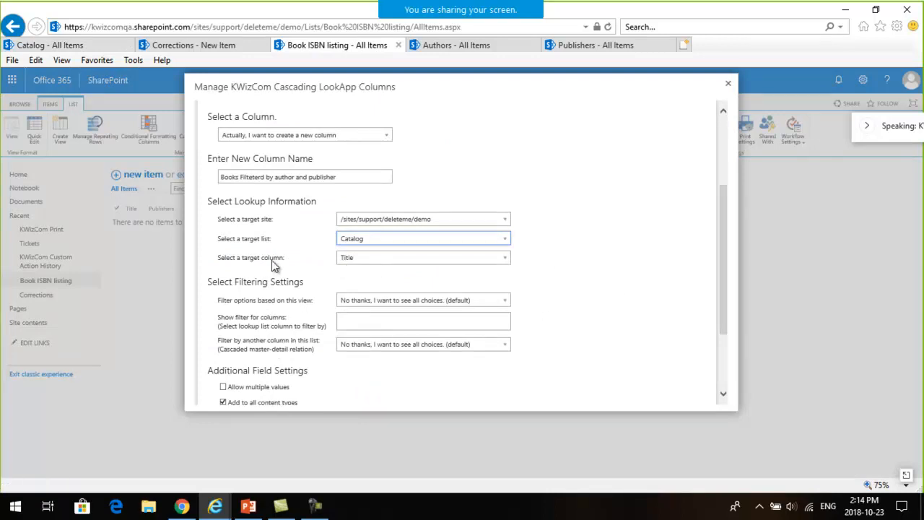
Step: Set the new lookup column to show filters for the Catalog's Publisher and Author columns
{"action": "scroll", "coordinate": [630, 319], "scroll_direction": "down", "scroll_amount": 1}
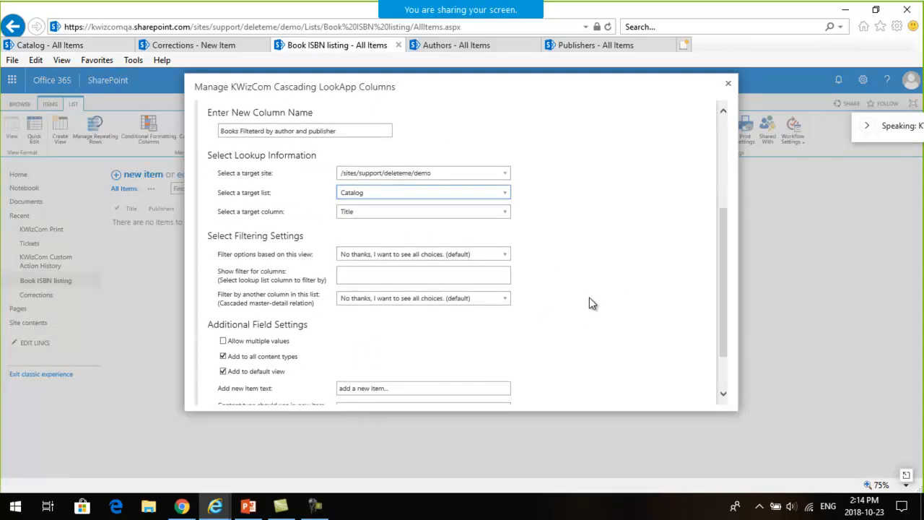
{"action": "left_click", "coordinate": [351, 274]}
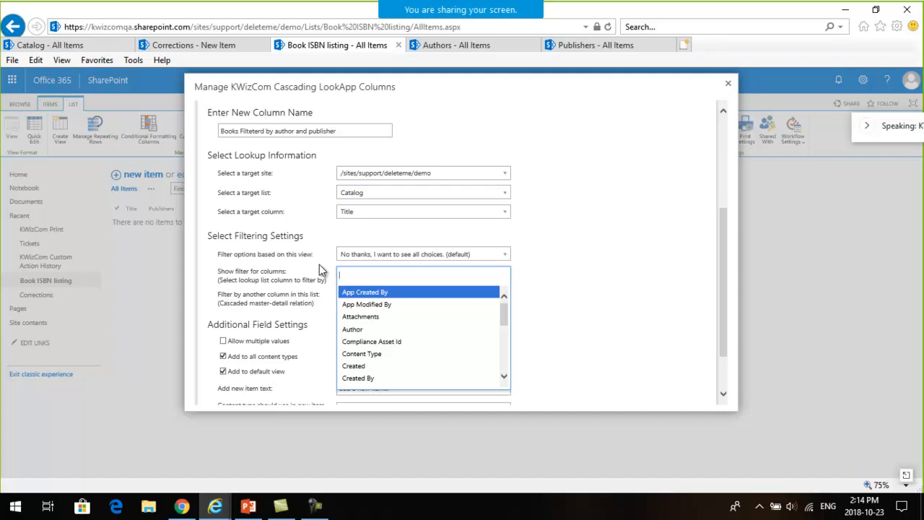
{"action": "scroll", "coordinate": [366, 347], "scroll_direction": "down", "scroll_amount": 6}
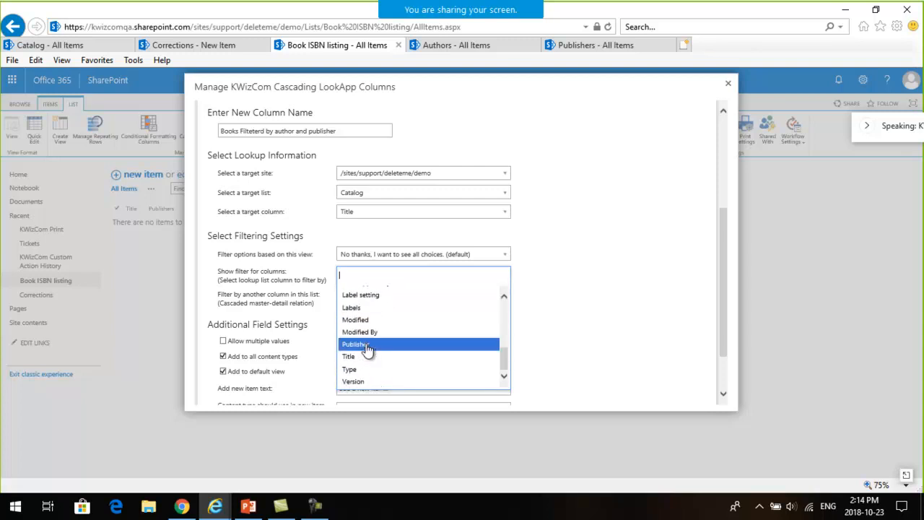
{"action": "left_click", "coordinate": [367, 346]}
{"action": "type", "text": "au"}
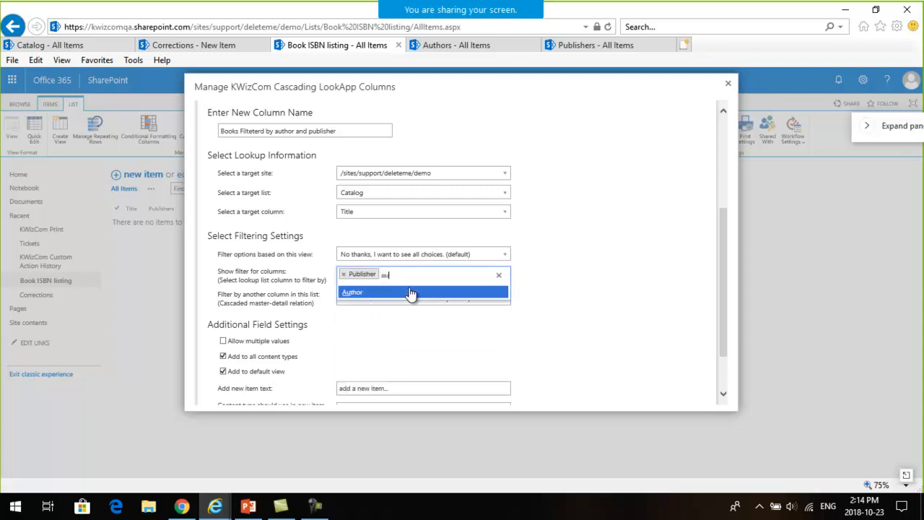
{"action": "left_click", "coordinate": [409, 293]}
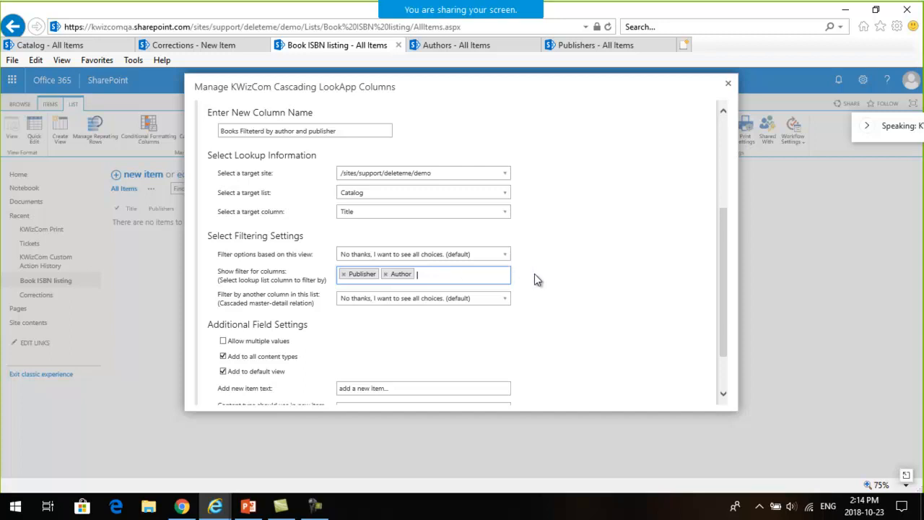
Step: Allow multiple values for the new Catalog lookup column
{"action": "scroll", "coordinate": [537, 280], "scroll_direction": "down", "scroll_amount": 1}
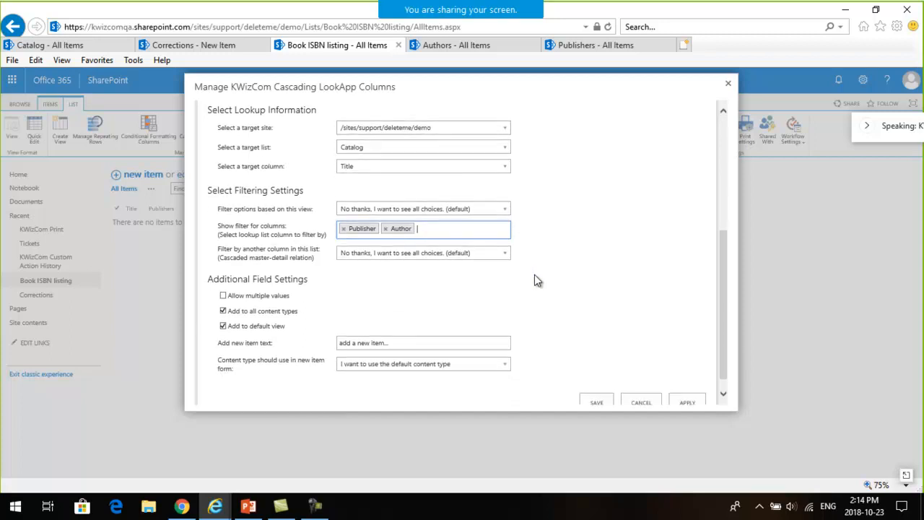
{"action": "left_click", "coordinate": [227, 297]}
{"action": "left_click", "coordinate": [223, 296]}
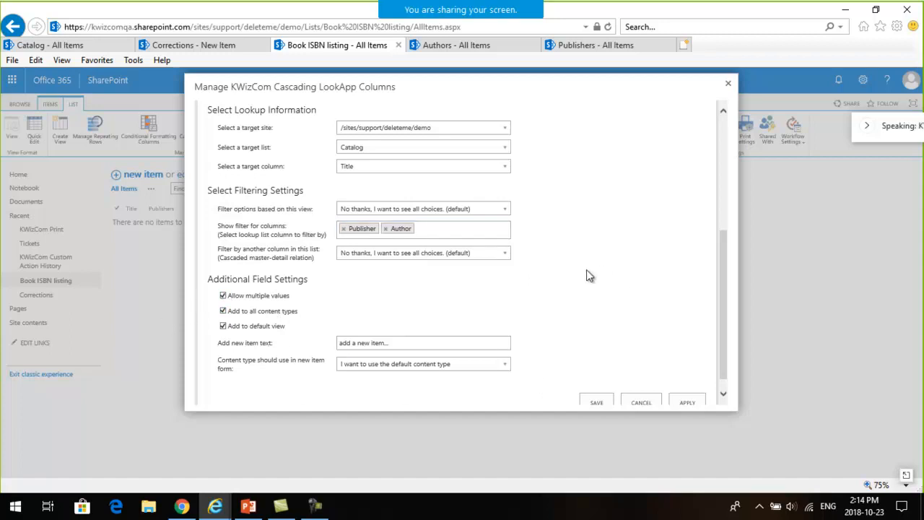
{"action": "scroll", "coordinate": [542, 270], "scroll_direction": "down", "scroll_amount": 1}
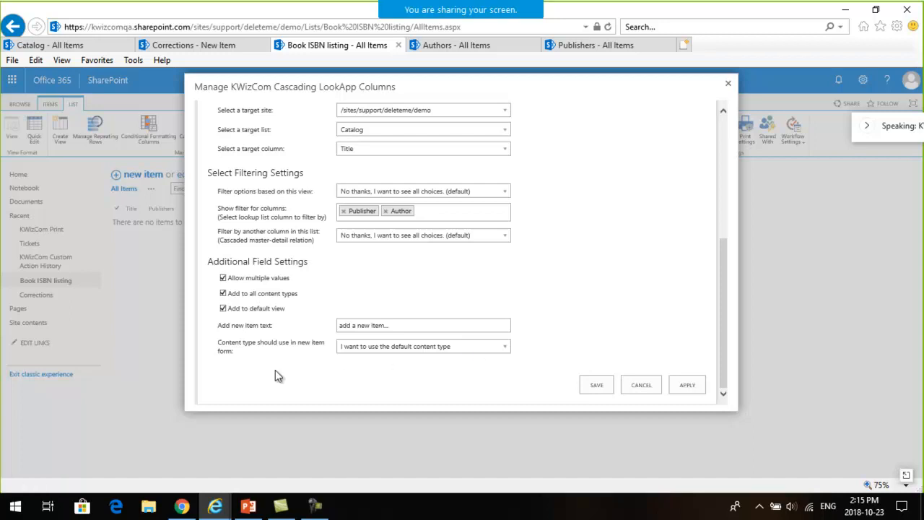
Step: Set the lookup column's add new item text to "write a new a book" and save the column
{"action": "triple_click", "coordinate": [450, 329]}
{"action": "type", "text": "write a new"}
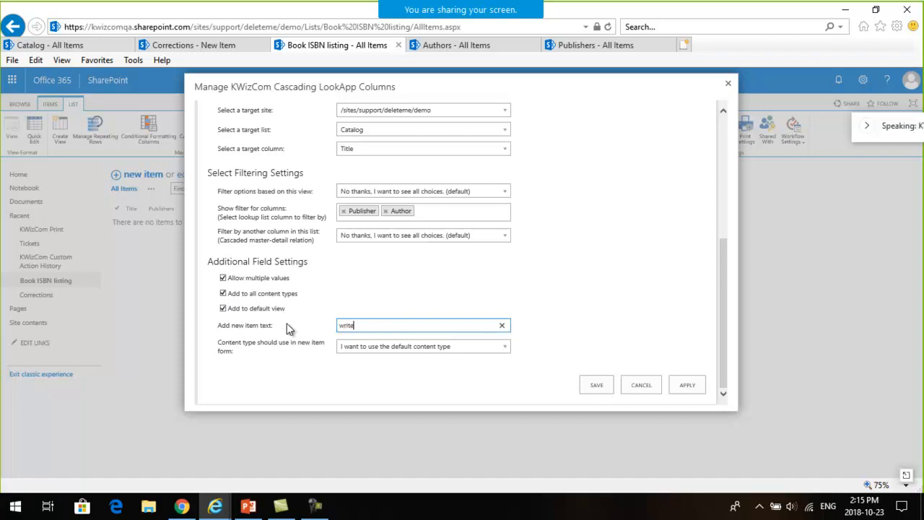
{"action": "type", "text": " a bok"}
{"action": "key", "text": "BackSpace"}
{"action": "type", "text": "ok"}
{"action": "left_click", "coordinate": [593, 384]}
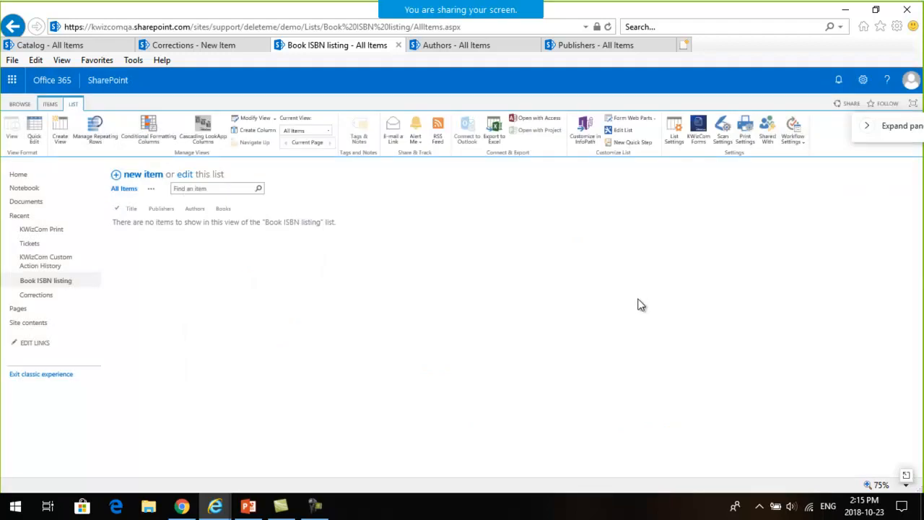
Step: Start a new Book ISBN listing item and filter its book choices by the author of Codenames and the publisher Fantasy Flight
{"action": "left_click", "coordinate": [148, 175]}
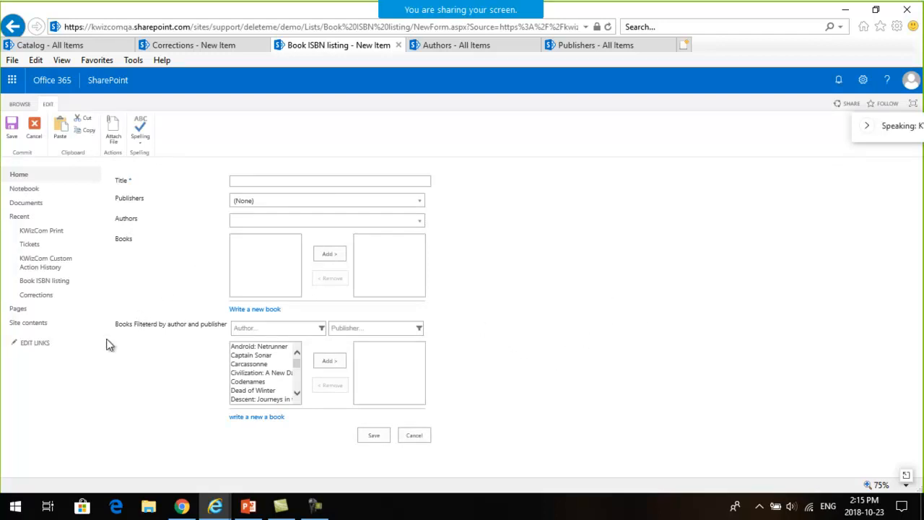
{"action": "left_click_drag", "start_coordinate": [116, 324], "coordinate": [135, 322]}
{"action": "left_click", "coordinate": [256, 328]}
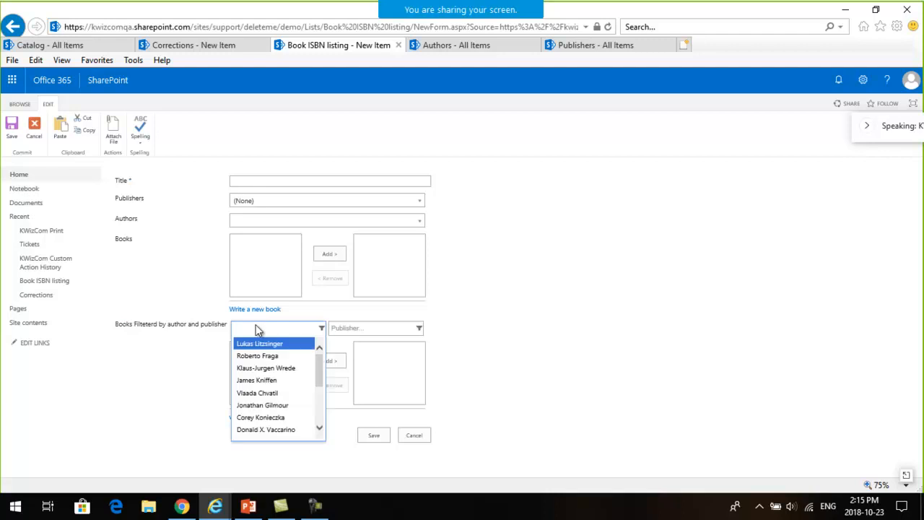
{"action": "left_click", "coordinate": [268, 394]}
{"action": "left_click", "coordinate": [355, 330]}
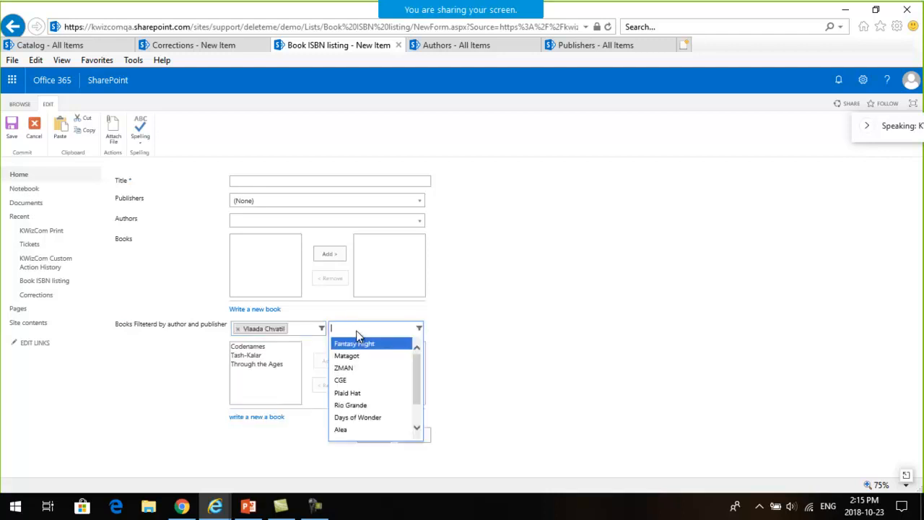
{"action": "left_click", "coordinate": [359, 344]}
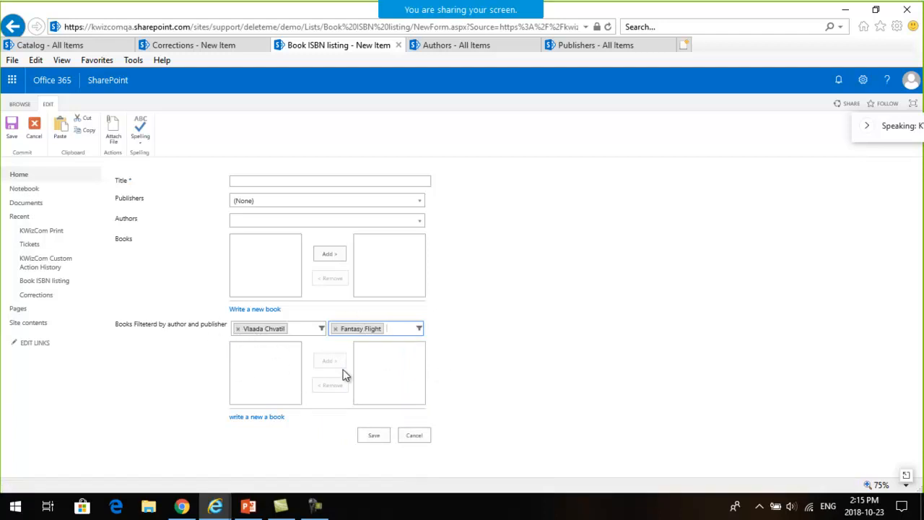
Step: Try the author of The Gallerist as the author filter, clear it, and cancel the new Book ISBN listing item
{"action": "left_click", "coordinate": [237, 329]}
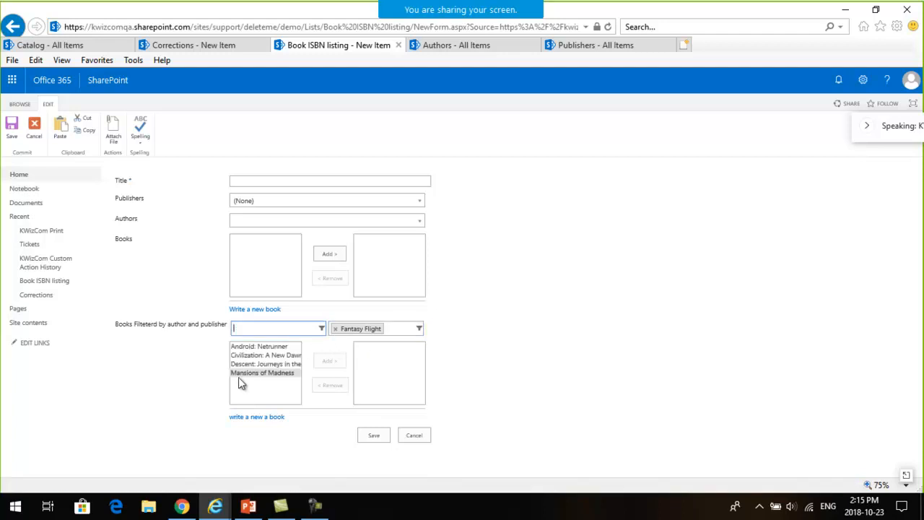
{"action": "type", "text": "ci"}
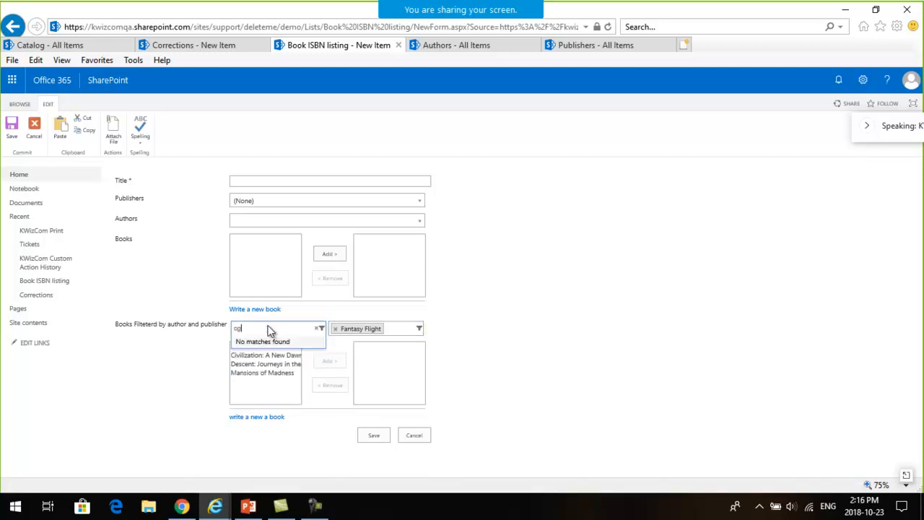
{"action": "key", "text": "BackSpace"}
{"action": "key", "text": "BackSpace"}
{"action": "type", "text": "v"}
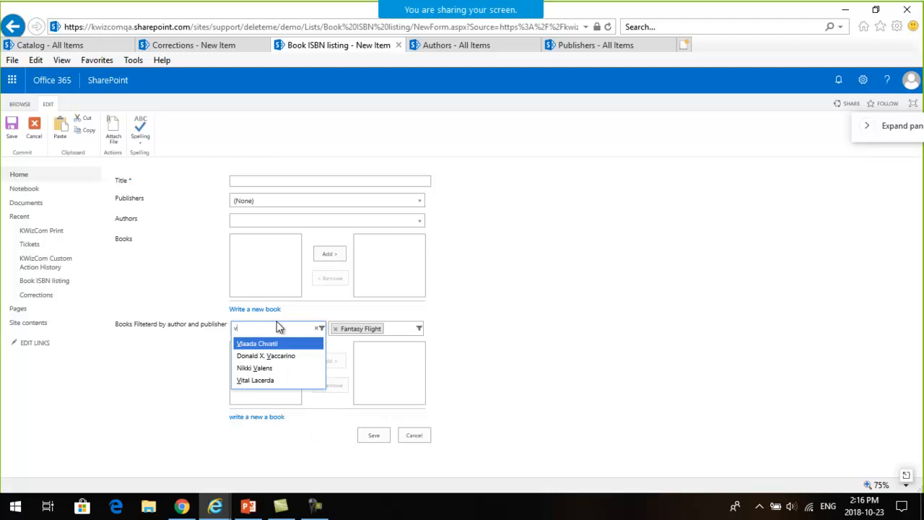
{"action": "key", "text": "Return"}
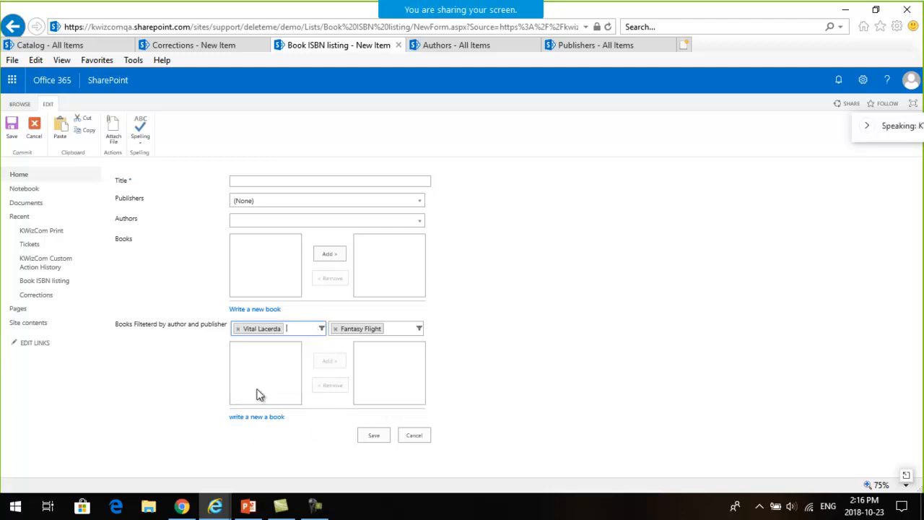
{"action": "key", "text": "BackSpace"}
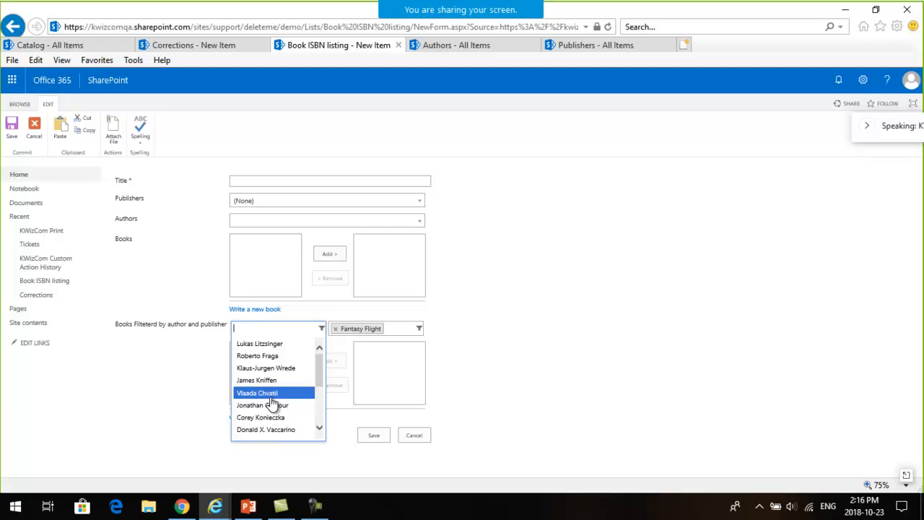
{"action": "left_click", "coordinate": [525, 394]}
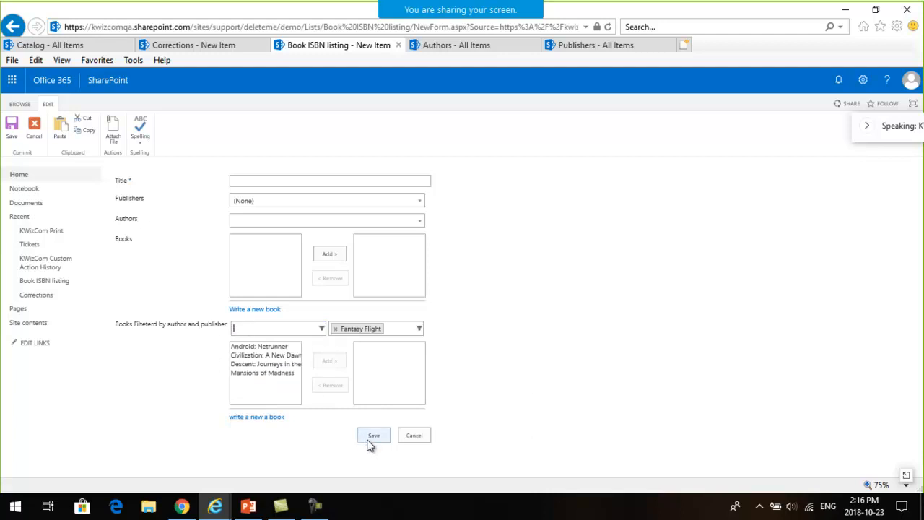
{"action": "left_click", "coordinate": [424, 436]}
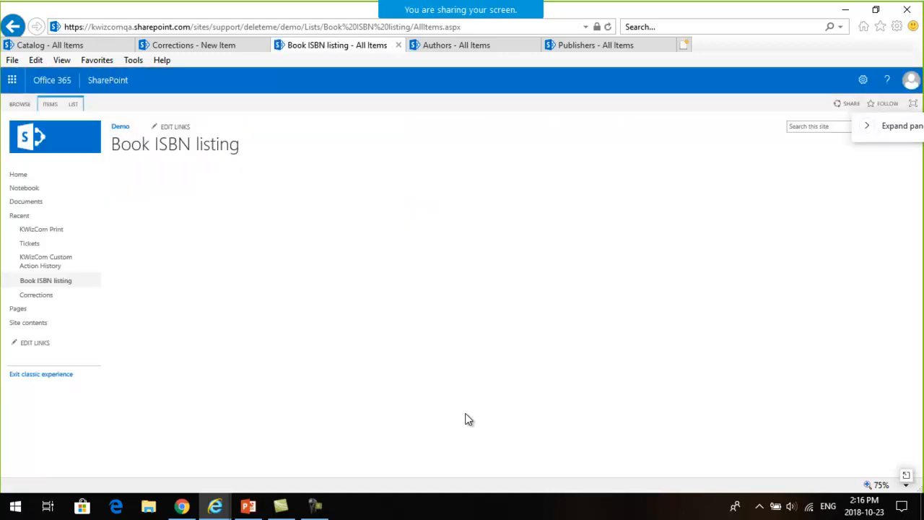
Step: Open the Filtered by view section of the new Corrections item and browse the My Books choices
{"action": "left_click", "coordinate": [186, 45]}
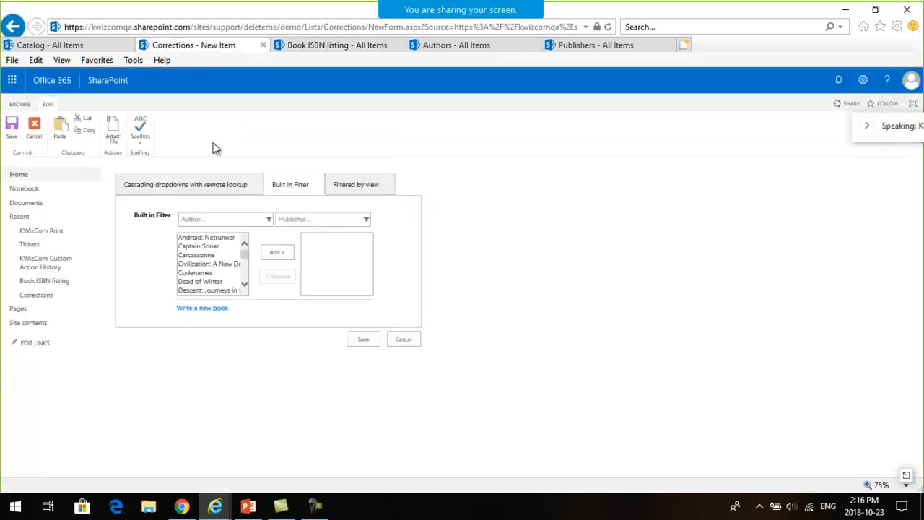
{"action": "left_click", "coordinate": [348, 185]}
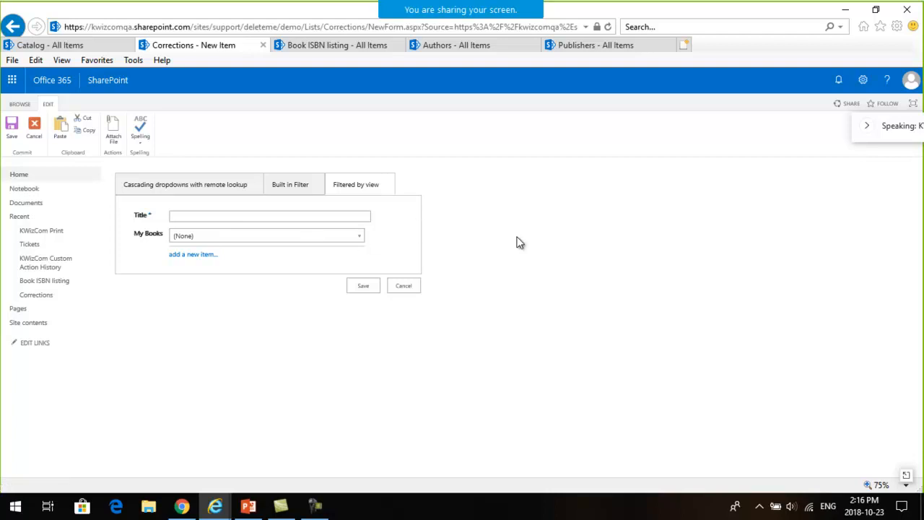
{"action": "left_click", "coordinate": [293, 236]}
{"action": "scroll", "coordinate": [289, 281], "scroll_direction": "down", "scroll_amount": 1}
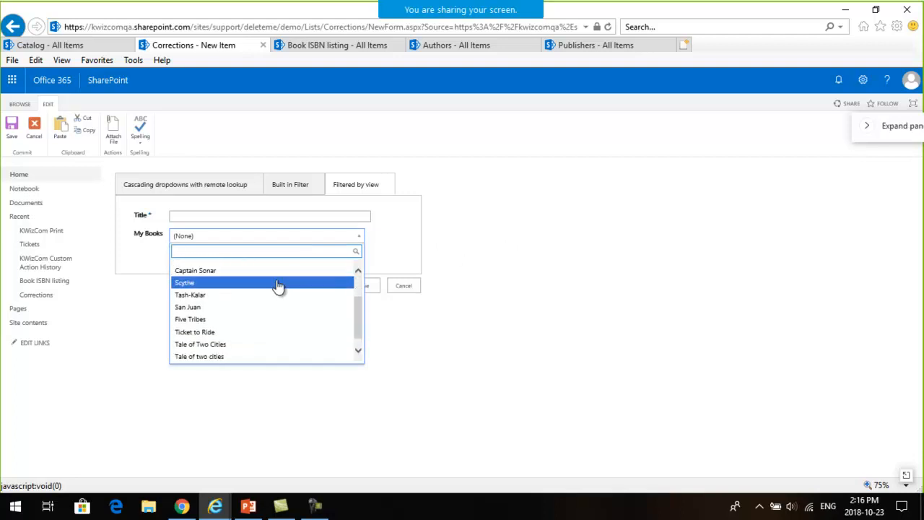
{"action": "scroll", "coordinate": [279, 283], "scroll_direction": "up", "scroll_amount": 1}
{"action": "scroll", "coordinate": [224, 297], "scroll_direction": "down", "scroll_amount": 1}
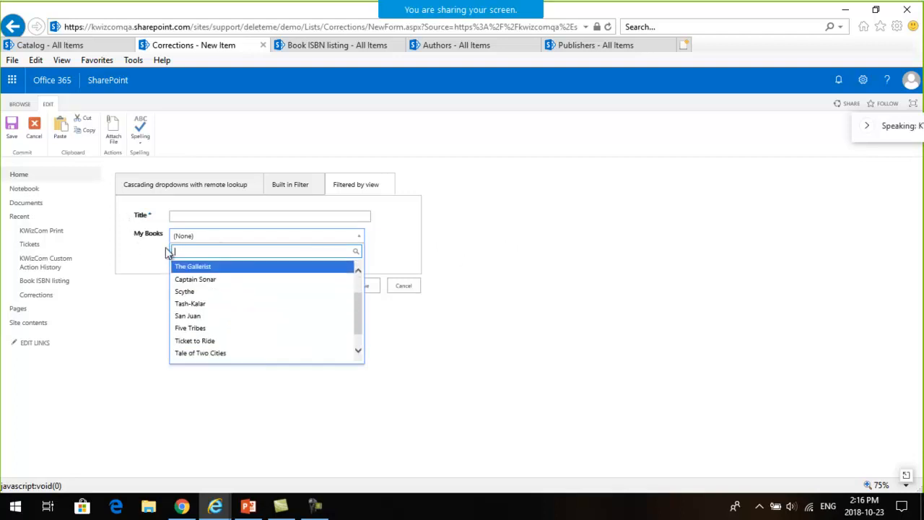
{"action": "scroll", "coordinate": [248, 324], "scroll_direction": "down", "scroll_amount": 1}
{"action": "scroll", "coordinate": [245, 318], "scroll_direction": "up", "scroll_amount": 2}
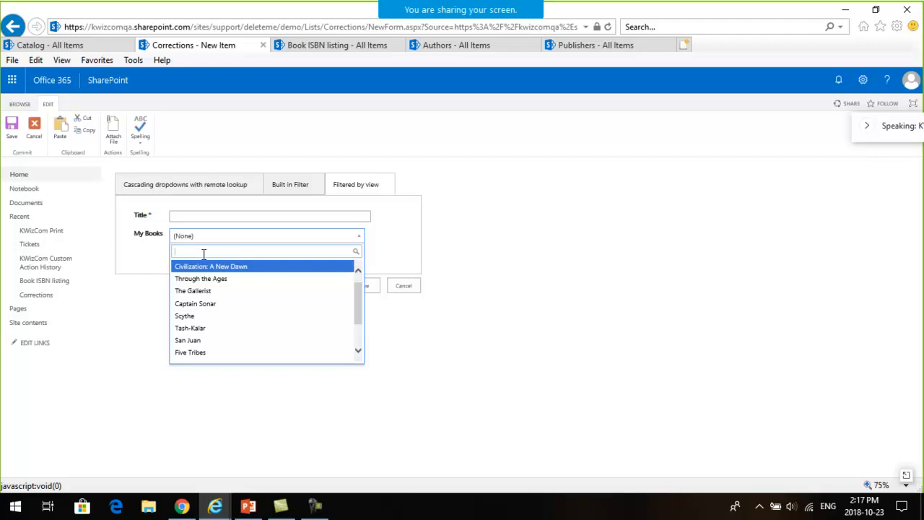
{"action": "scroll", "coordinate": [192, 303], "scroll_direction": "down", "scroll_amount": 2}
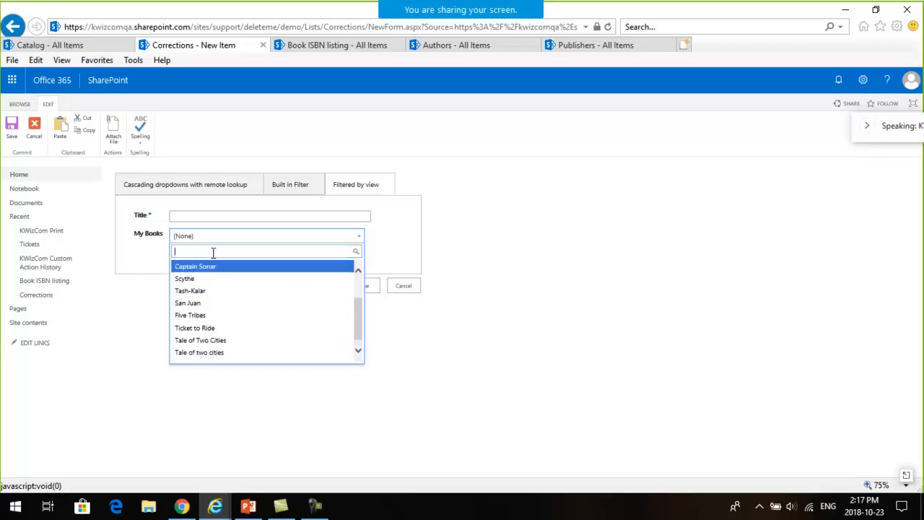
Step: Search the My Books choices for "sc", clear the search, and cancel the new Corrections item
{"action": "type", "text": "sc"}
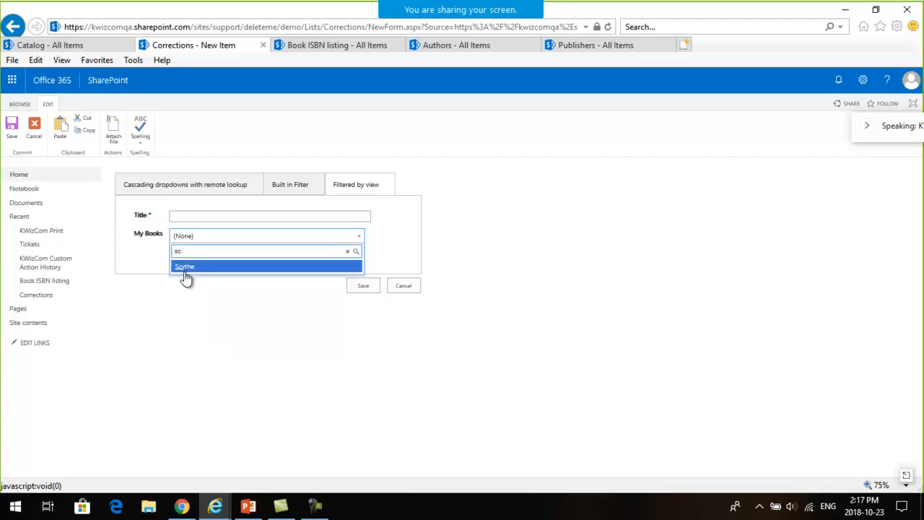
{"action": "key", "text": "BackSpace"}
{"action": "key", "text": "BackSpace"}
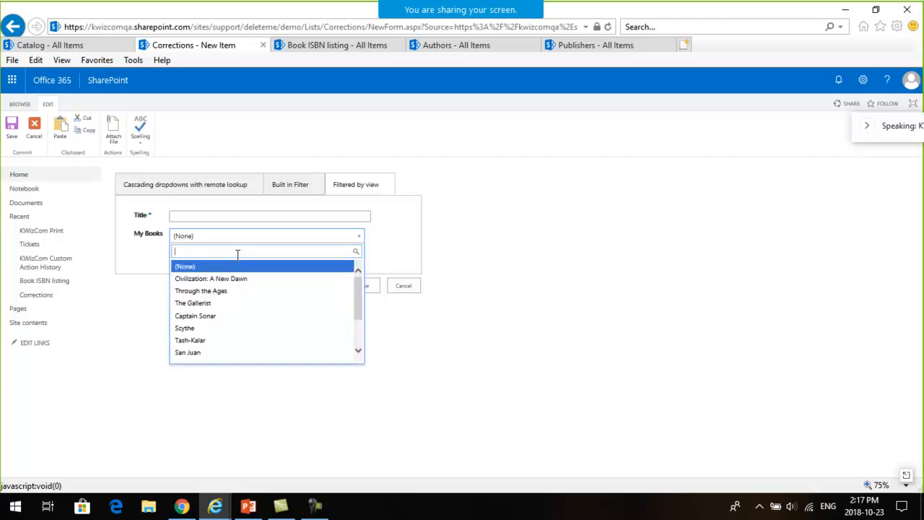
{"action": "scroll", "coordinate": [202, 287], "scroll_direction": "down", "scroll_amount": 1}
{"action": "left_click", "coordinate": [469, 348]}
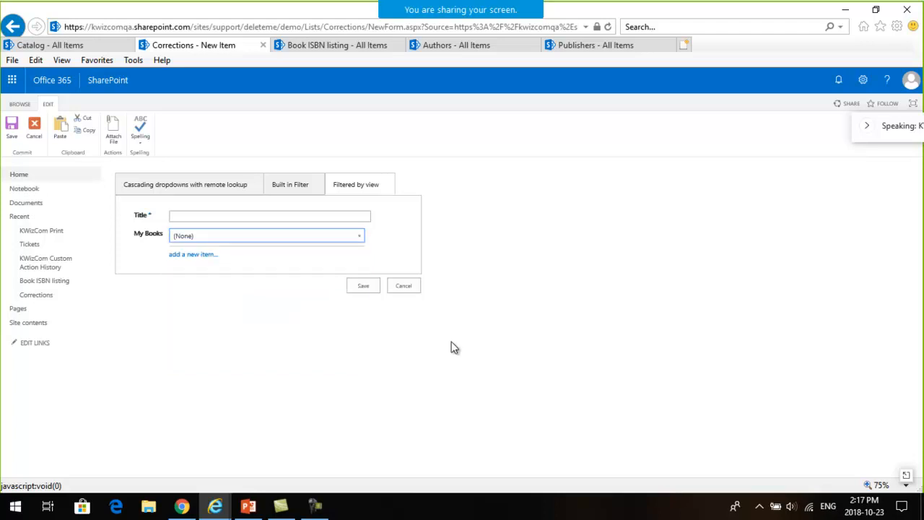
{"action": "left_click", "coordinate": [394, 287]}
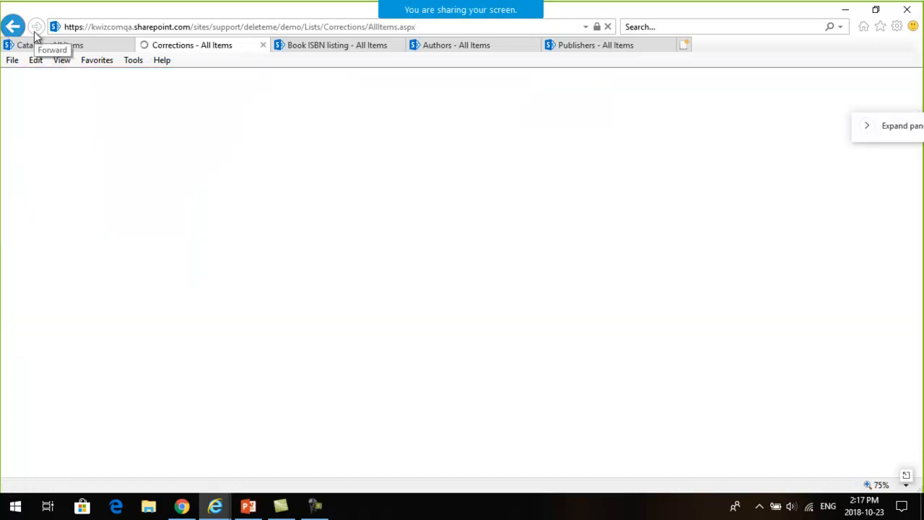
Step: Show the Catalog list in its Assigned to Me view
{"action": "left_click", "coordinate": [43, 45]}
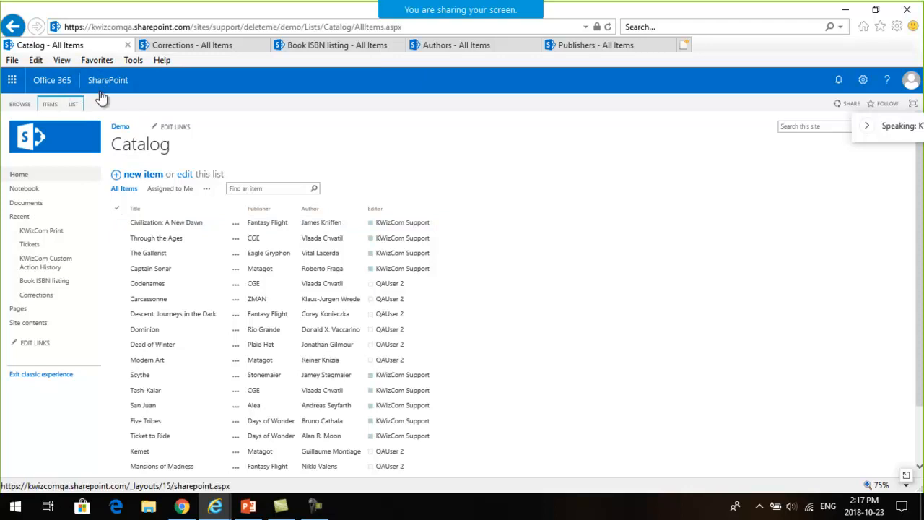
{"action": "left_click", "coordinate": [76, 105]}
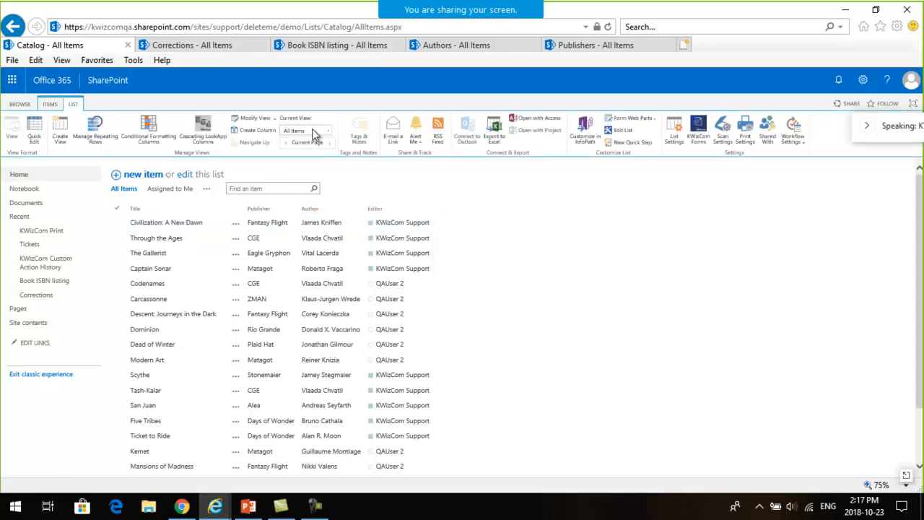
{"action": "left_click", "coordinate": [314, 134]}
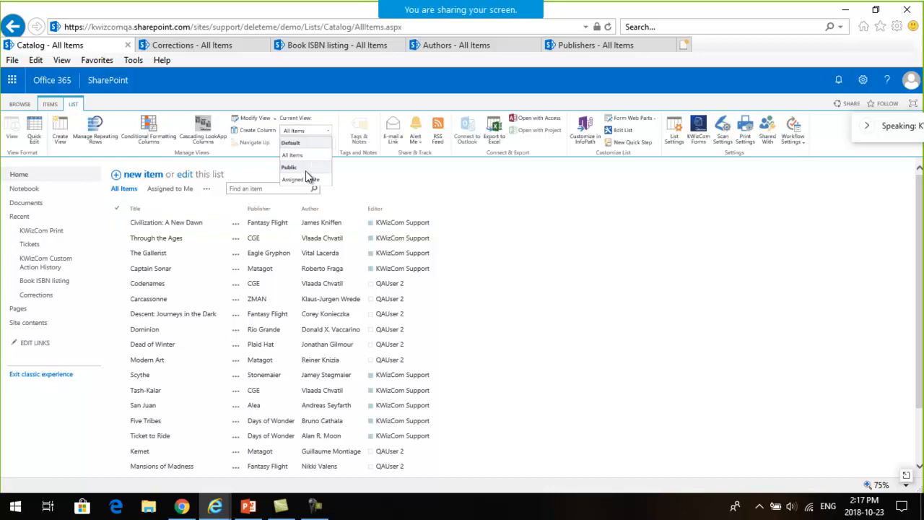
{"action": "left_click", "coordinate": [300, 179]}
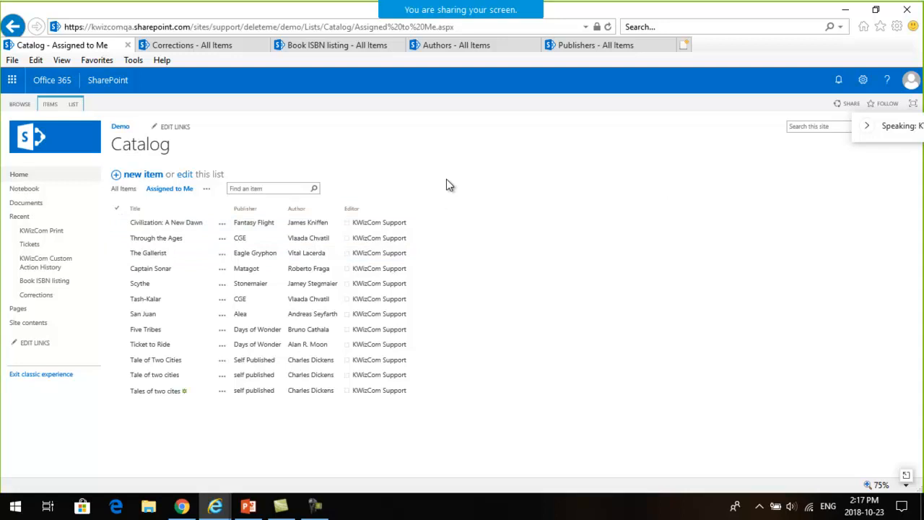
Step: Switch to Chrome, check the views available for the Corrections list, and return to the Catalog in Internet Explorer
{"action": "left_click", "coordinate": [181, 505]}
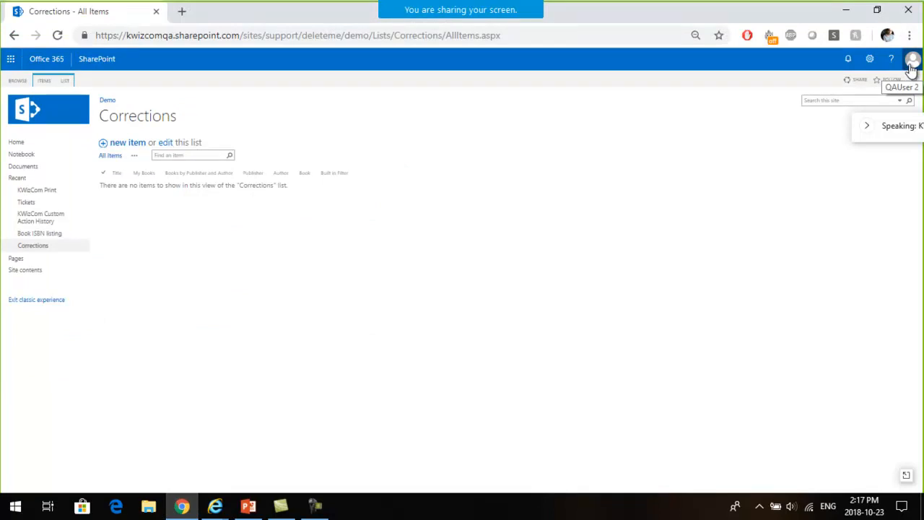
{"action": "left_click", "coordinate": [65, 80]}
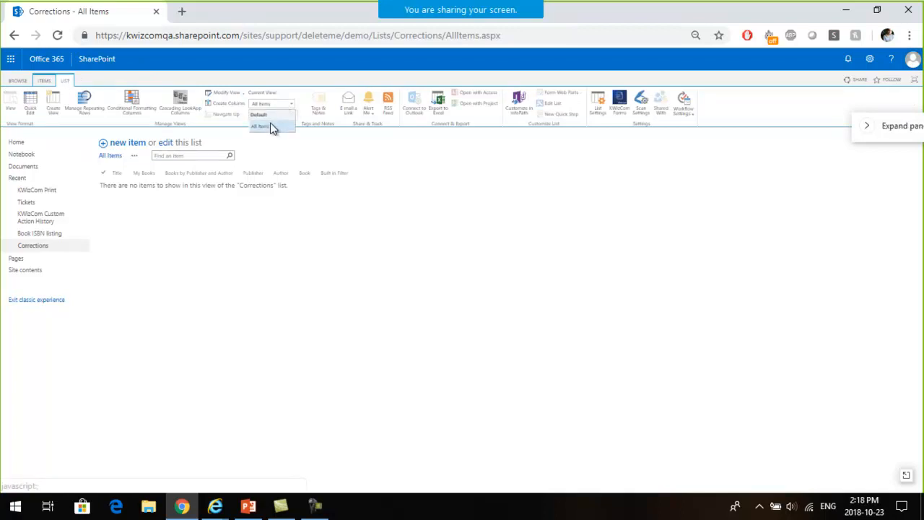
{"action": "left_click", "coordinate": [287, 106]}
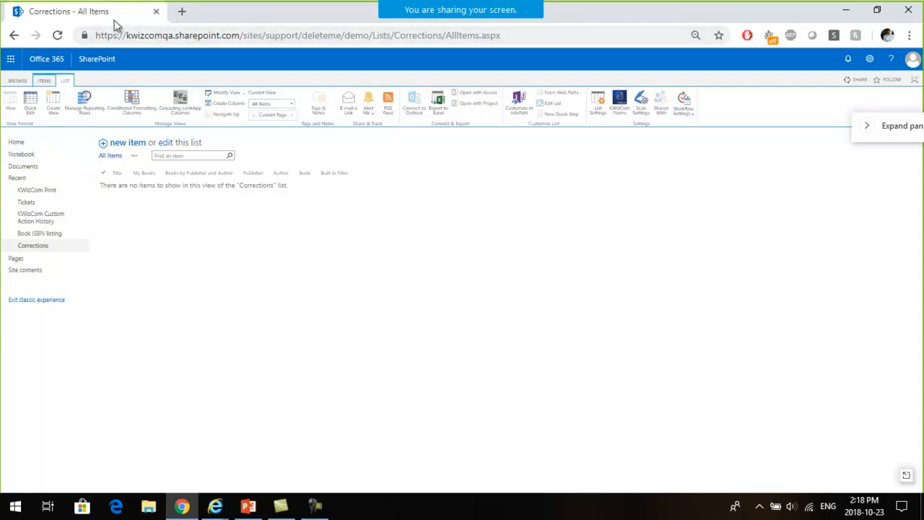
{"action": "left_click", "coordinate": [284, 103]}
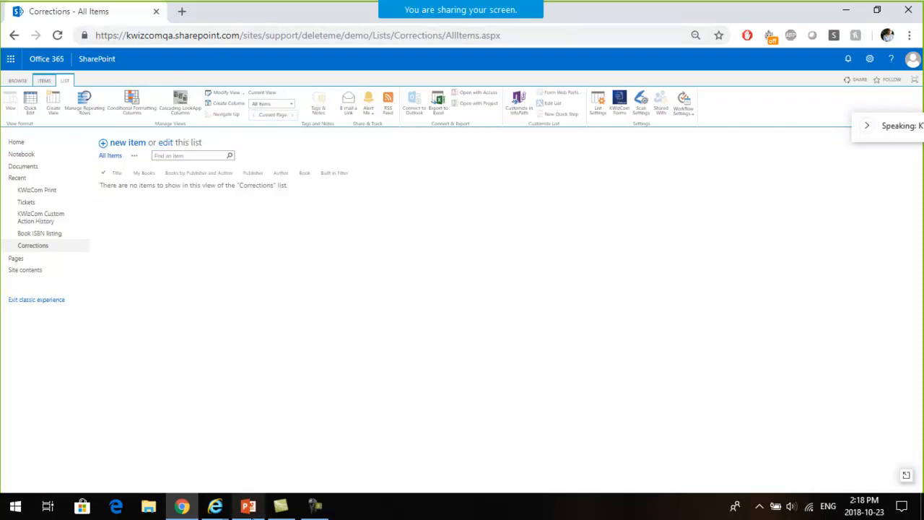
{"action": "left_click", "coordinate": [215, 505]}
{"action": "left_click", "coordinate": [87, 446]}
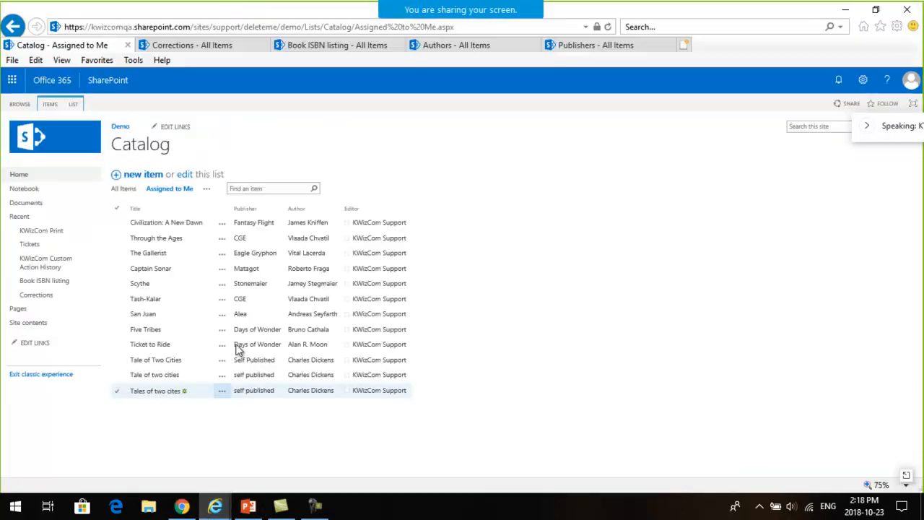
Step: Copy the address of the Catalog's Assigned to Me view, open it in Chrome, and switch the page to the classic experience
{"action": "left_click", "coordinate": [199, 27]}
{"action": "key", "text": "ctrl+c"}
{"action": "right_click", "coordinate": [195, 27]}
{"action": "left_click", "coordinate": [224, 71]}
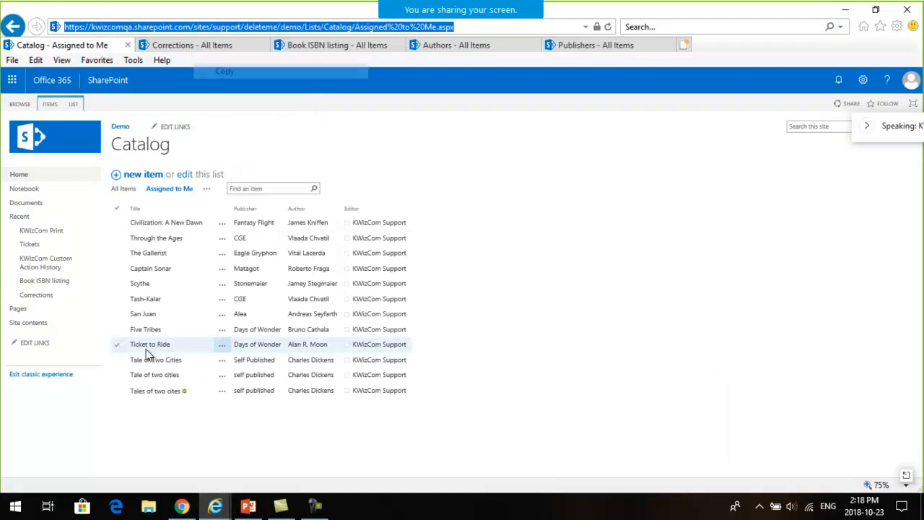
{"action": "left_click", "coordinate": [182, 505]}
{"action": "left_click", "coordinate": [252, 31]}
{"action": "key", "text": "ctrl+v"}
{"action": "key", "text": "Return"}
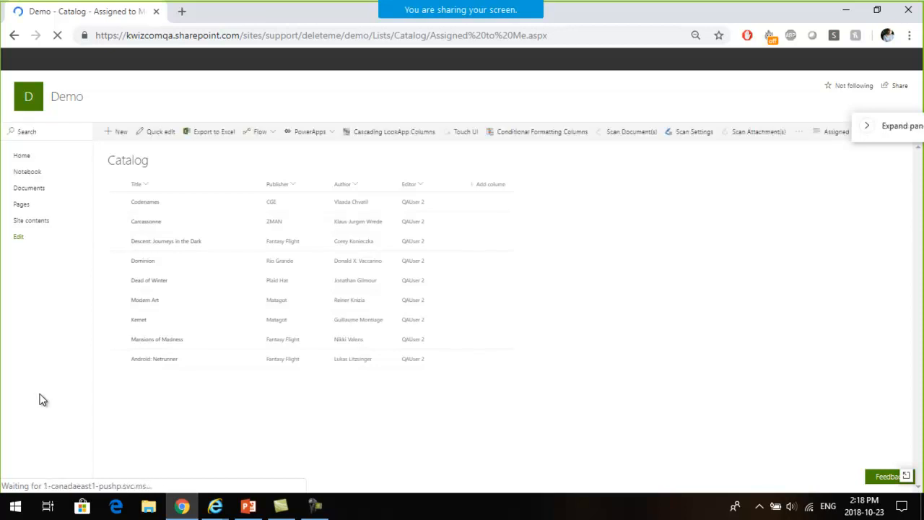
{"action": "left_click", "coordinate": [41, 482]}
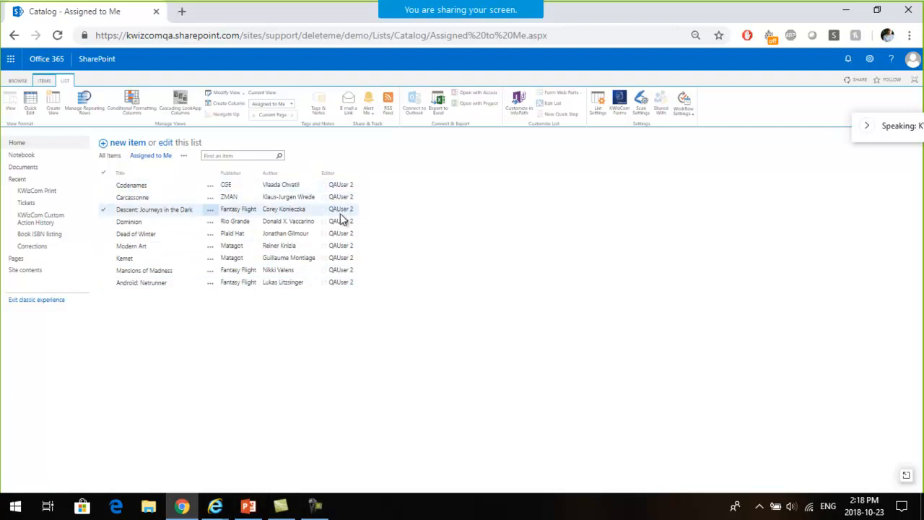
Step: Switch to Internet Explorer and open the Cascading LookApp Columns settings for the Book ISBN listing
{"action": "mouse_move", "coordinate": [215, 505]}
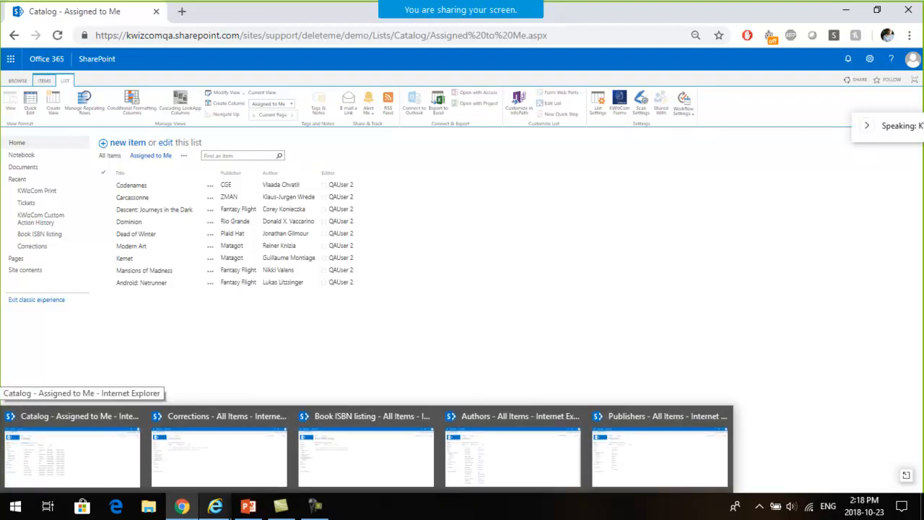
{"action": "left_click", "coordinate": [218, 482]}
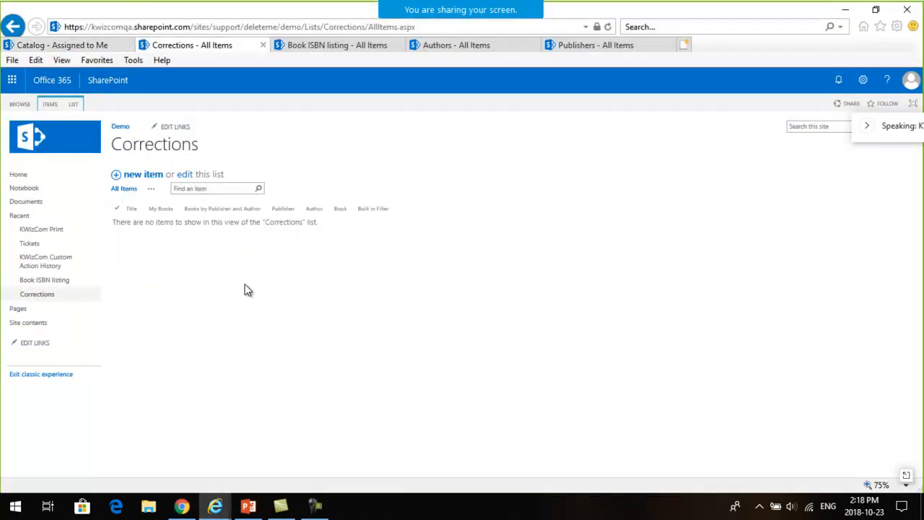
{"action": "left_click", "coordinate": [306, 46]}
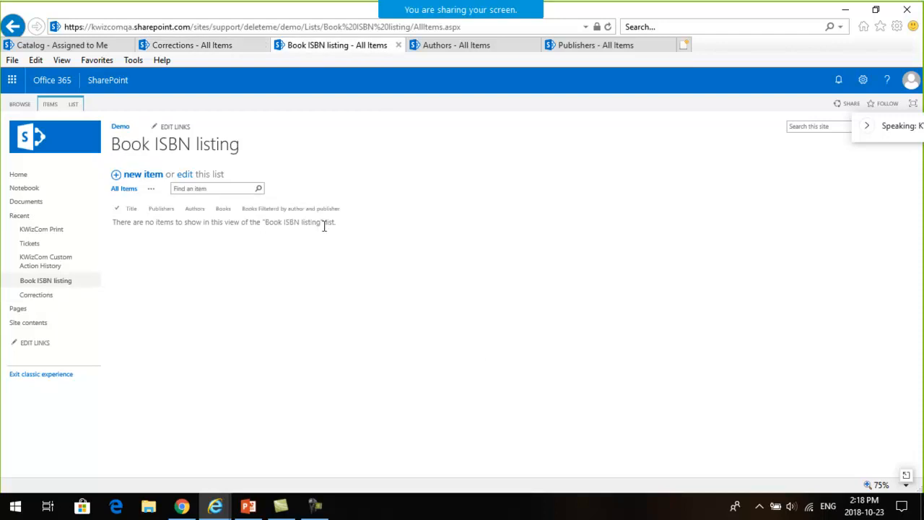
{"action": "left_click", "coordinate": [75, 105]}
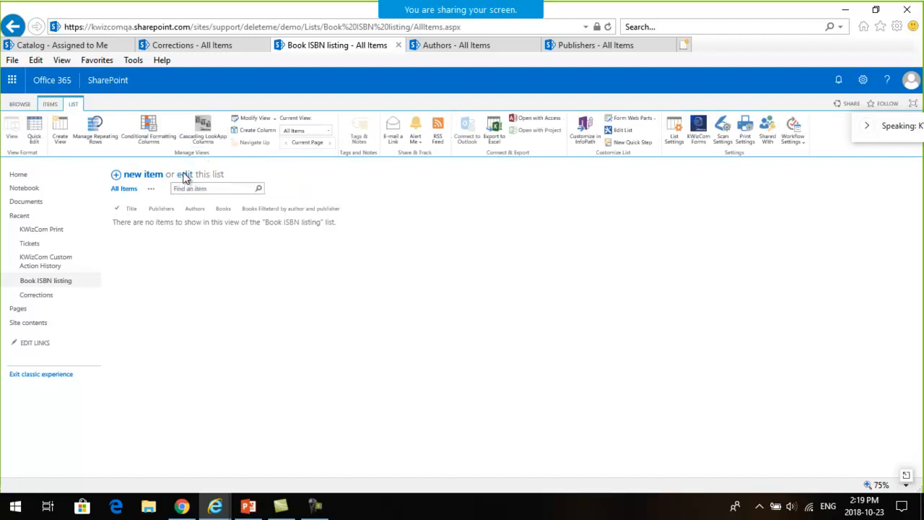
{"action": "left_click", "coordinate": [205, 137]}
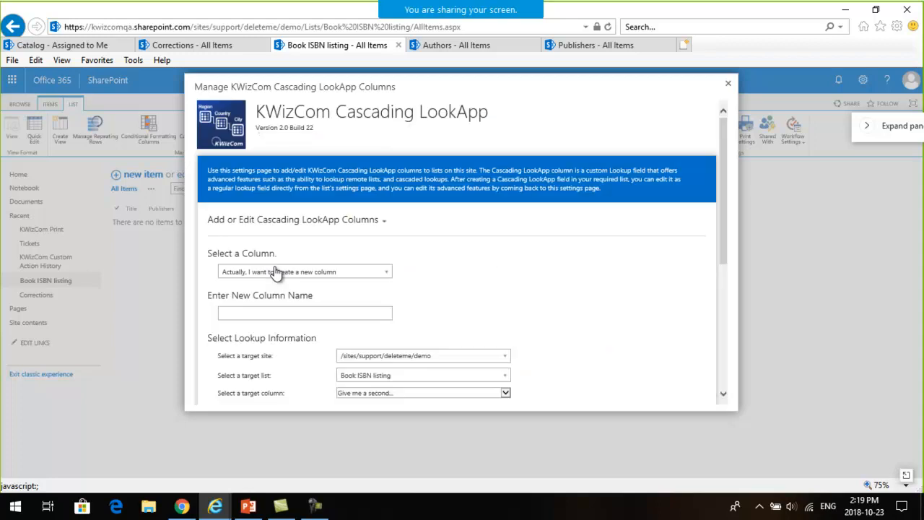
Step: Name the new lookup column "Books assigned to me" and set its target list to Catalog
{"action": "scroll", "coordinate": [415, 278], "scroll_direction": "down", "scroll_amount": 1}
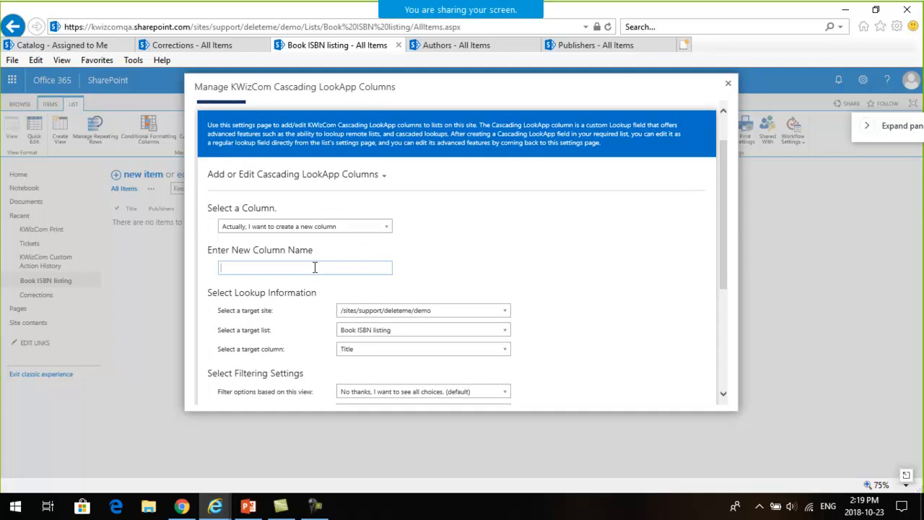
{"action": "type", "text": "Books assigned to me"}
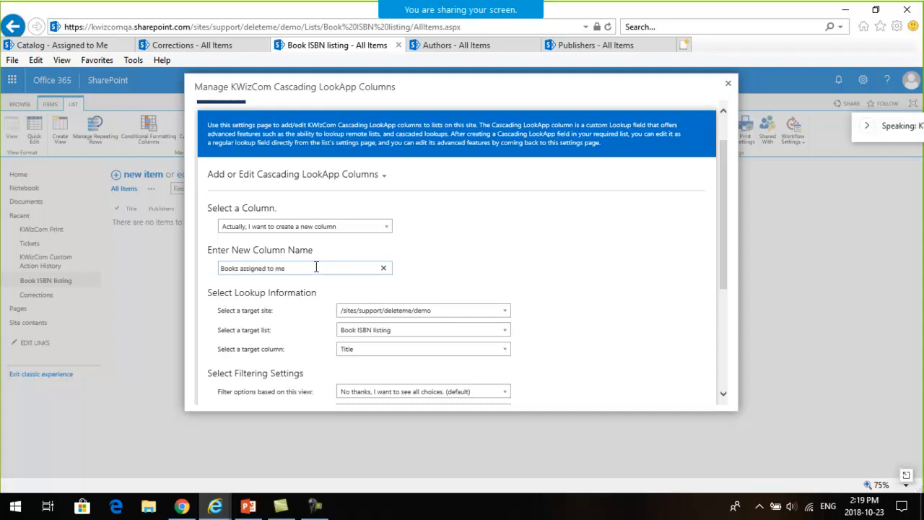
{"action": "scroll", "coordinate": [558, 283], "scroll_direction": "down", "scroll_amount": 1}
{"action": "scroll", "coordinate": [534, 260], "scroll_direction": "down", "scroll_amount": 1}
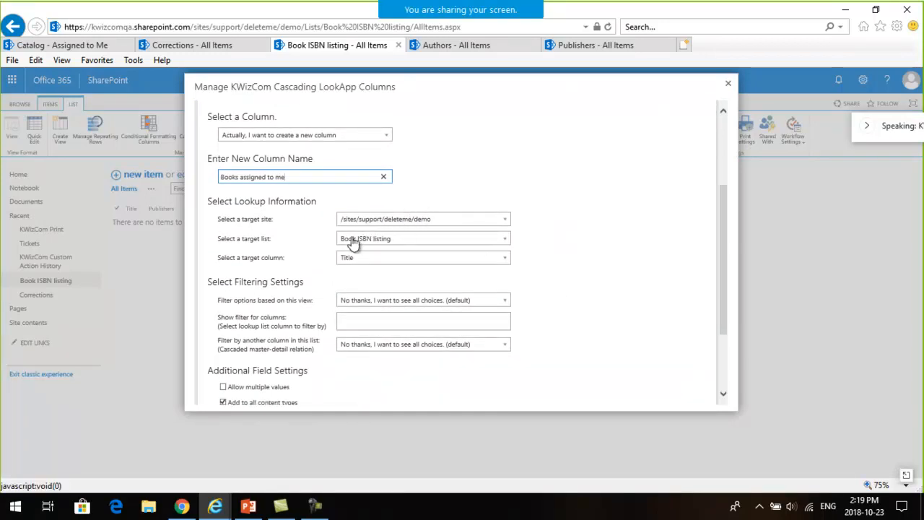
{"action": "left_click", "coordinate": [431, 243]}
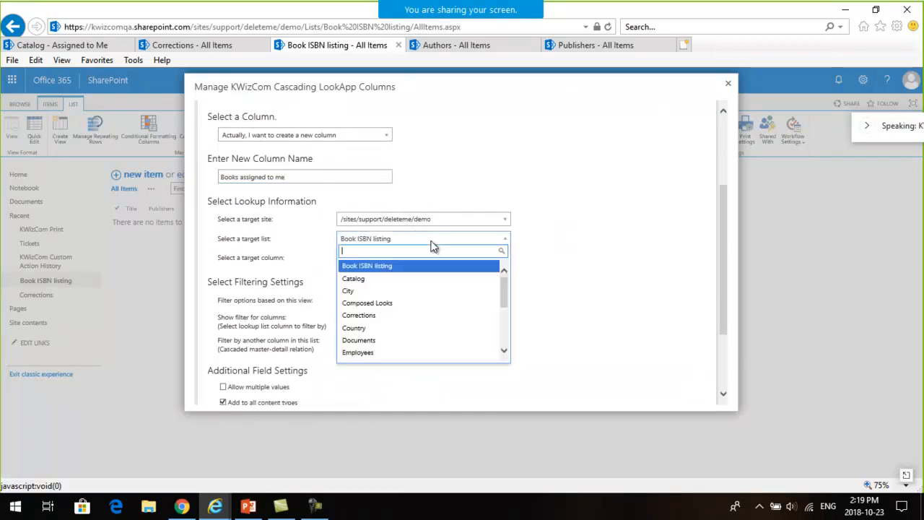
{"action": "left_click", "coordinate": [395, 278]}
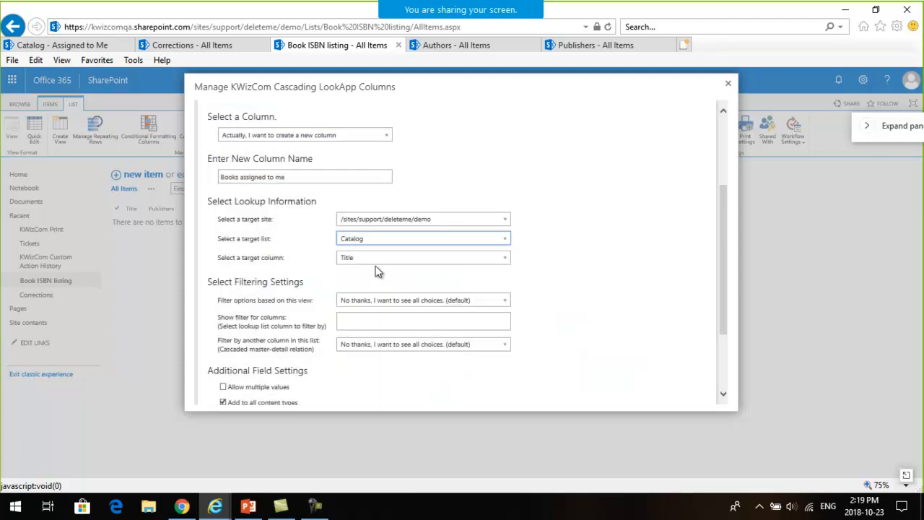
{"action": "left_click", "coordinate": [537, 253]}
Step: Filter the new column's lookup options by the Assigned to Me view
{"action": "scroll", "coordinate": [376, 270], "scroll_direction": "down", "scroll_amount": 1}
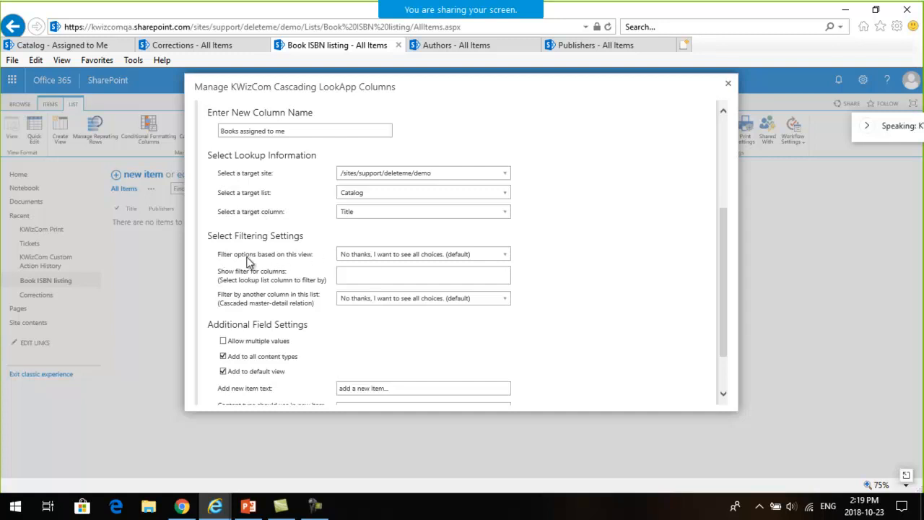
{"action": "left_click", "coordinate": [396, 258]}
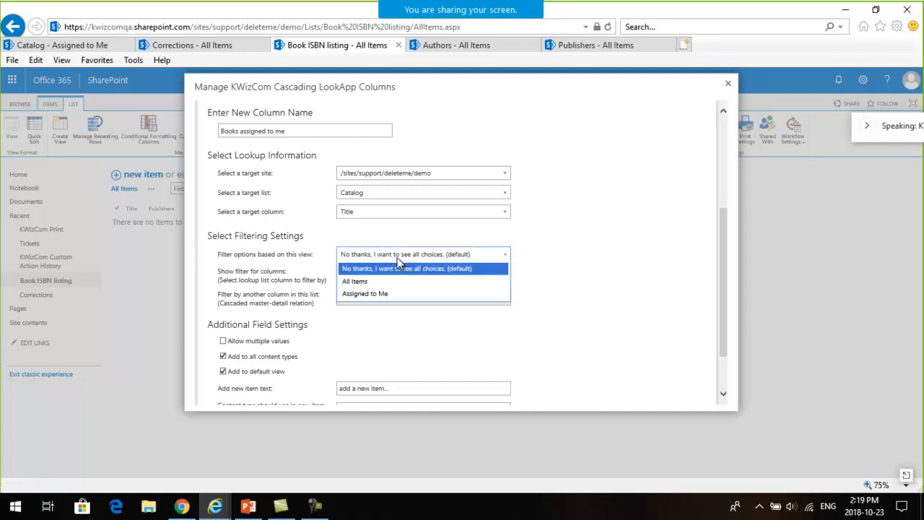
{"action": "left_click", "coordinate": [380, 295]}
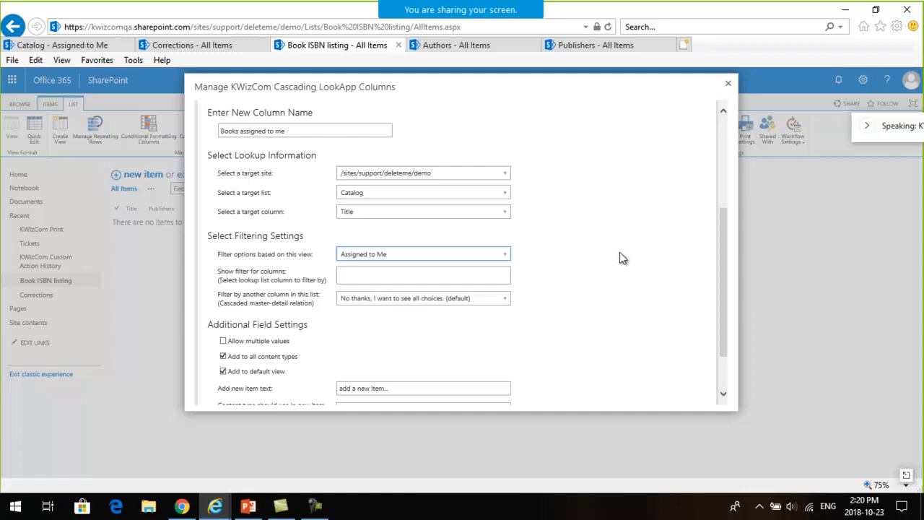
Step: Set the column's add-new-item text to "write a book" and save the column
{"action": "scroll", "coordinate": [571, 262], "scroll_direction": "down", "scroll_amount": 1}
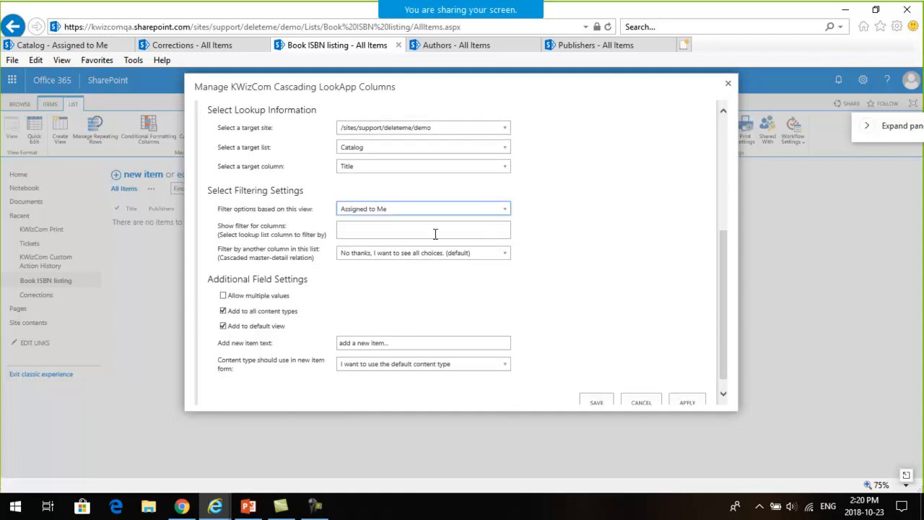
{"action": "scroll", "coordinate": [558, 259], "scroll_direction": "down", "scroll_amount": 1}
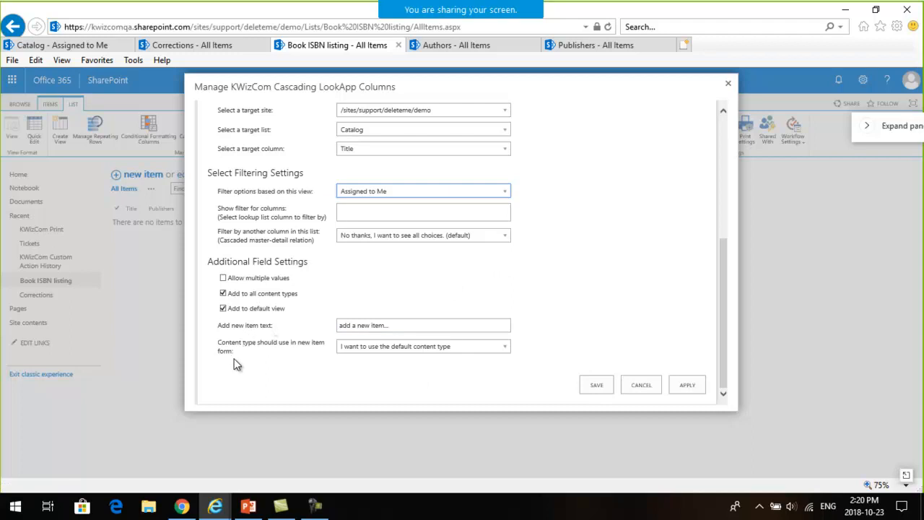
{"action": "left_click", "coordinate": [393, 325]}
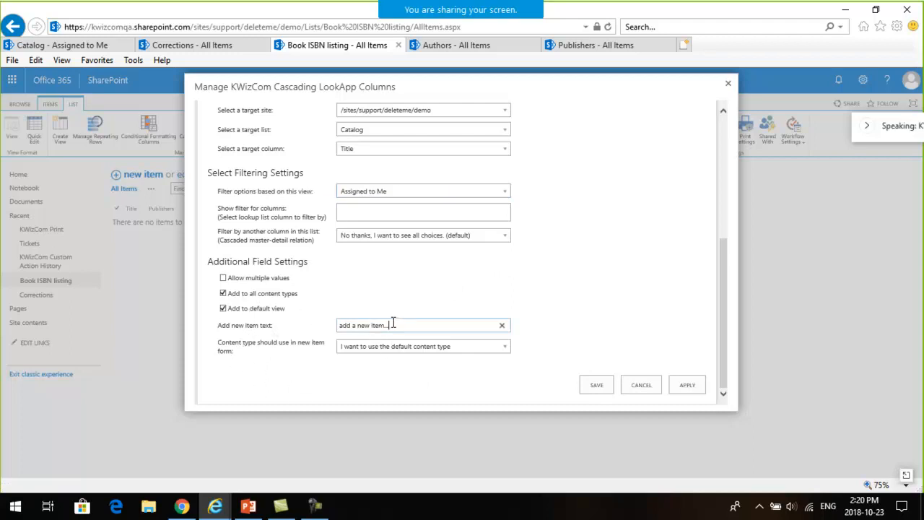
{"action": "left_click_drag", "start_coordinate": [393, 325], "coordinate": [315, 325]}
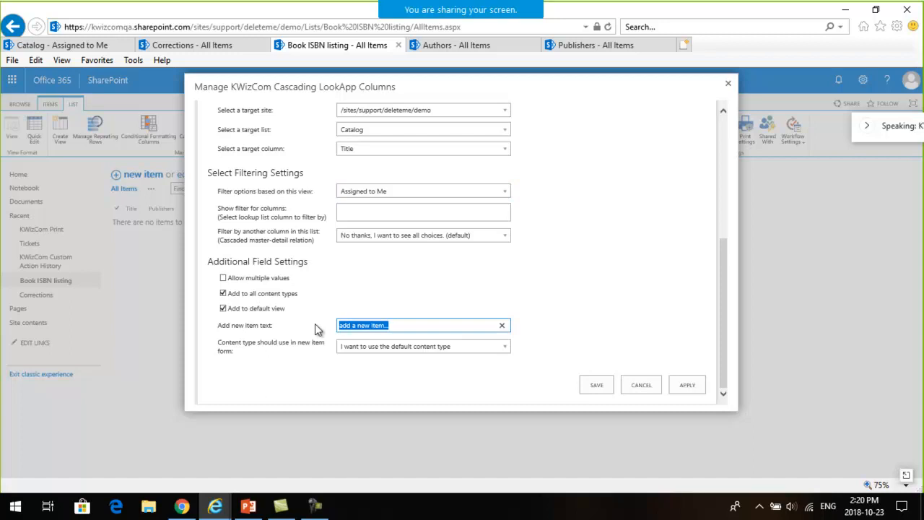
{"action": "type", "text": "write a book"}
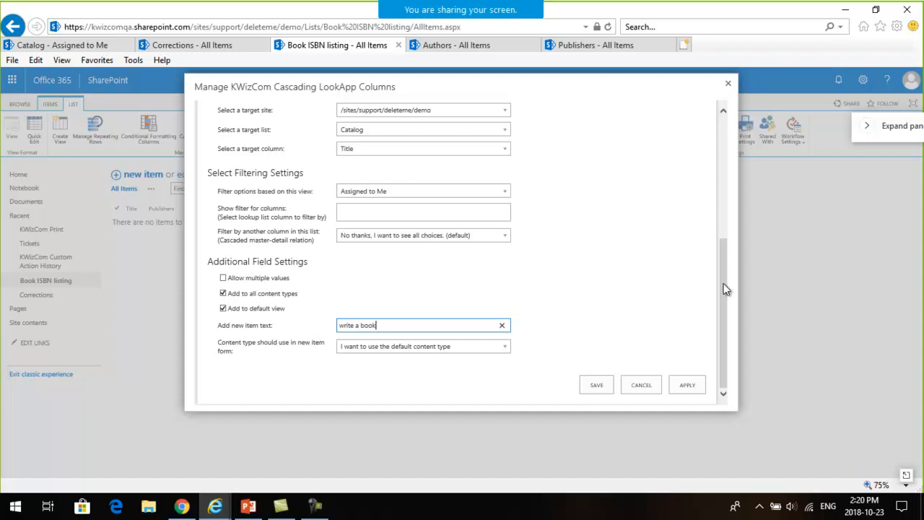
{"action": "left_click", "coordinate": [599, 387]}
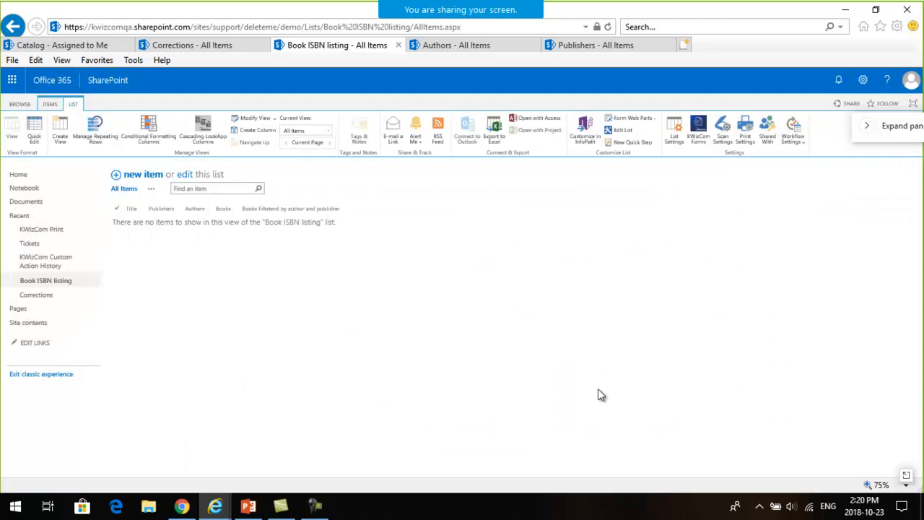
Step: Start a new Book ISBN listing item and view the choices offered under Books assigned to me
{"action": "left_click", "coordinate": [150, 176]}
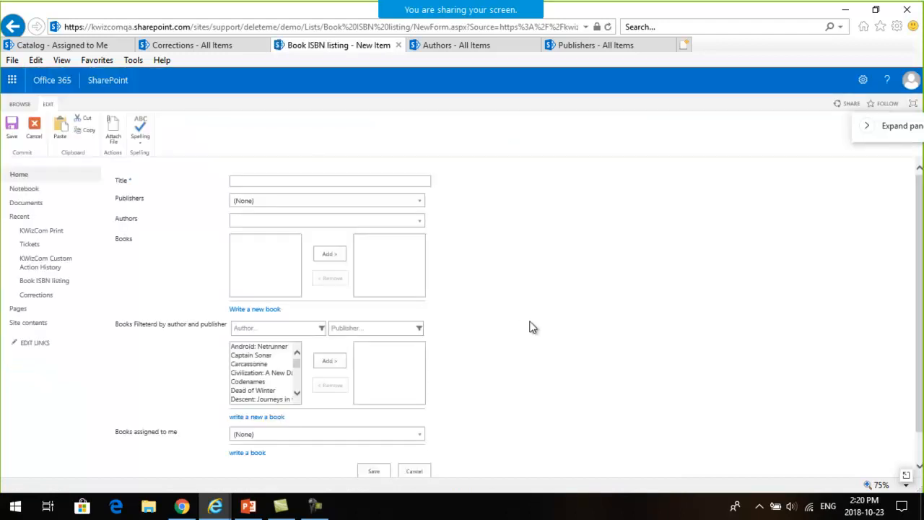
{"action": "scroll", "coordinate": [530, 325], "scroll_direction": "down", "scroll_amount": 2}
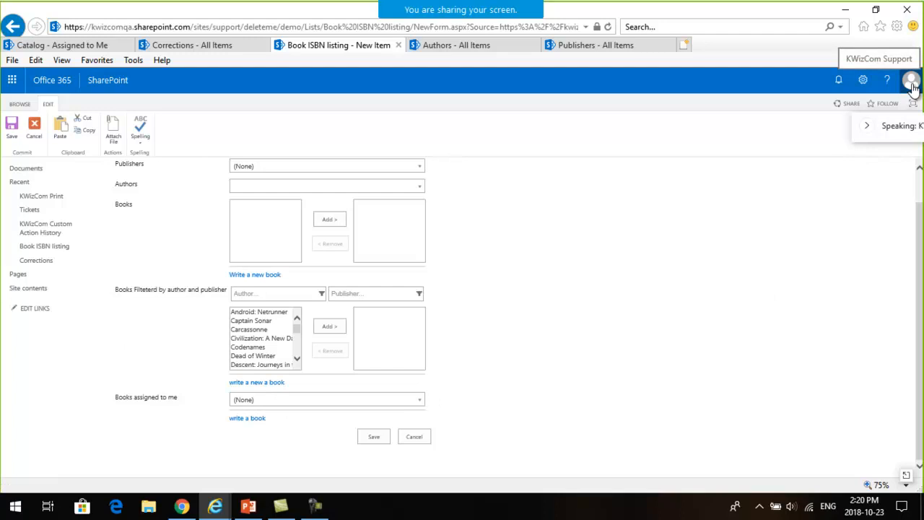
{"action": "left_click", "coordinate": [417, 402]}
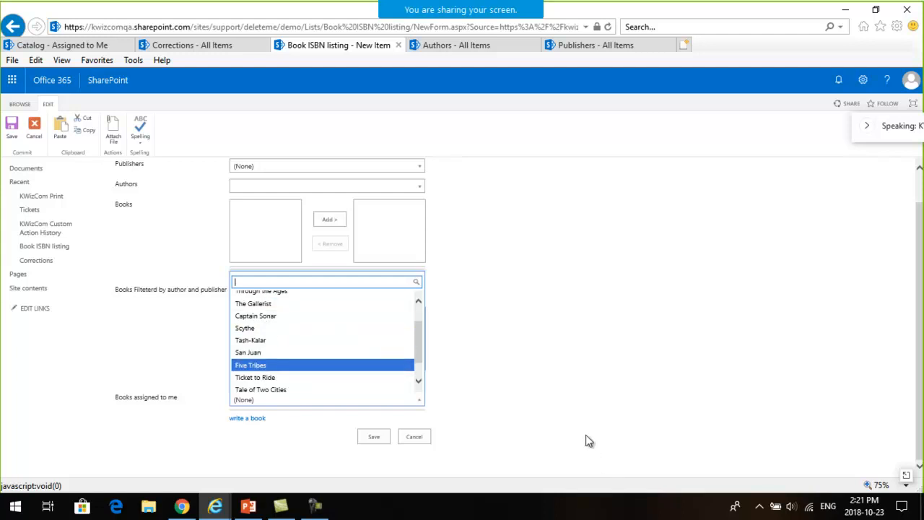
{"action": "left_click", "coordinate": [587, 392]}
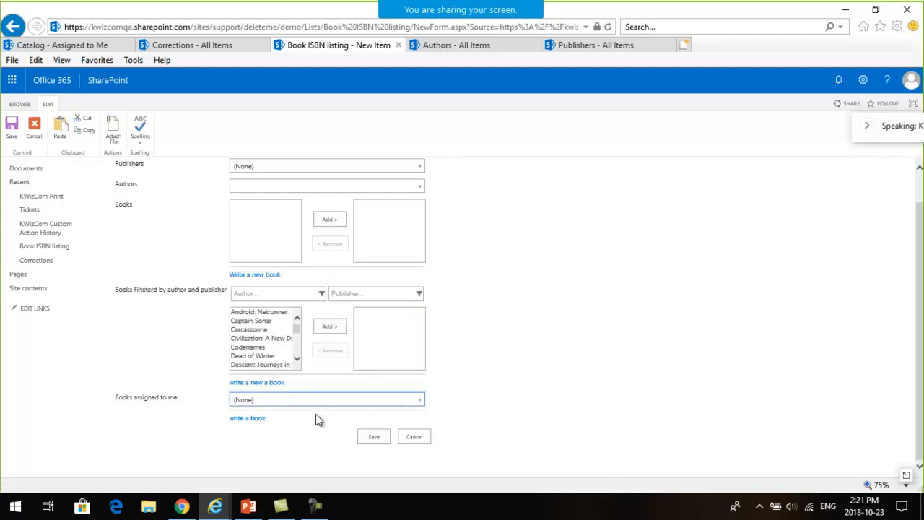
Step: Add a book through "write a book" with title "Tales of two cities", publisher "self published", author Charles Dickens and editor KWizCom Support, and save it
{"action": "left_click", "coordinate": [247, 419]}
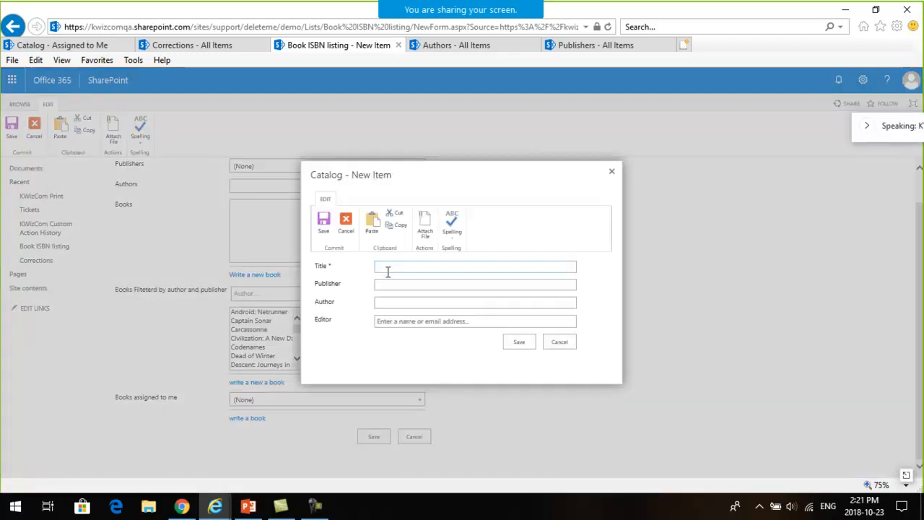
{"action": "type", "text": "Tales of two cities"}
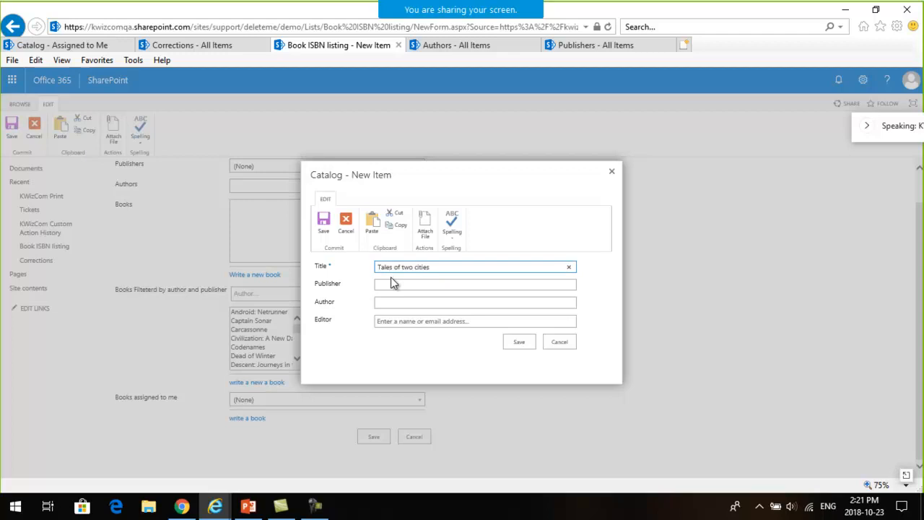
{"action": "left_click", "coordinate": [391, 280]}
{"action": "type", "text": "self published"}
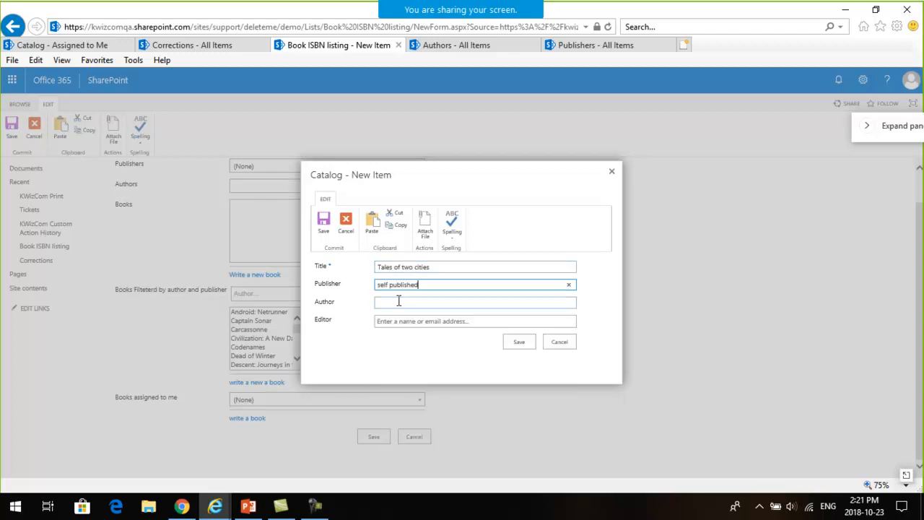
{"action": "left_click", "coordinate": [399, 302]}
{"action": "type", "text": "C"}
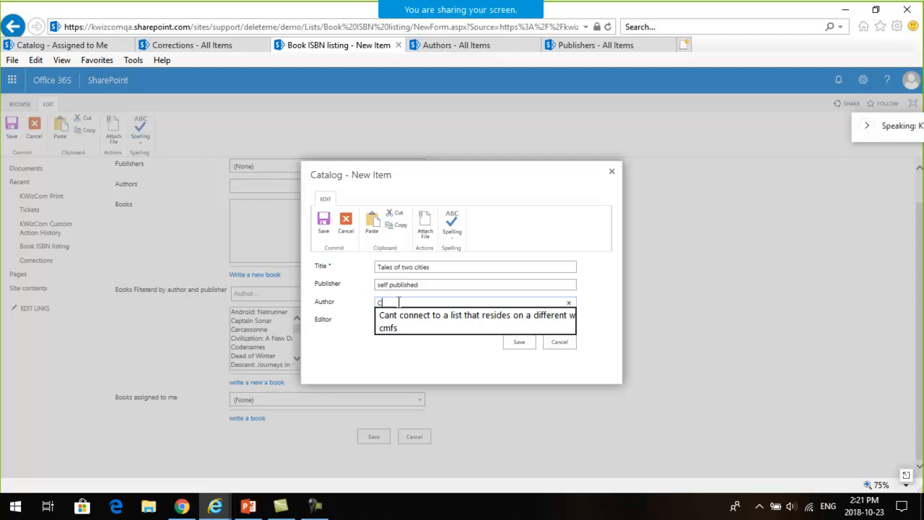
{"action": "type", "text": "harles Dickens"}
{"action": "left_click", "coordinate": [401, 321]}
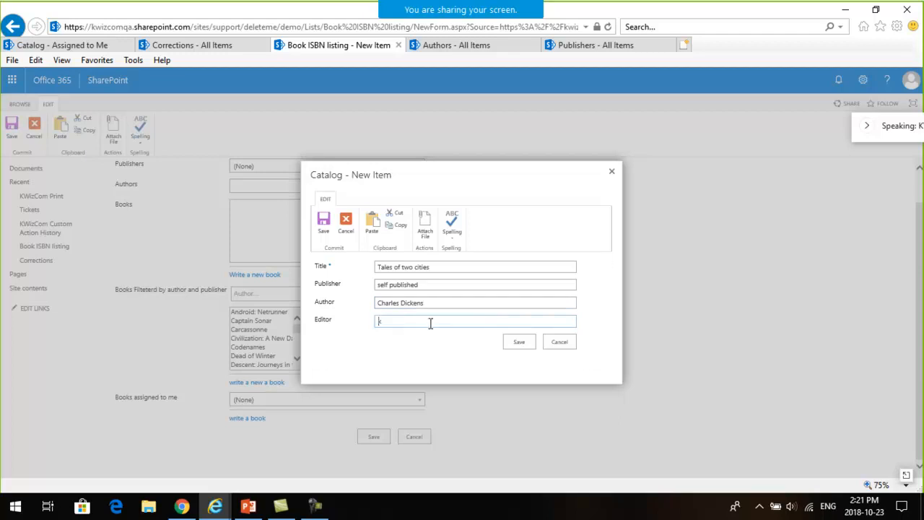
{"action": "type", "text": "kwi"}
{"action": "left_click", "coordinate": [431, 336]}
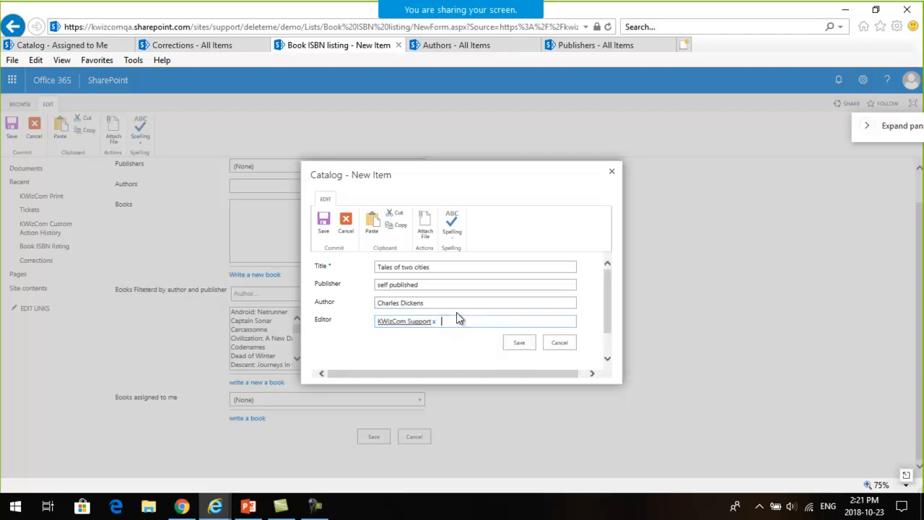
{"action": "left_click", "coordinate": [514, 343]}
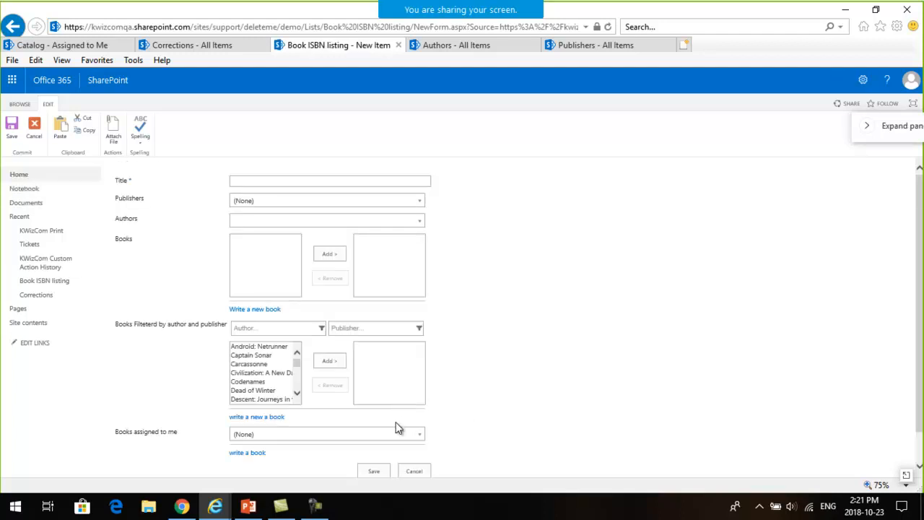
Step: Check the Books assigned to me choices for the newly added "Tales of two cities"
{"action": "left_click", "coordinate": [395, 435]}
{"action": "scroll", "coordinate": [347, 392], "scroll_direction": "down", "scroll_amount": 2}
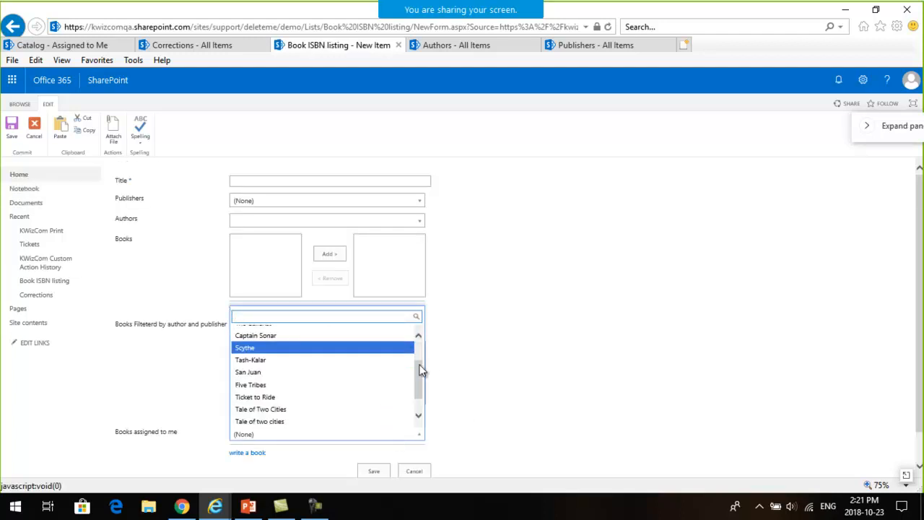
{"action": "scroll", "coordinate": [283, 426], "scroll_direction": "down", "scroll_amount": 1}
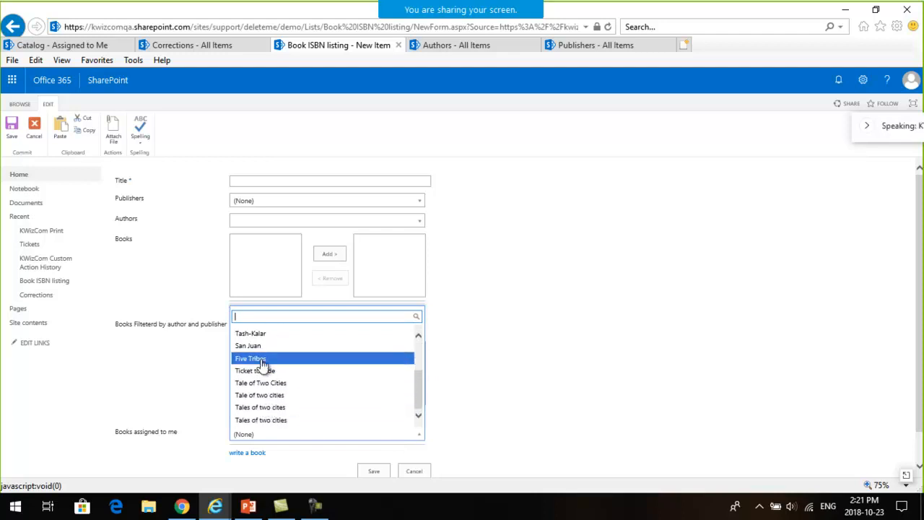
Step: Close the Books assigned to me choices, switch to Chrome and start a new Catalog item from the Assigned to Me view
{"action": "left_click", "coordinate": [481, 405]}
{"action": "scroll", "coordinate": [621, 377], "scroll_direction": "down", "scroll_amount": 2}
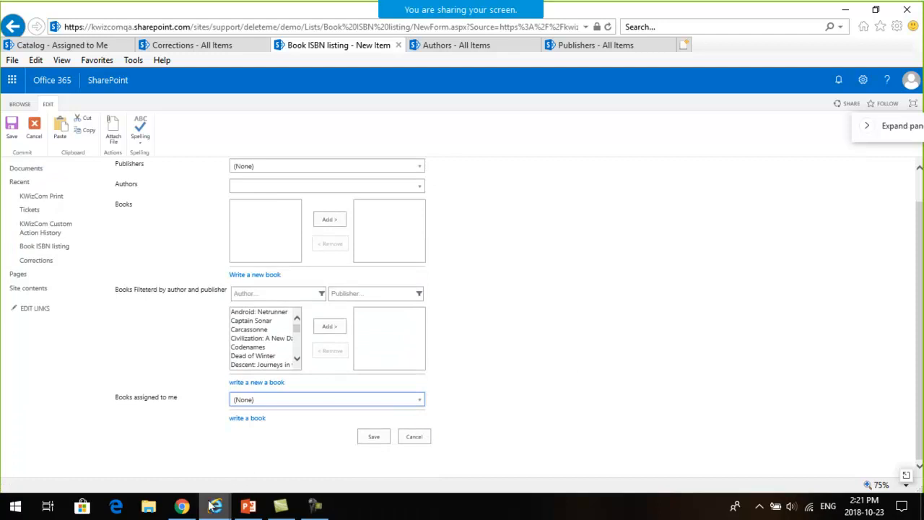
{"action": "left_click", "coordinate": [183, 508]}
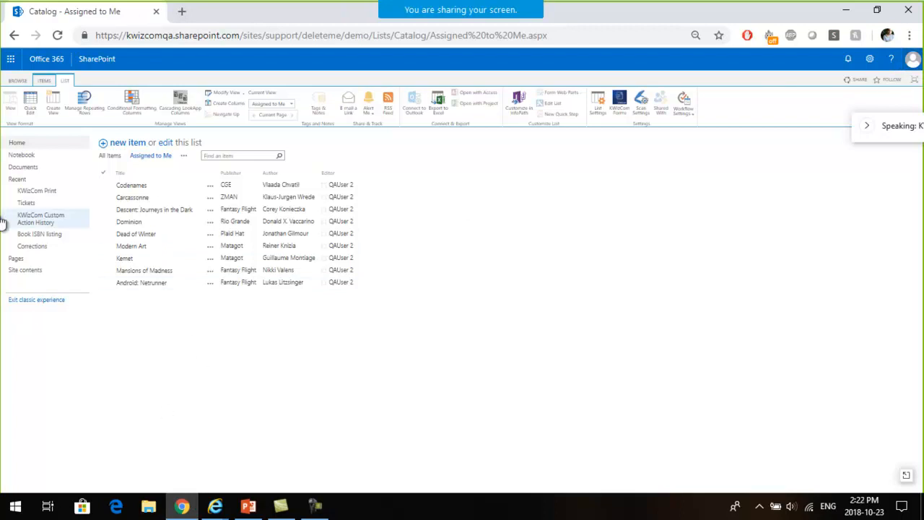
{"action": "left_click", "coordinate": [120, 142]}
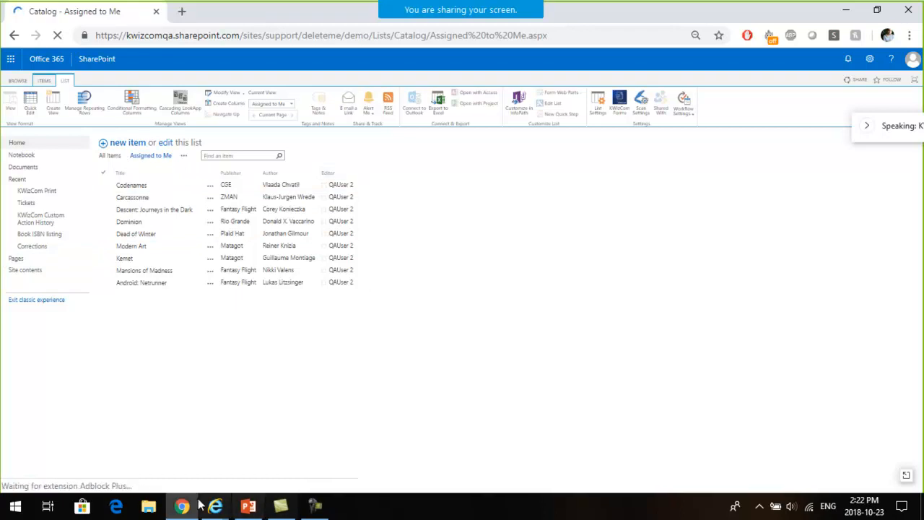
Step: Copy the address of the Book ISBN listing new item form from Internet Explorer and open it in a new Chrome tab
{"action": "mouse_move", "coordinate": [183, 508]}
{"action": "mouse_move", "coordinate": [215, 508]}
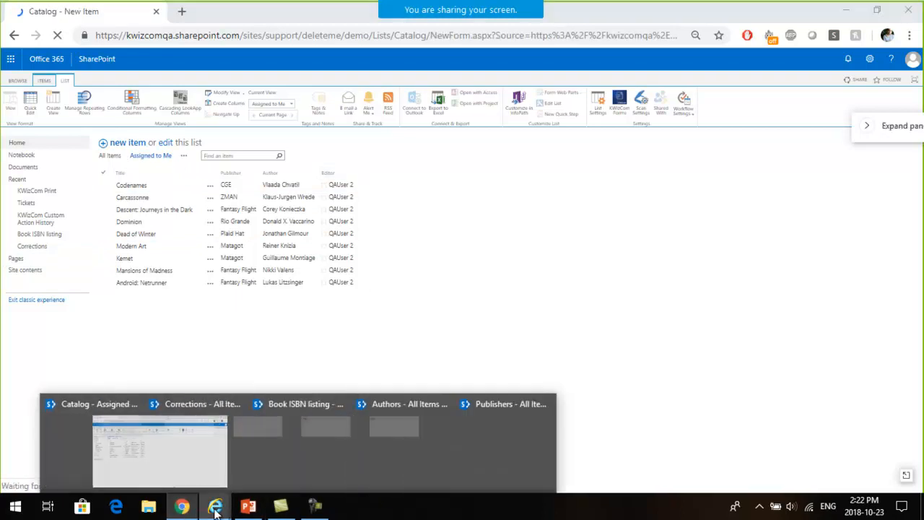
{"action": "left_click", "coordinate": [345, 462]}
{"action": "left_click", "coordinate": [238, 27]}
{"action": "right_click", "coordinate": [237, 24]}
{"action": "left_click", "coordinate": [267, 65]}
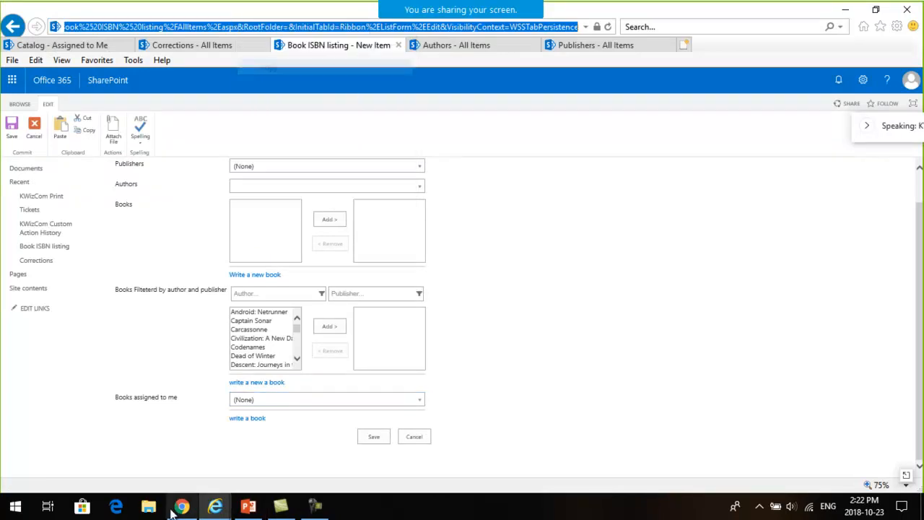
{"action": "key", "text": "alt+Tab"}
{"action": "left_click", "coordinate": [182, 11]}
{"action": "key", "text": "ctrl+v"}
{"action": "key", "text": "Return"}
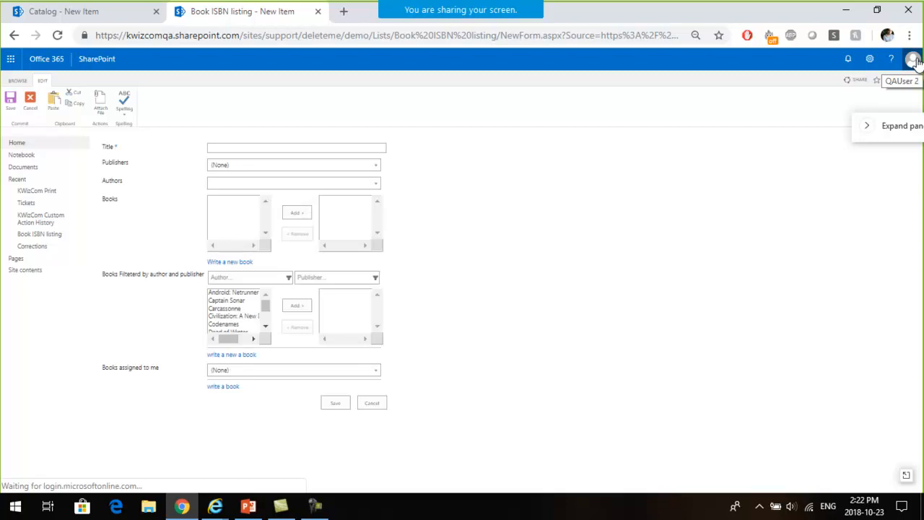
Step: Check all Books assigned to me choices offered to the QAUser 2 account, and cancel the new Book ISBN listing item
{"action": "left_click", "coordinate": [373, 369]}
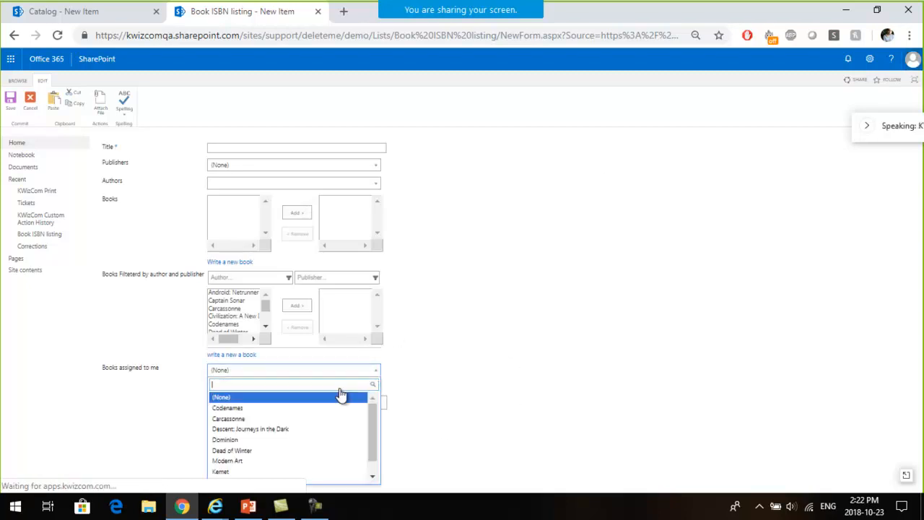
{"action": "left_click_drag", "start_coordinate": [374, 438], "coordinate": [373, 471]}
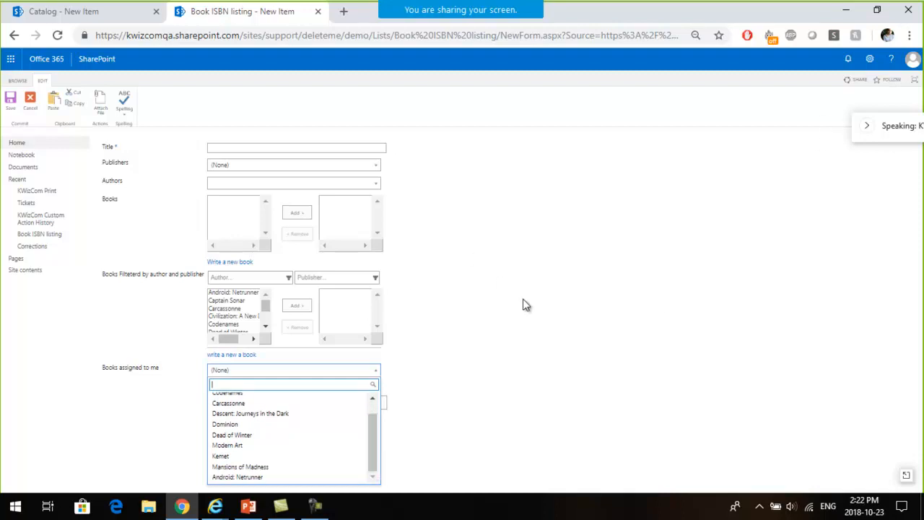
{"action": "left_click", "coordinate": [531, 450]}
{"action": "left_click", "coordinate": [370, 403]}
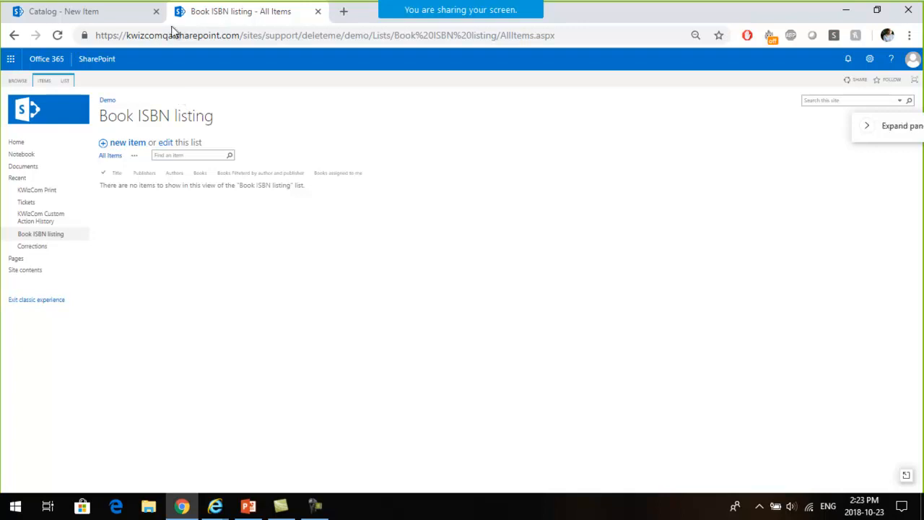
Step: Open the KWizCom website in a new tab and go to the Cascading LookApp overview page among the O365 apps
{"action": "left_click", "coordinate": [341, 13]}
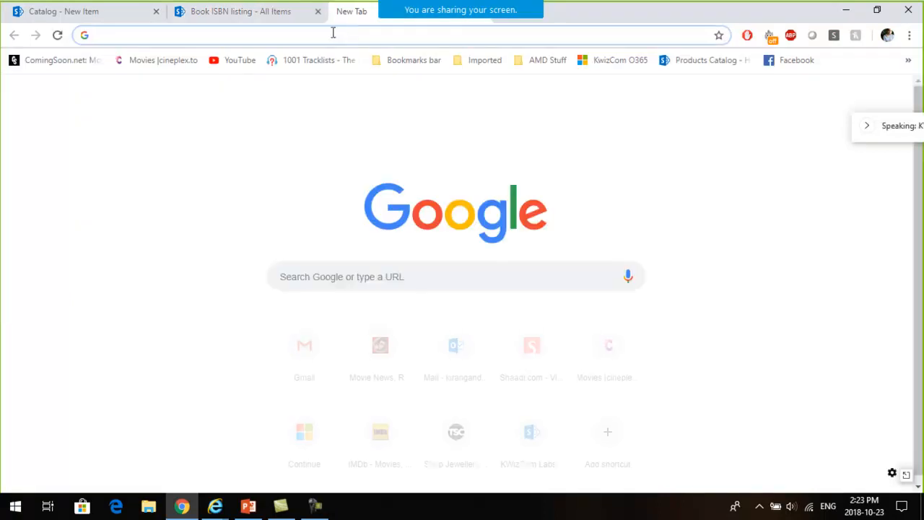
{"action": "type", "text": "kwizcom."}
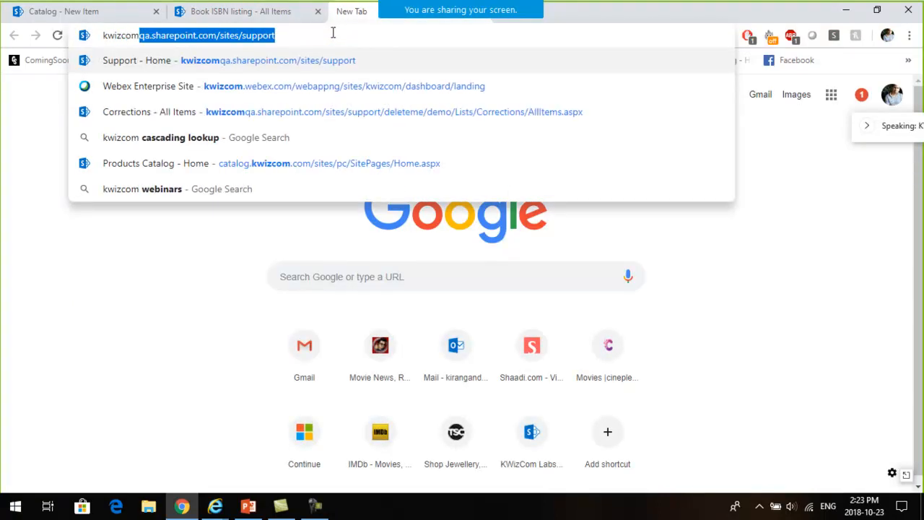
{"action": "key", "text": "Return"}
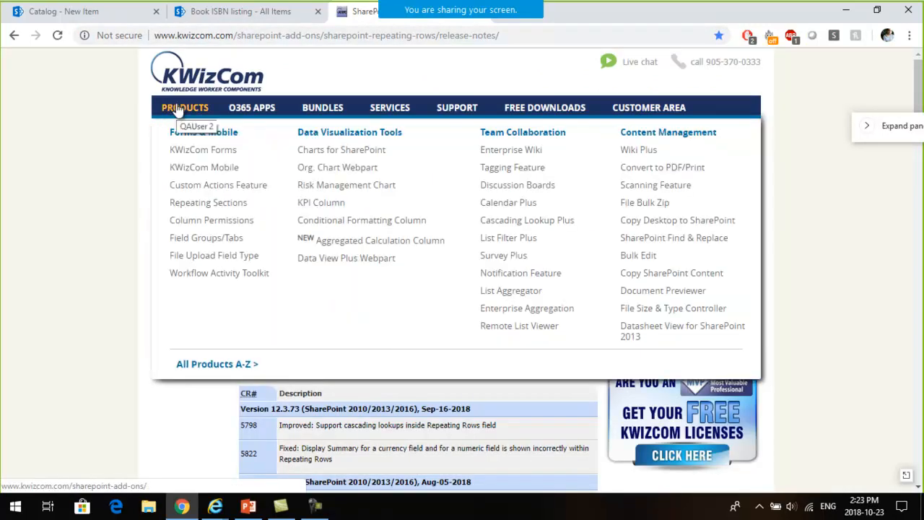
{"action": "mouse_move", "coordinate": [242, 114]}
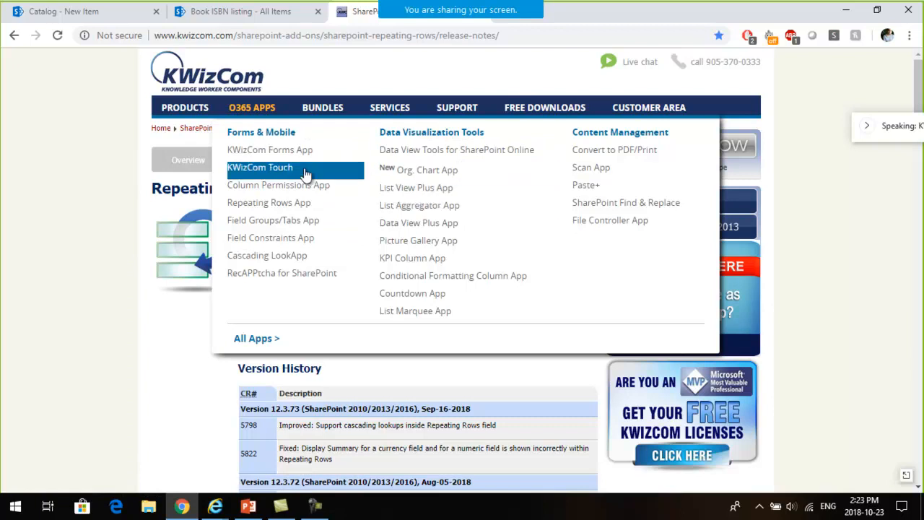
{"action": "left_click", "coordinate": [273, 257]}
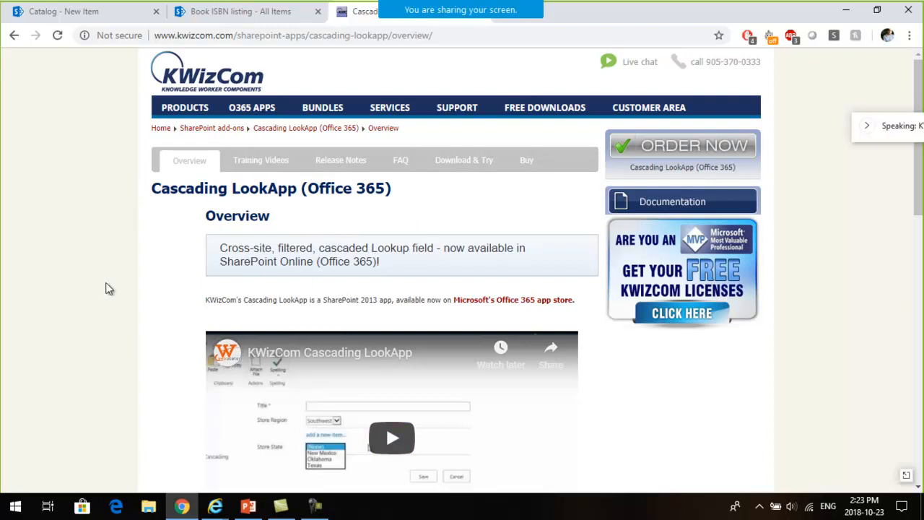
{"action": "scroll", "coordinate": [106, 288], "scroll_direction": "down", "scroll_amount": 1}
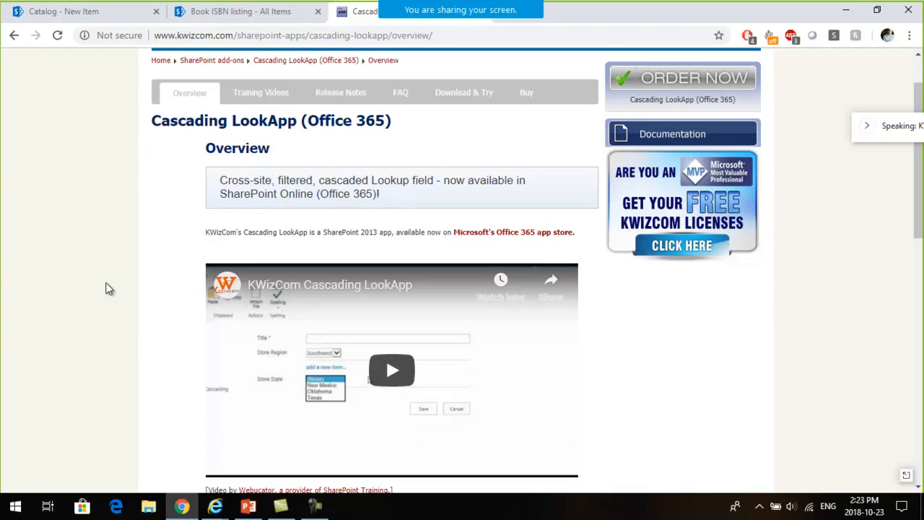
{"action": "scroll", "coordinate": [318, 263], "scroll_direction": "up", "scroll_amount": 1}
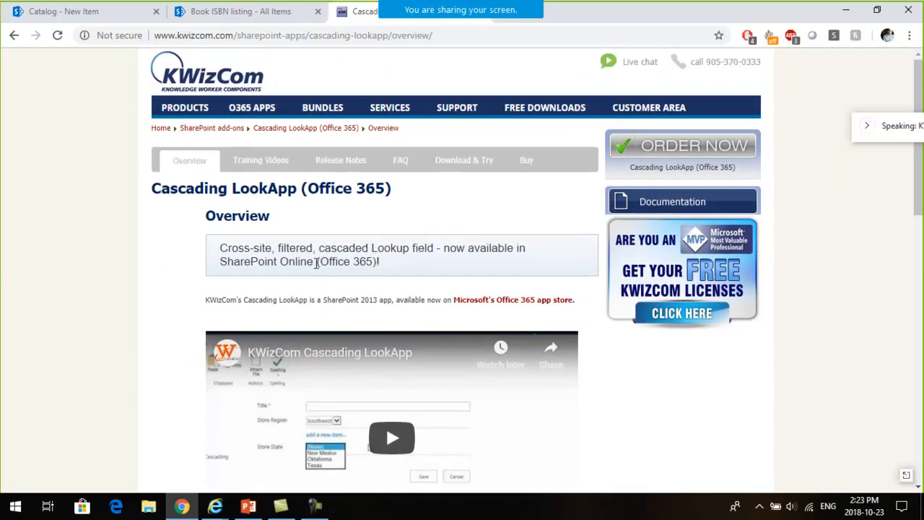
Step: Review the Cascading LookApp download and trial page, highlighting the passage on the two ways to install the app
{"action": "left_click", "coordinate": [460, 159]}
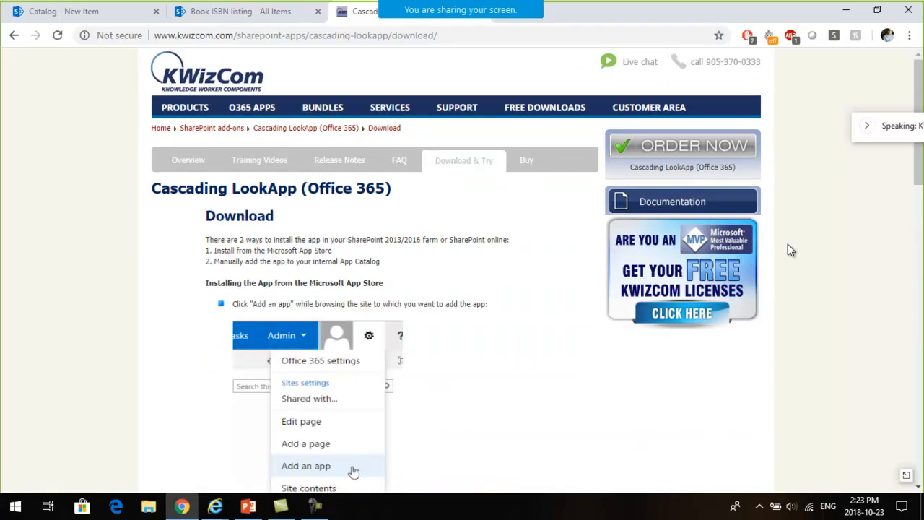
{"action": "scroll", "coordinate": [416, 316], "scroll_direction": "down", "scroll_amount": 10}
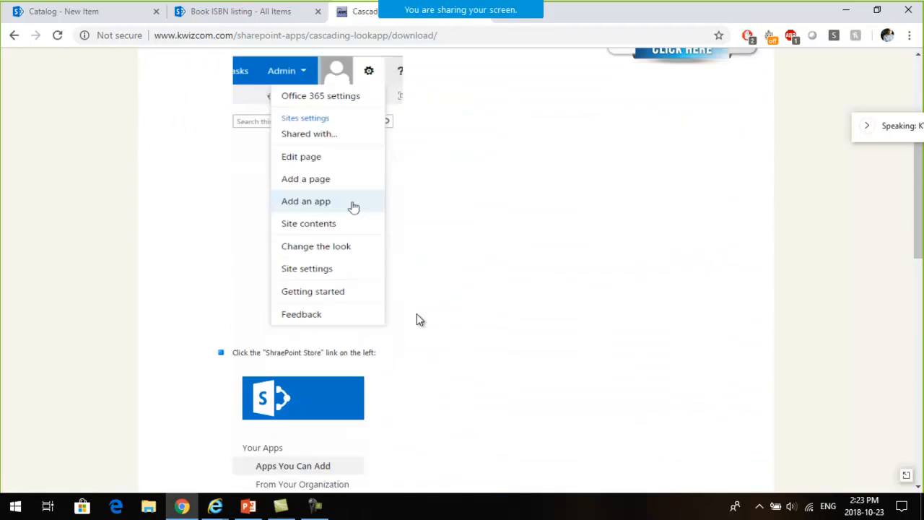
{"action": "scroll", "coordinate": [416, 315], "scroll_direction": "down", "scroll_amount": 1}
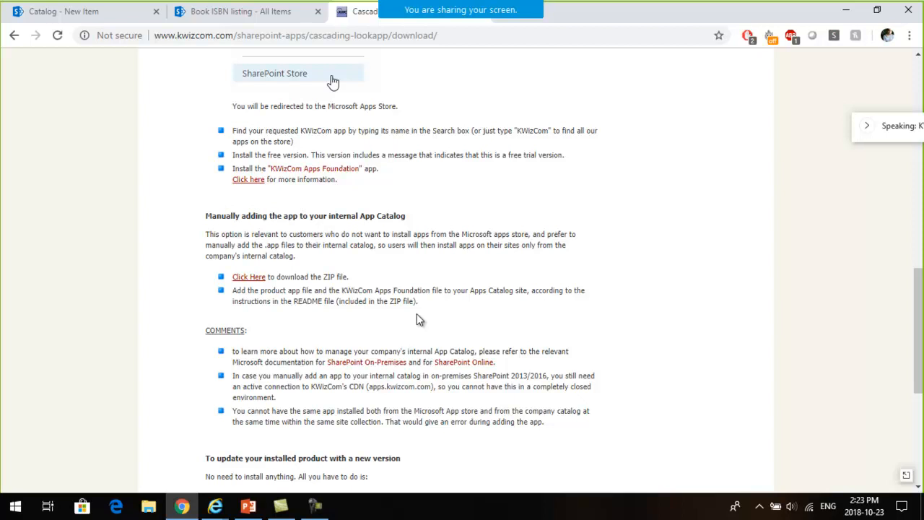
{"action": "scroll", "coordinate": [416, 315], "scroll_direction": "down", "scroll_amount": 2}
{"action": "scroll", "coordinate": [416, 314], "scroll_direction": "up", "scroll_amount": 10}
{"action": "scroll", "coordinate": [416, 320], "scroll_direction": "up", "scroll_amount": 3}
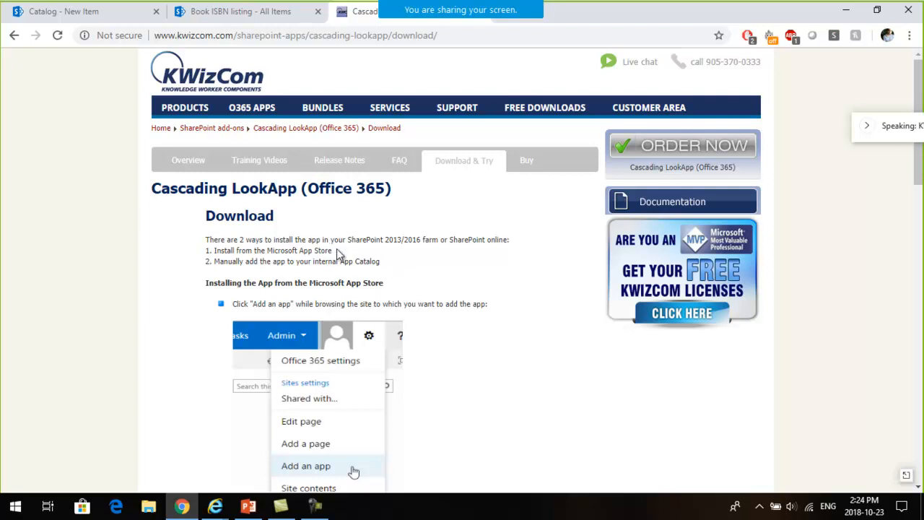
{"action": "left_click_drag", "start_coordinate": [380, 262], "coordinate": [197, 248]}
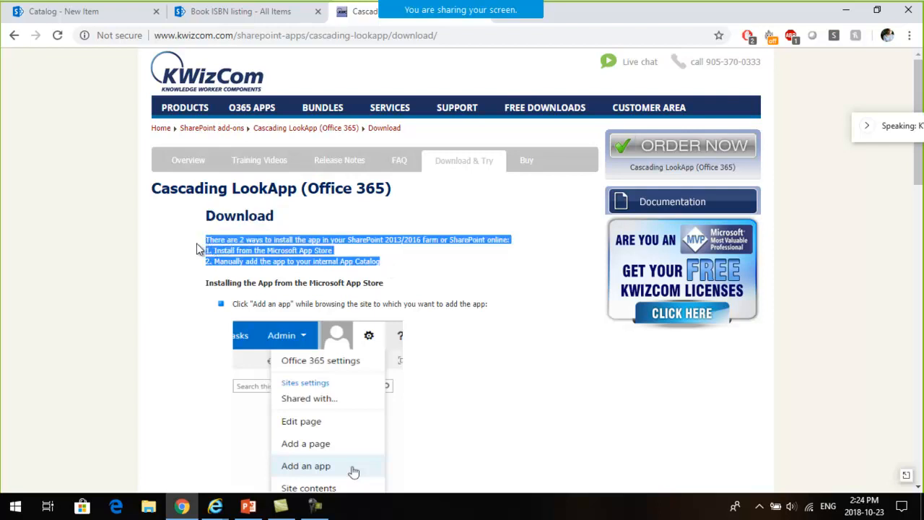